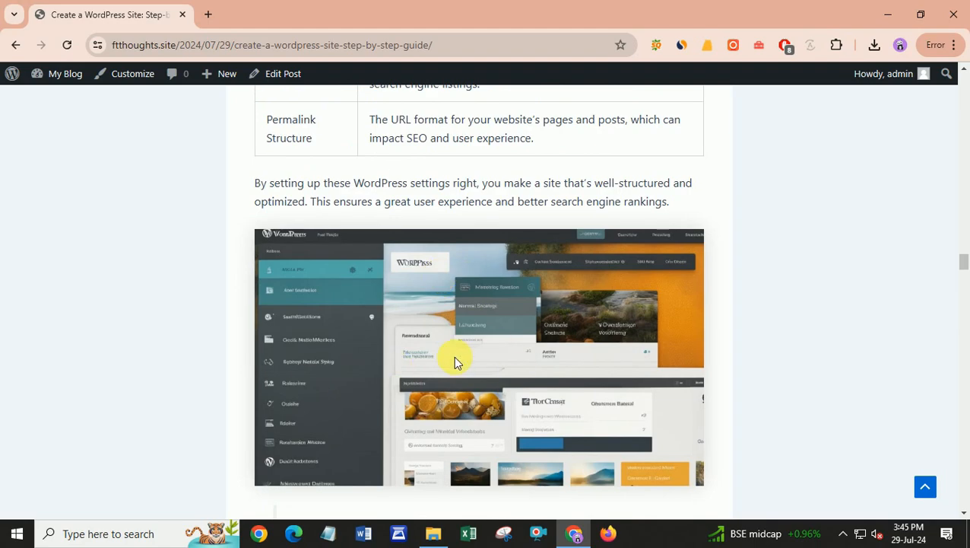
pyautogui.scroll(-20, 454, 362)
pyautogui.scroll(-15, 459, 364)
pyautogui.moveTo(965, 357); pyautogui.dragTo(963, 435)
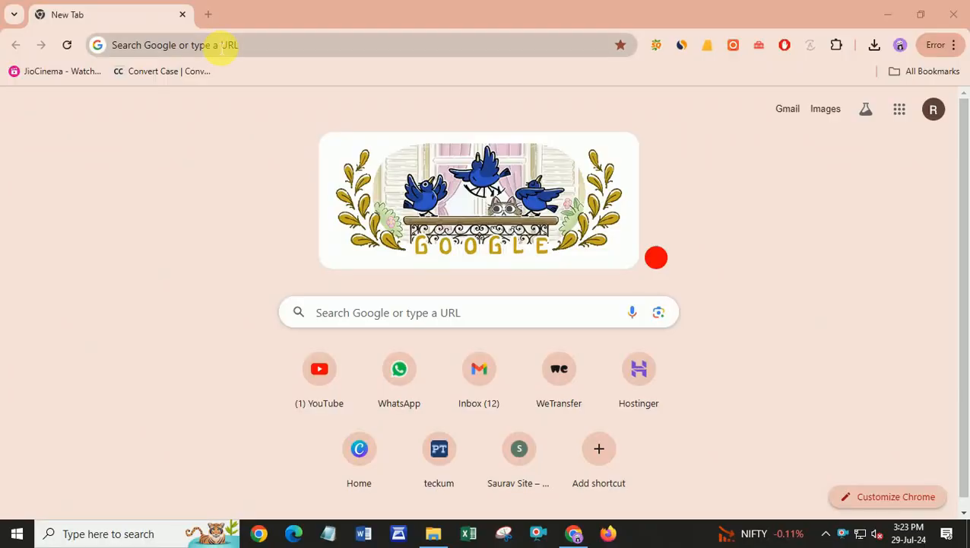
# Search Google for "seowritingai" and open the SEO Writing Tool with AI result
pyautogui.click(220, 46)
pyautogui.write('seow')
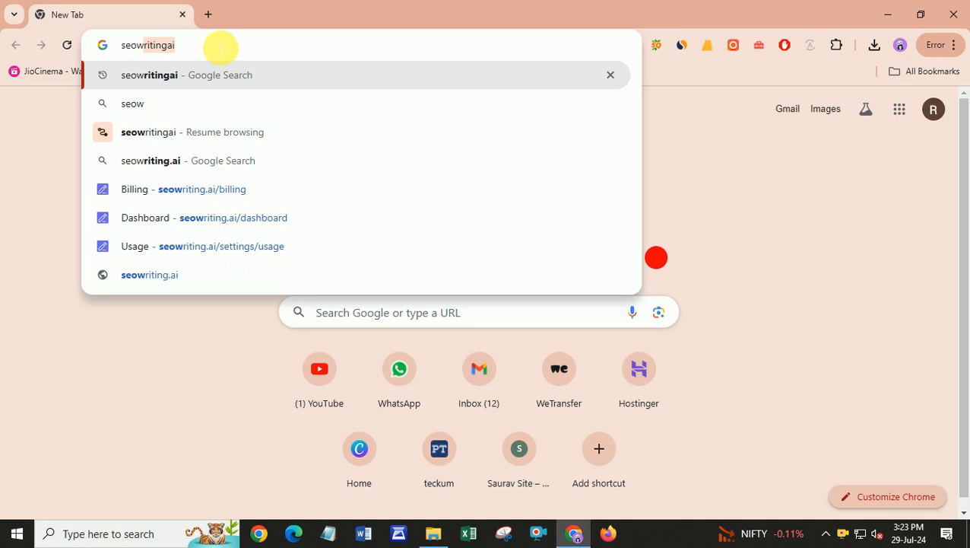
pyautogui.press('Return')
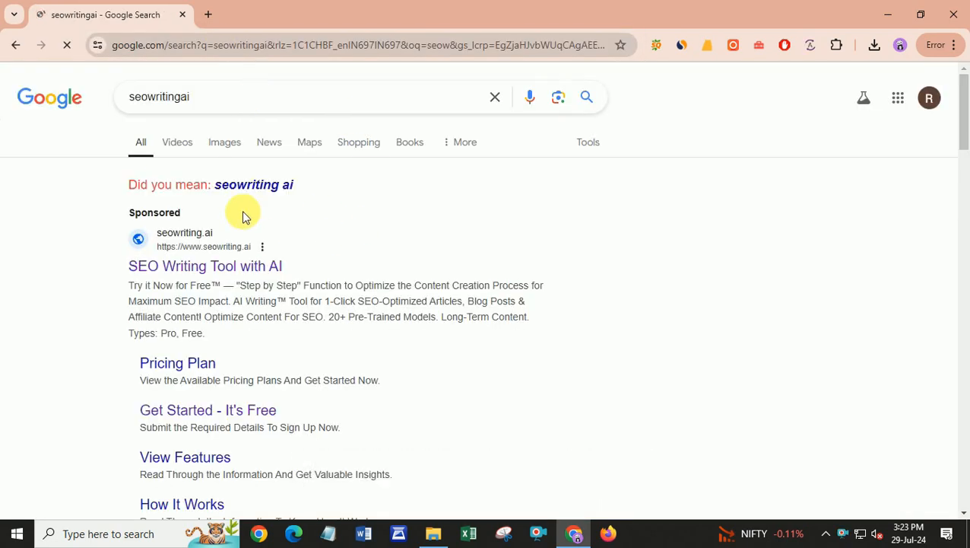
pyautogui.click(227, 274)
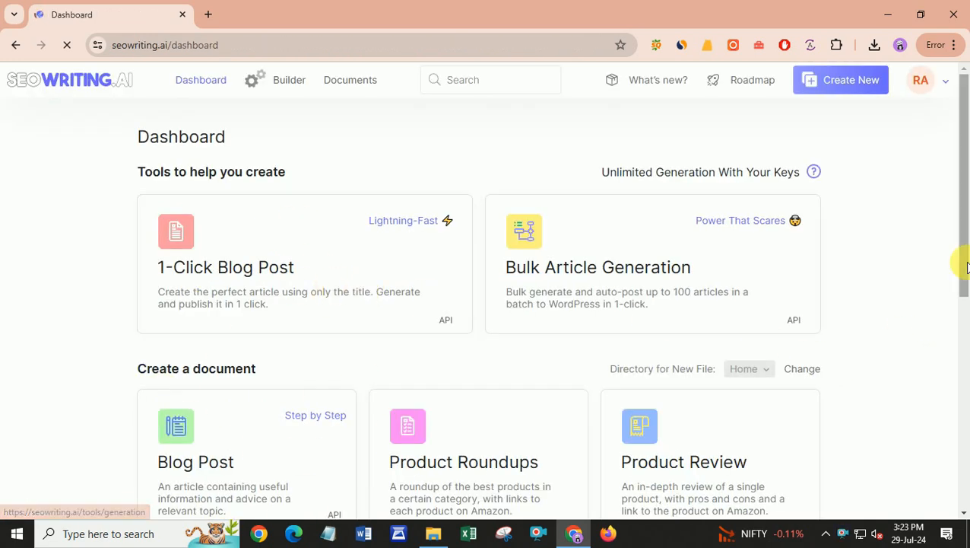
# Sign out of the current SEOWriting.AI account
pyautogui.moveTo(960, 158); pyautogui.dragTo(960, 105)
pyautogui.click(949, 82)
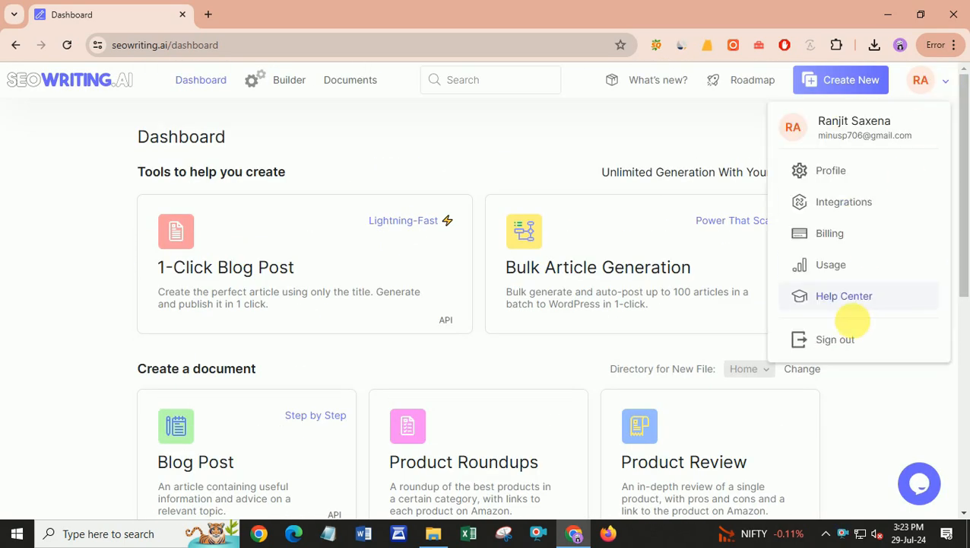
pyautogui.click(843, 341)
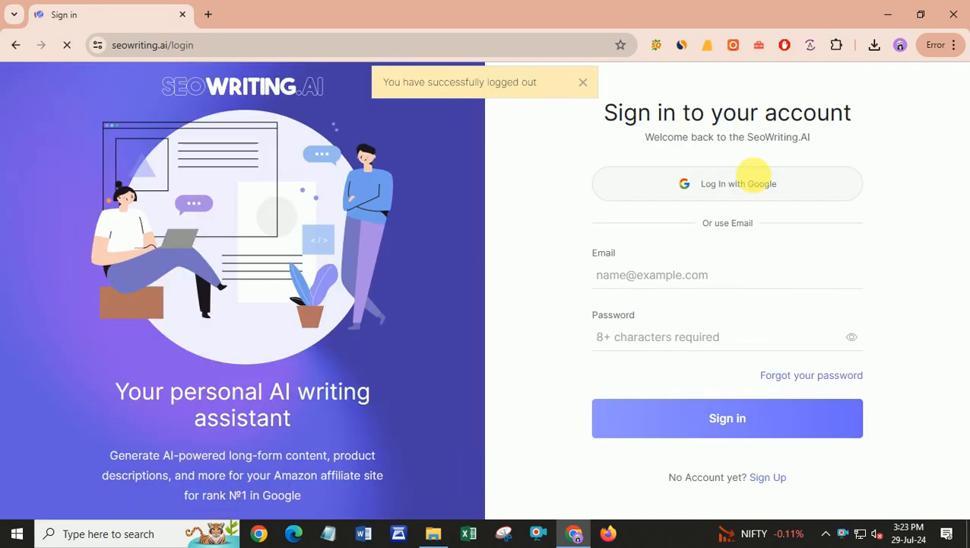
# Open the SEOWriting.AI home page and look over its introduction and feature overview
pyautogui.click(209, 95)
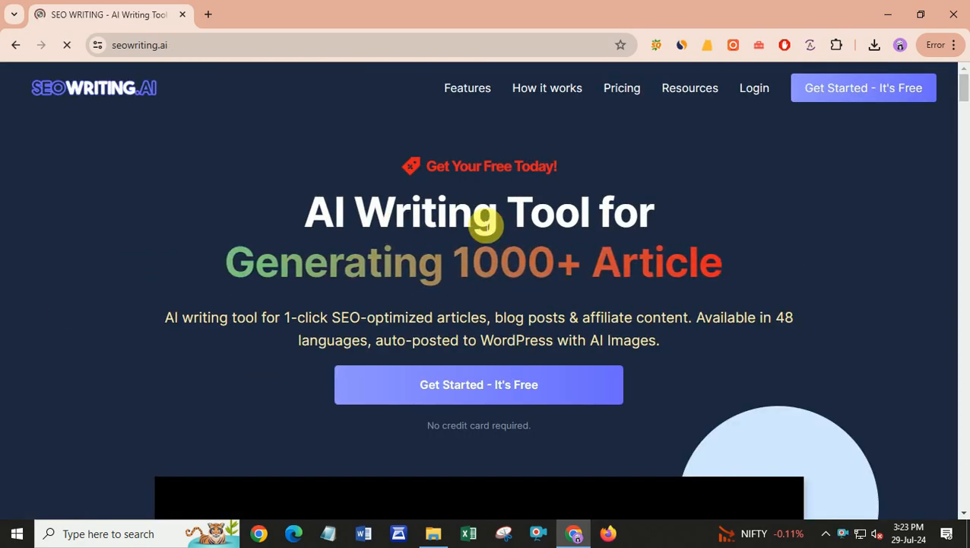
pyautogui.scroll(-6, 622, 305)
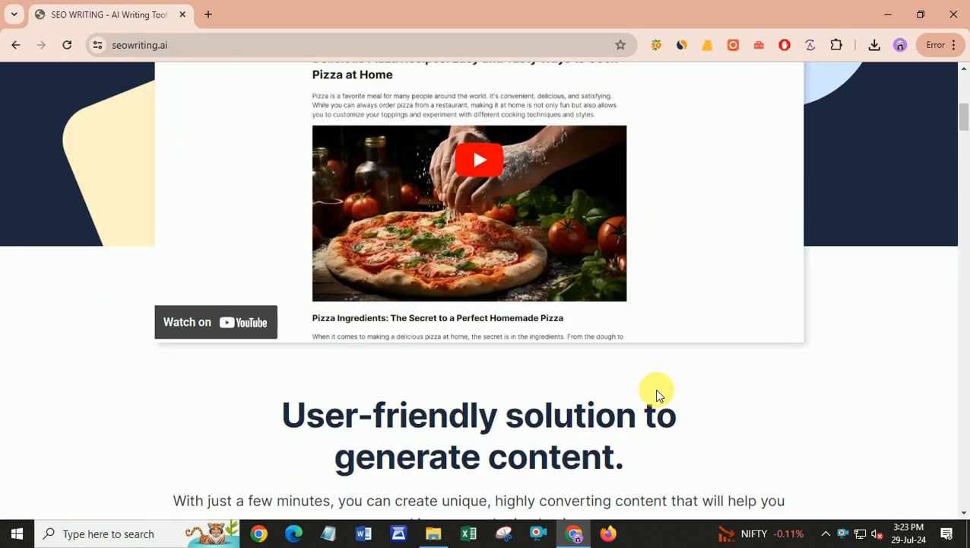
pyautogui.scroll(-6, 659, 395)
pyautogui.scroll(15, 962, 160)
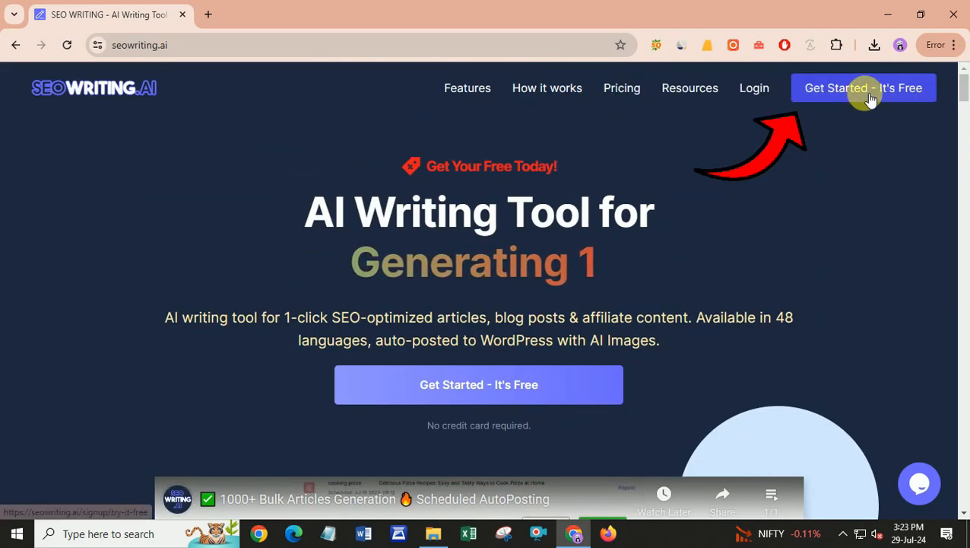
# Start the free sign-up, log in with the Google account, and dismiss the login notice
pyautogui.click(871, 97)
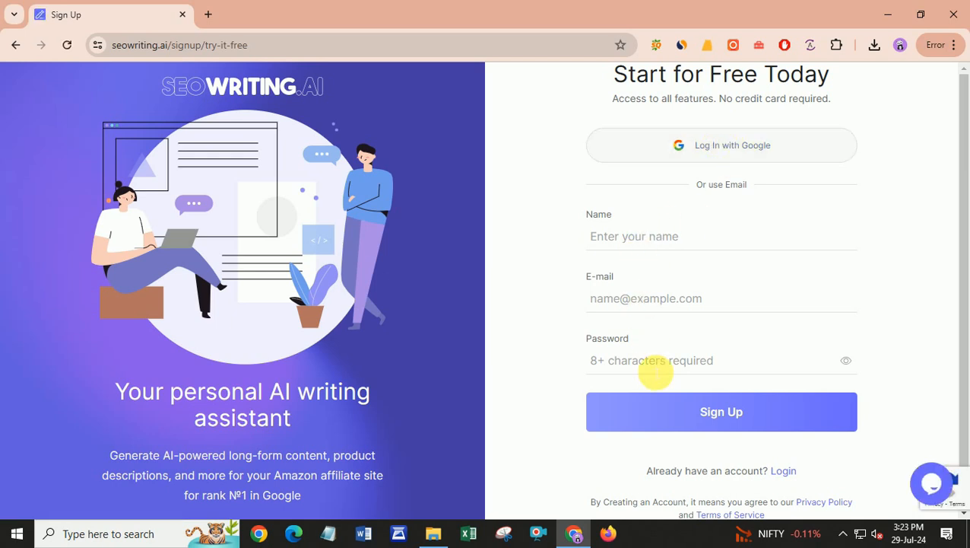
pyautogui.click(708, 146)
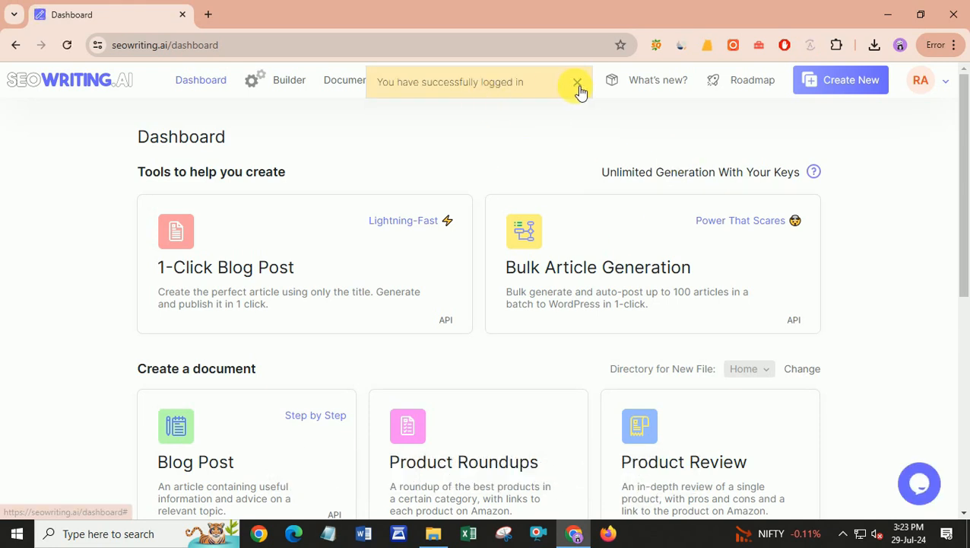
pyautogui.click(578, 82)
# Review the dashboard's tools and plan usage, and open the 1-Click Blog Post tool
pyautogui.moveTo(963, 162); pyautogui.dragTo(963, 390)
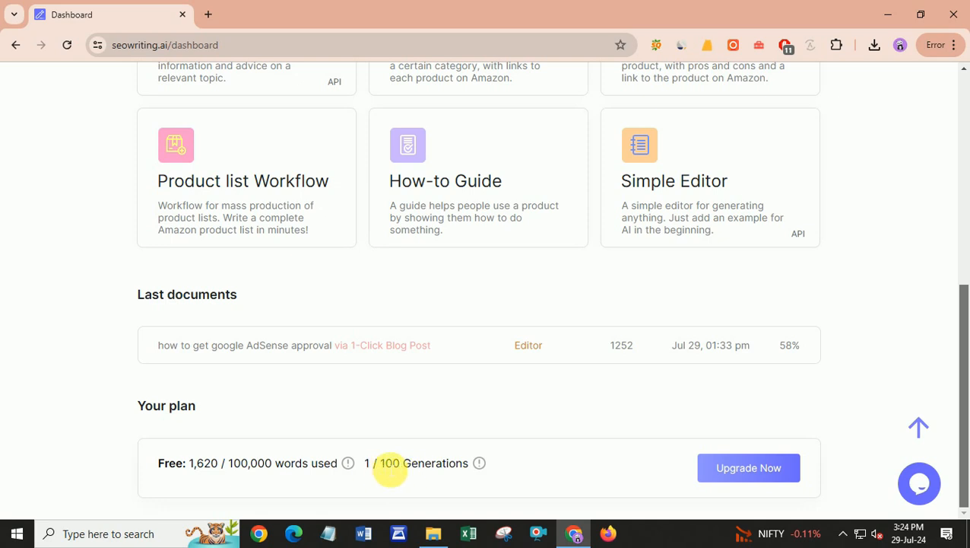
pyautogui.moveTo(964, 409); pyautogui.dragTo(965, 209)
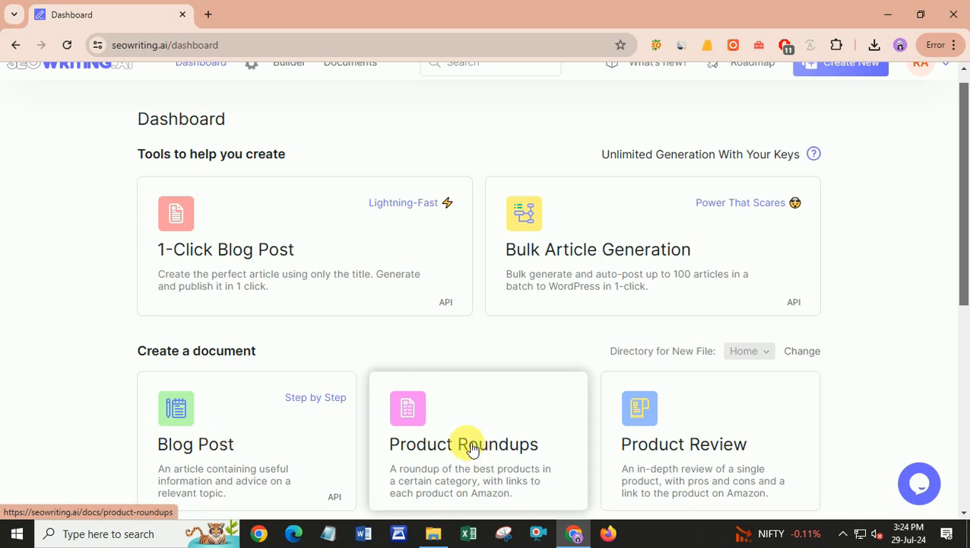
pyautogui.scroll(-3, 661, 448)
pyautogui.scroll(4, 437, 433)
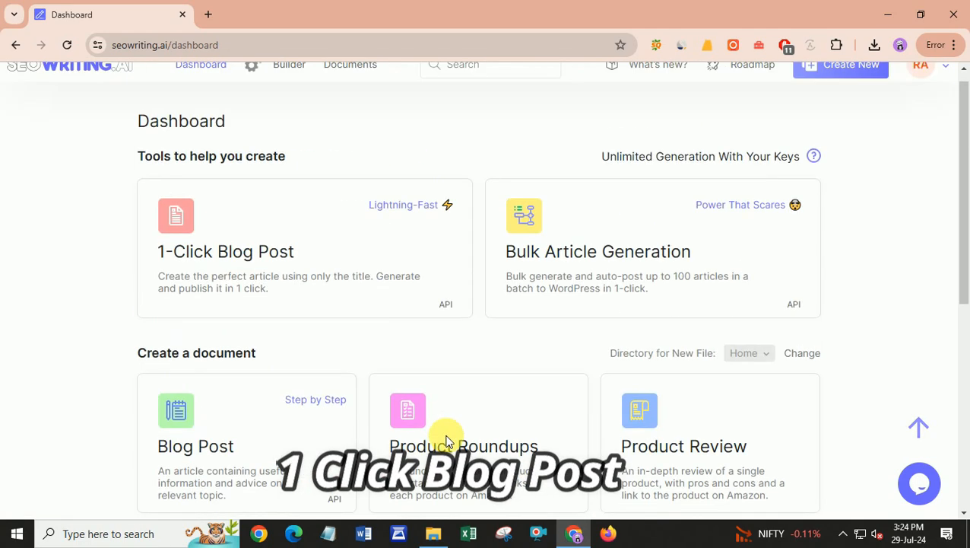
pyautogui.click(324, 281)
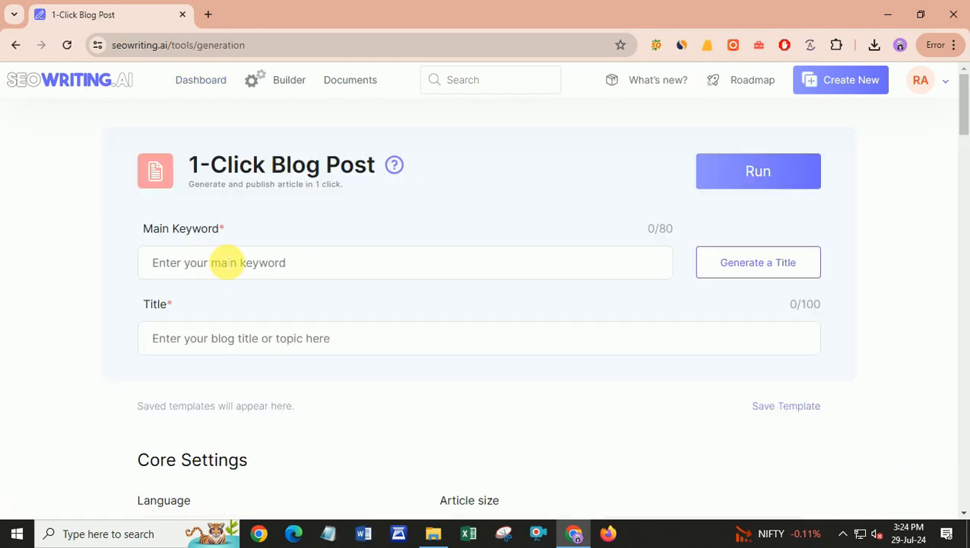
# Enter "How to Make WordPress Website" as the main keyword and generate a blog title from it
pyautogui.click(226, 262)
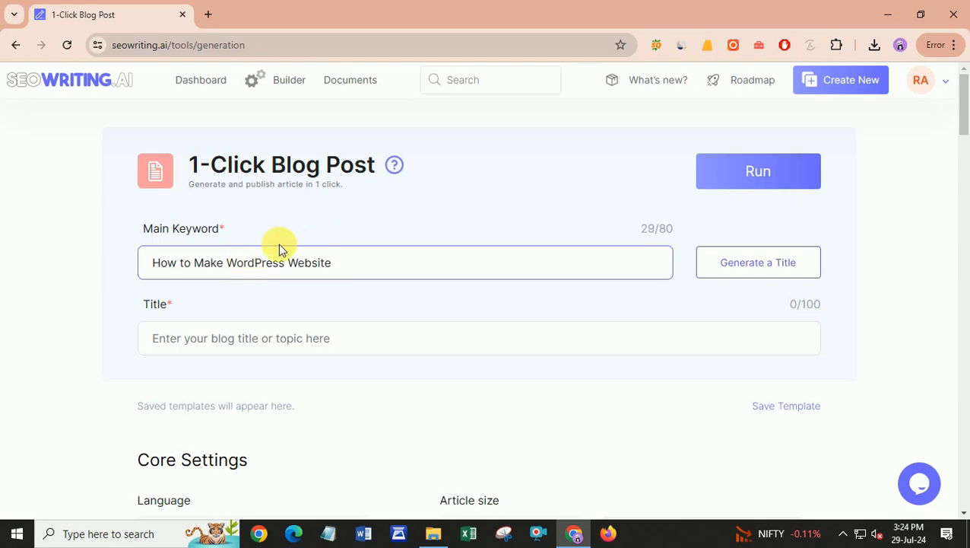
pyautogui.click(469, 302)
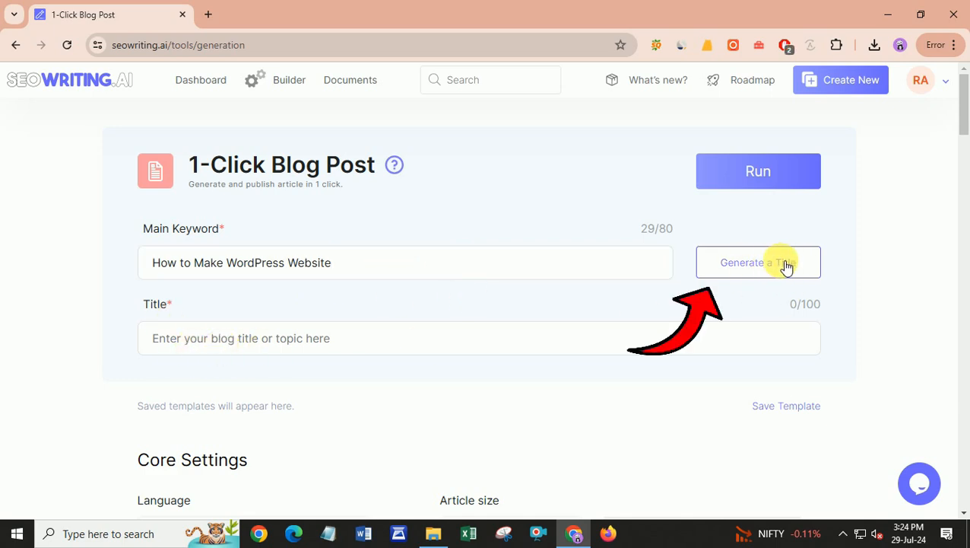
pyautogui.click(226, 336)
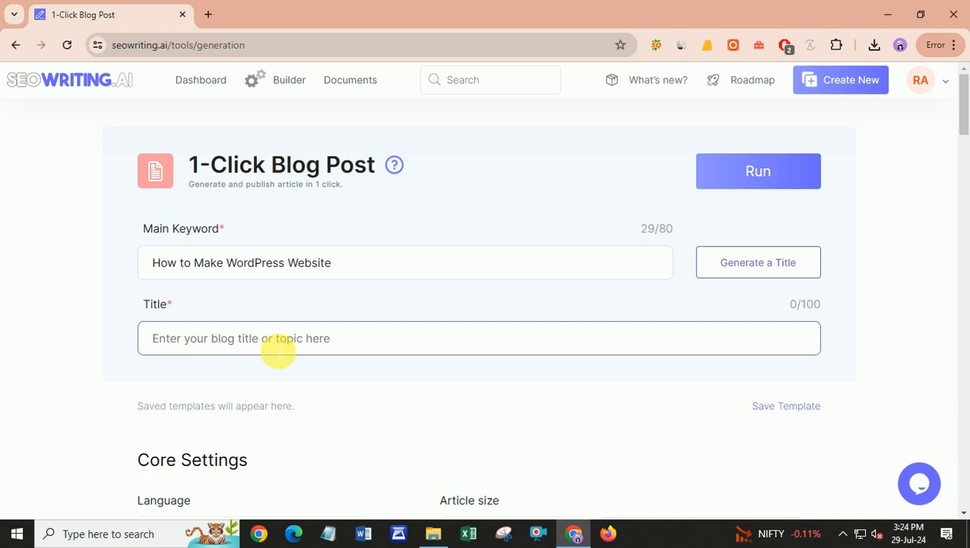
pyautogui.click(748, 264)
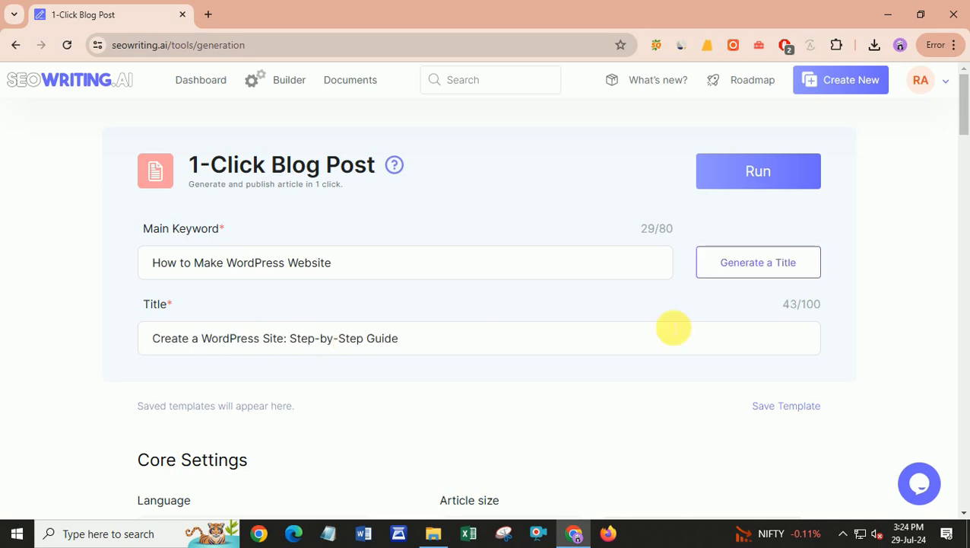
pyautogui.doubleClick(162, 343)
pyautogui.moveTo(215, 346); pyautogui.dragTo(460, 312)
pyautogui.click(474, 297)
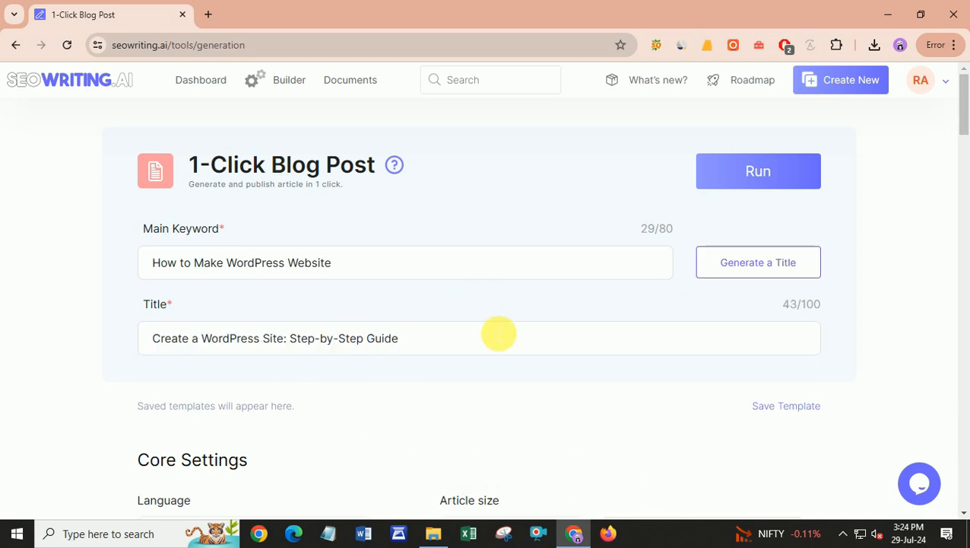
# Look over the main keyword, title and Core Settings sections of the blog post form
pyautogui.scroll(-2, 488, 324)
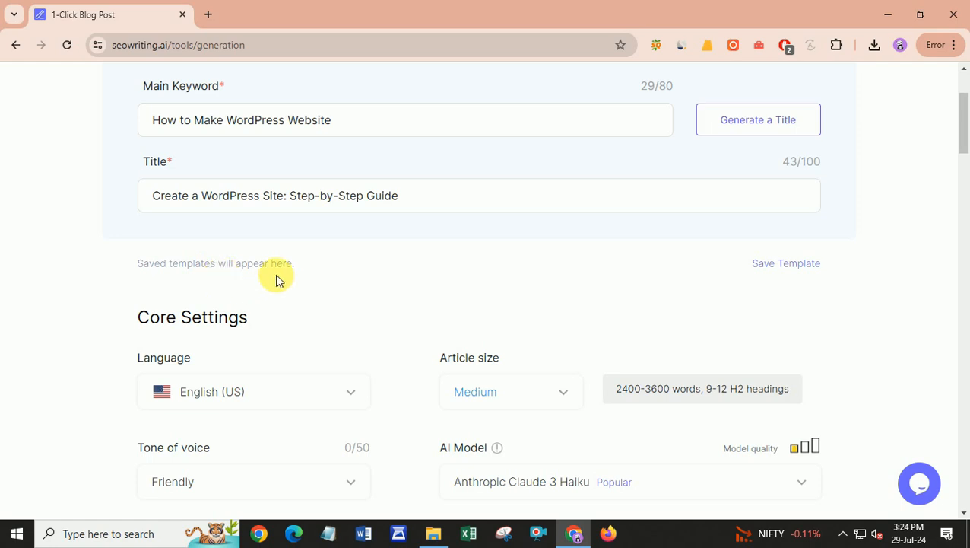
pyautogui.scroll(-1, 277, 281)
pyautogui.moveTo(137, 246); pyautogui.dragTo(263, 261)
pyautogui.scroll(3, 264, 266)
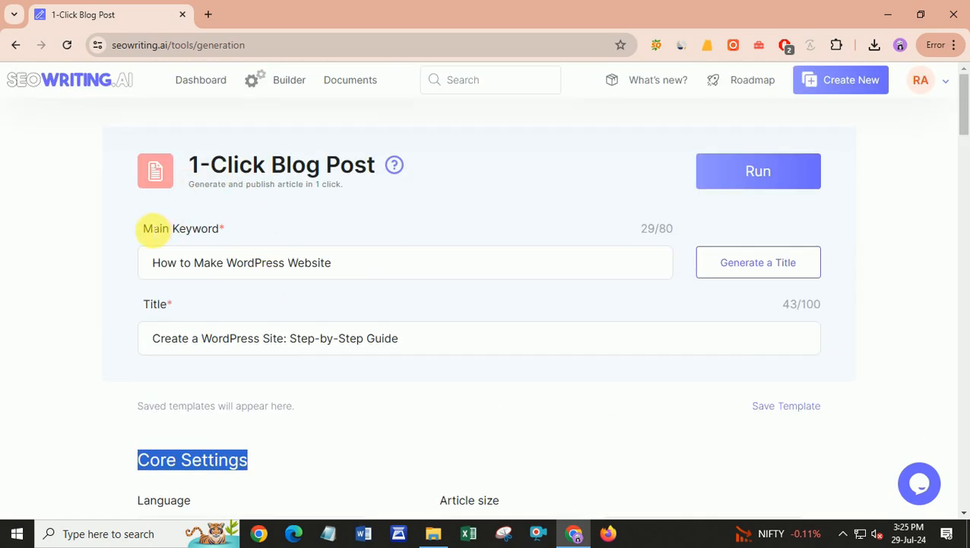
pyautogui.moveTo(138, 228); pyautogui.dragTo(238, 235)
pyautogui.scroll(-2, 256, 345)
pyautogui.moveTo(253, 318); pyautogui.dragTo(168, 319)
pyautogui.click(330, 315)
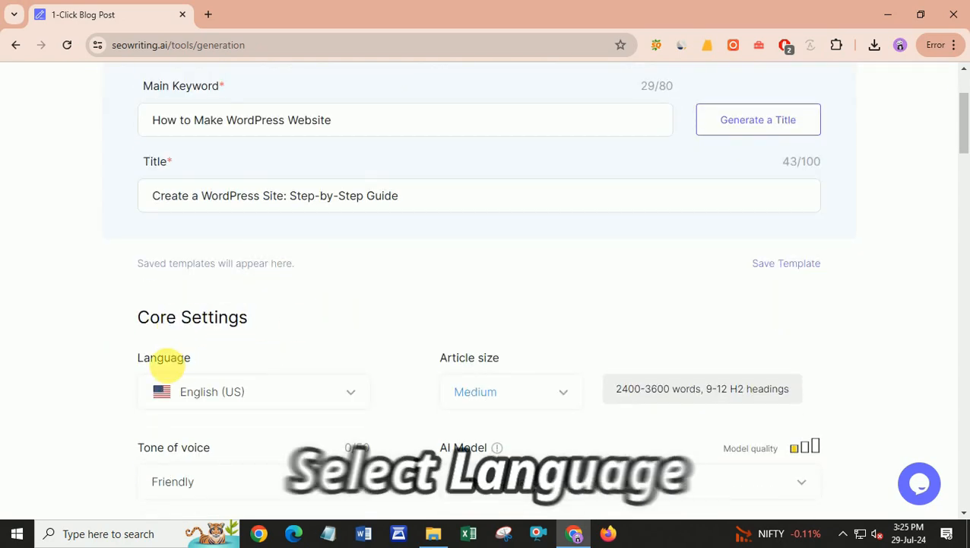
# Browse the available article languages and choose English (US)
pyautogui.click(275, 394)
pyautogui.scroll(-3, 260, 283)
pyautogui.scroll(-7, 261, 285)
pyautogui.scroll(-2, 254, 278)
pyautogui.scroll(1, 232, 293)
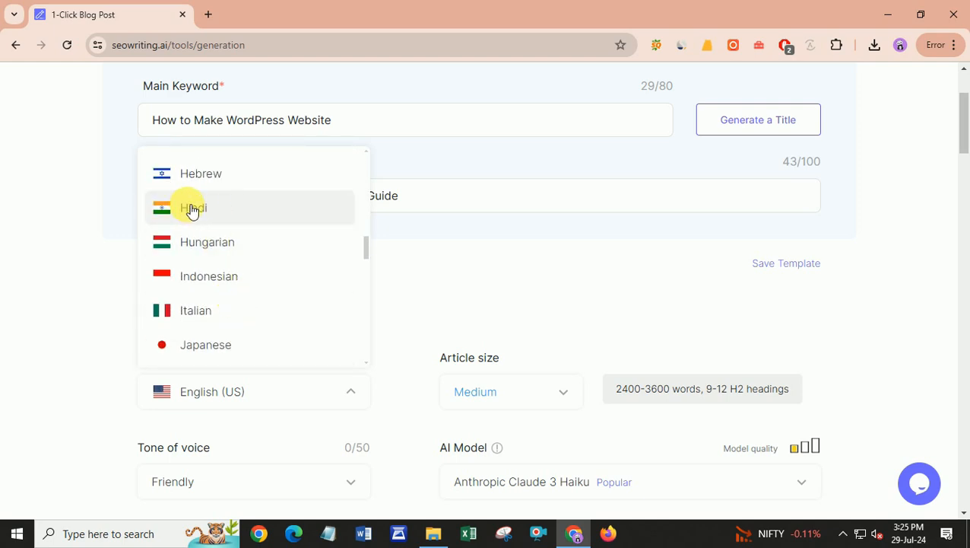
pyautogui.scroll(10, 244, 323)
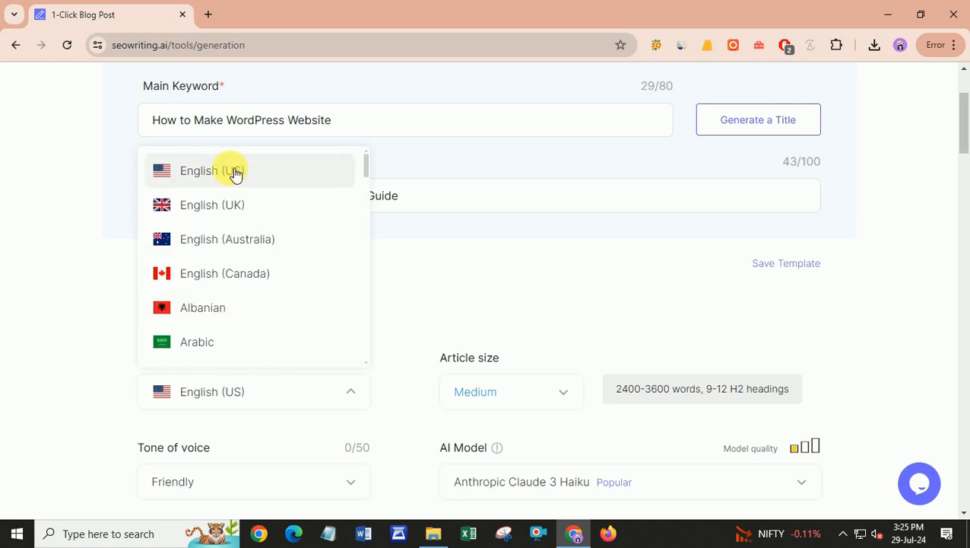
pyautogui.click(231, 172)
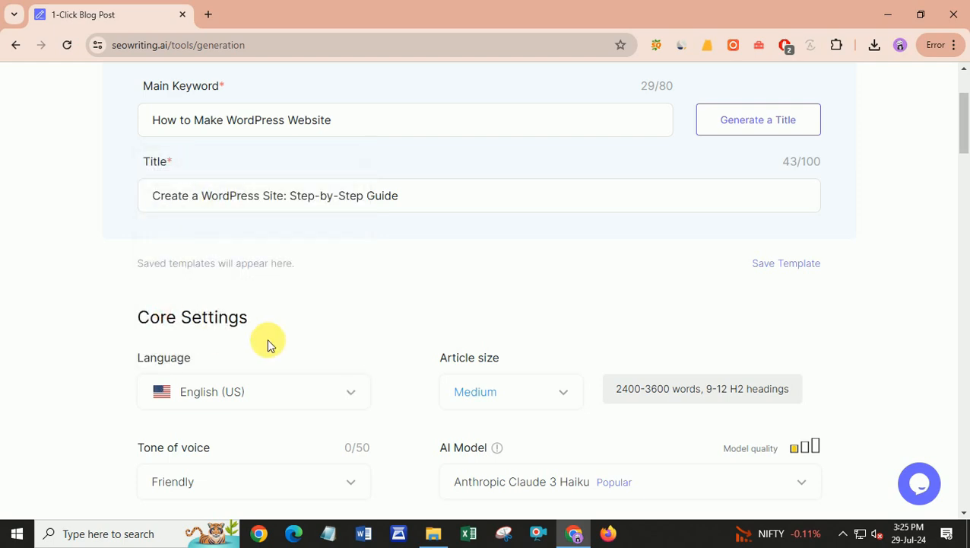
# Set the article size to Large and check its word and heading range
pyautogui.click(519, 390)
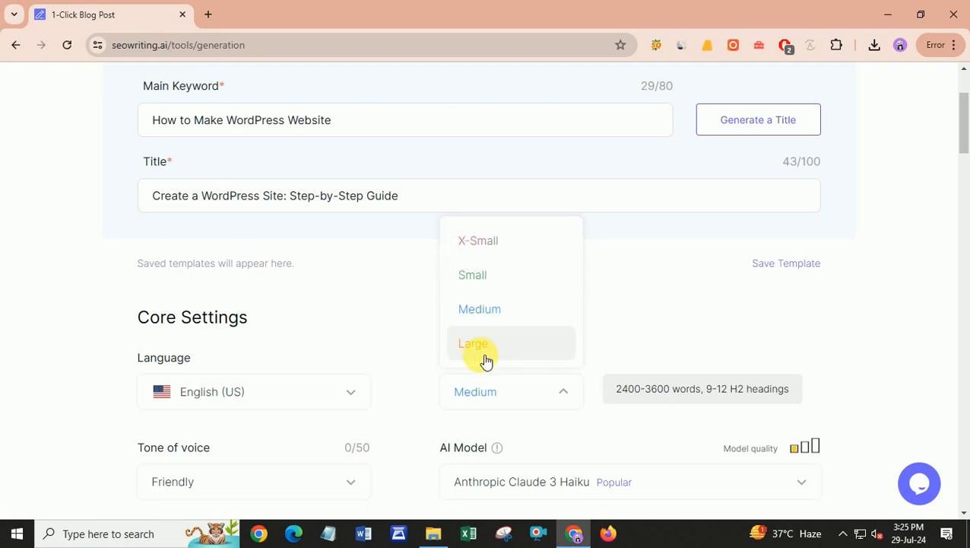
pyautogui.click(508, 394)
pyautogui.click(492, 381)
pyautogui.click(478, 346)
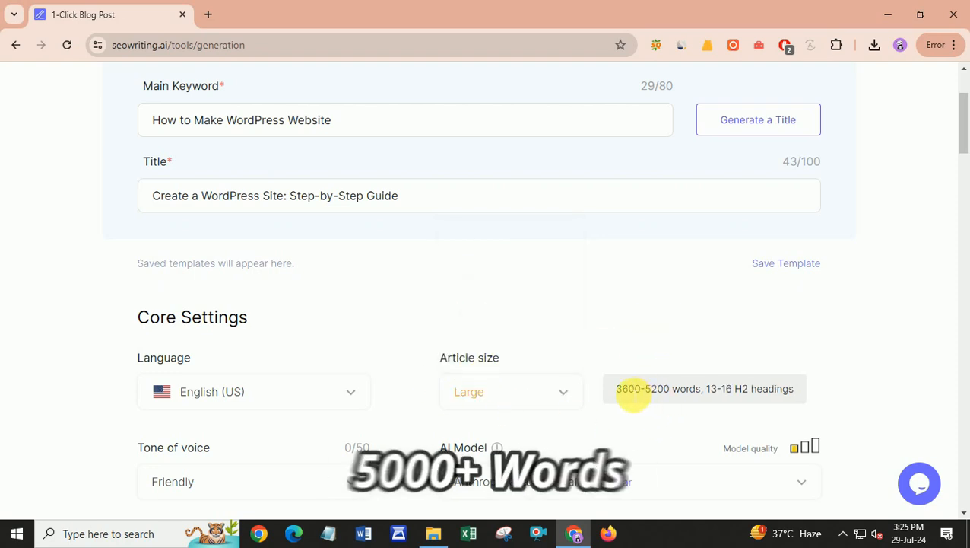
pyautogui.moveTo(643, 395); pyautogui.dragTo(664, 397)
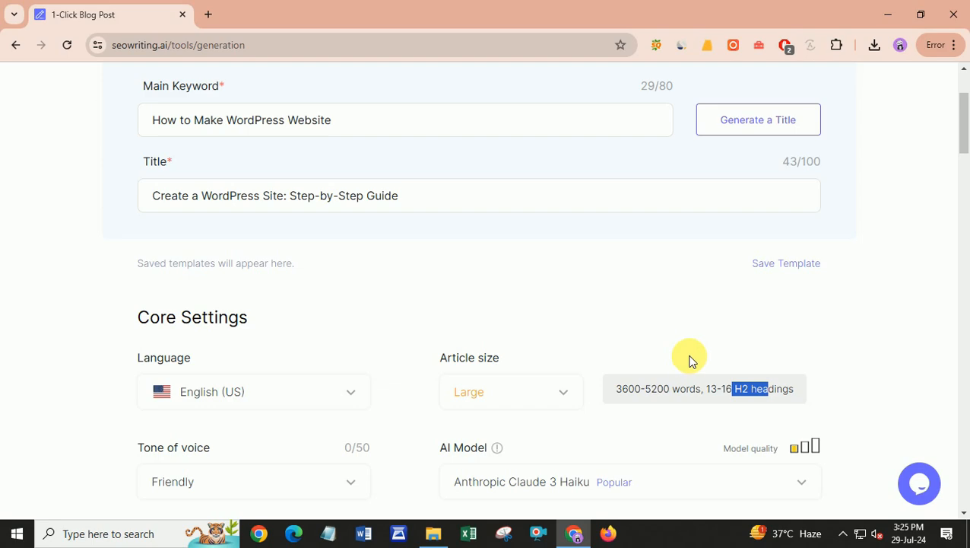
# Compare the word and heading ranges of the Medium and Small article sizes and set the size to Medium
pyautogui.moveTo(963, 141); pyautogui.dragTo(963, 533)
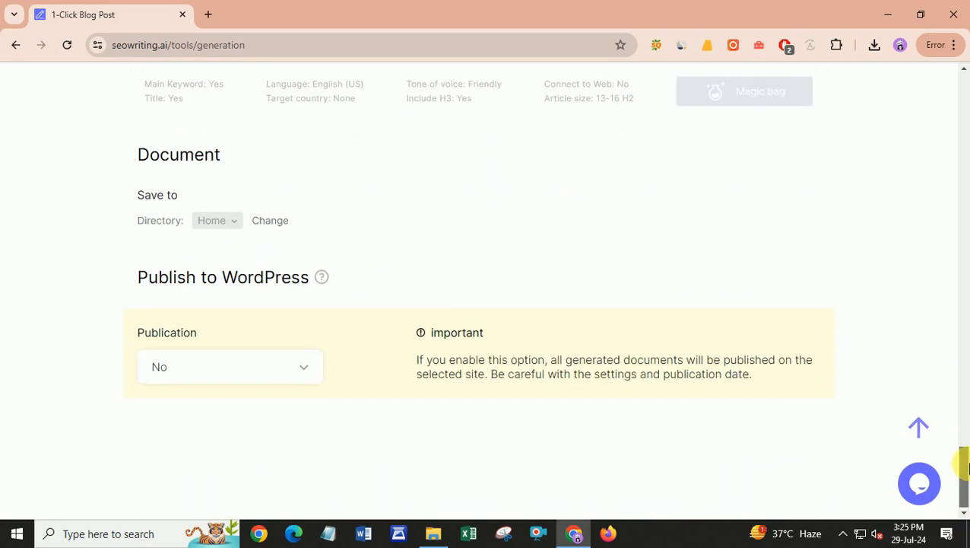
pyautogui.moveTo(965, 471); pyautogui.dragTo(965, 113)
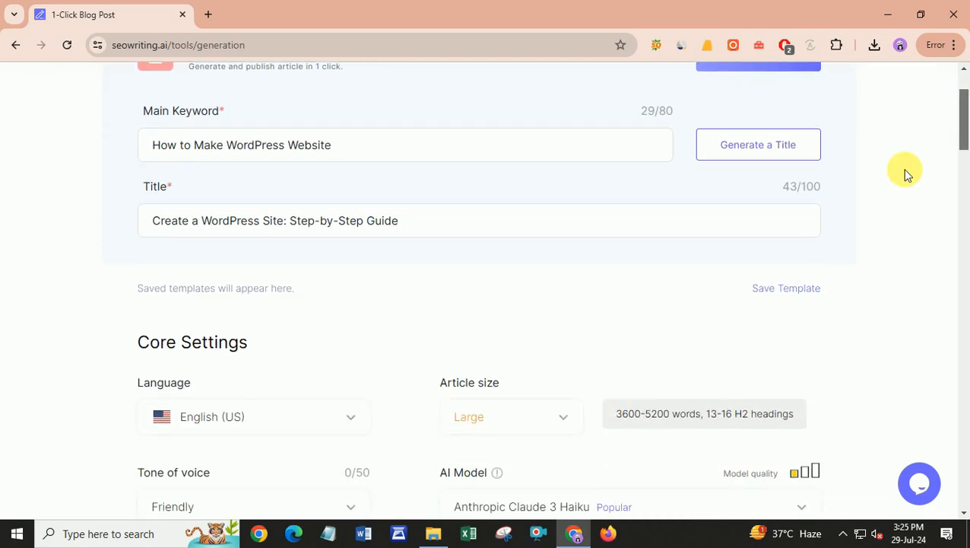
pyautogui.click(554, 430)
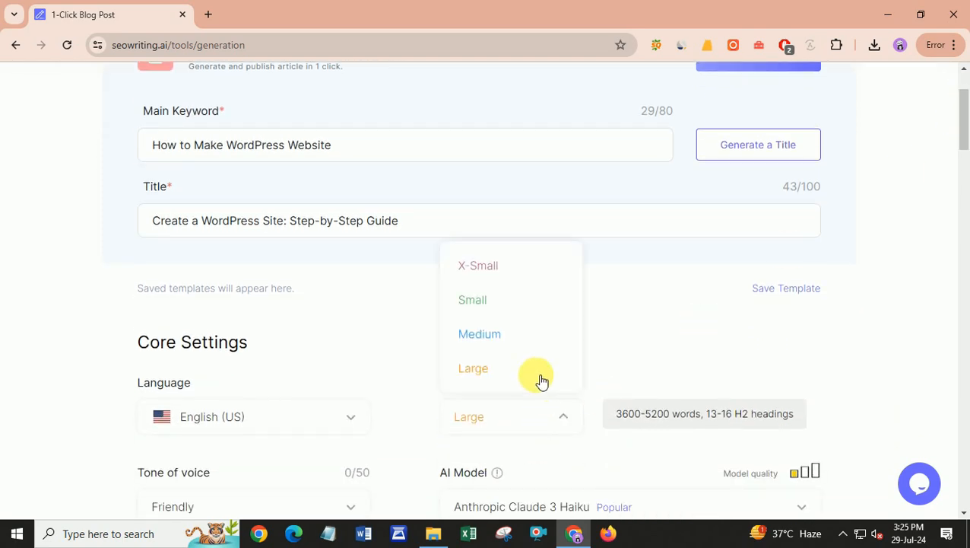
pyautogui.click(495, 336)
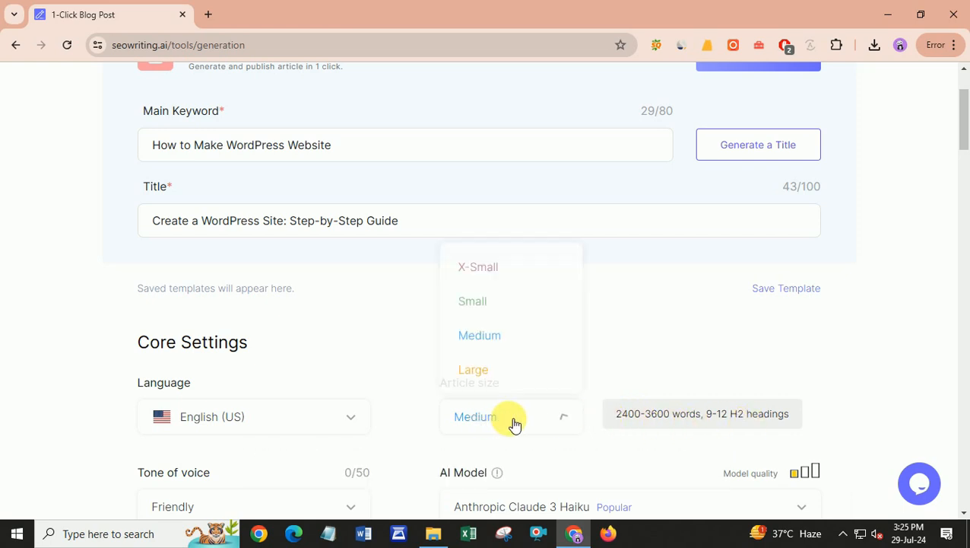
pyautogui.click(485, 302)
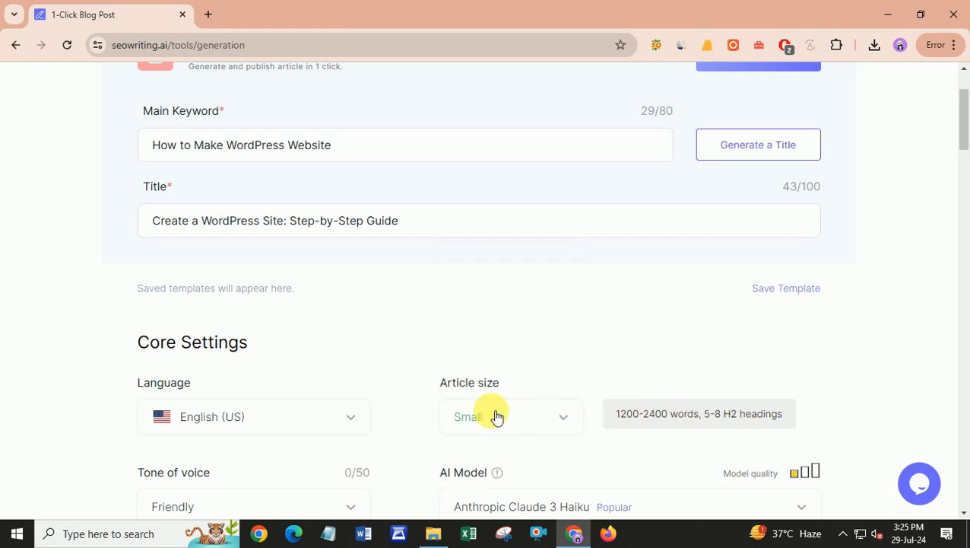
pyautogui.click(563, 418)
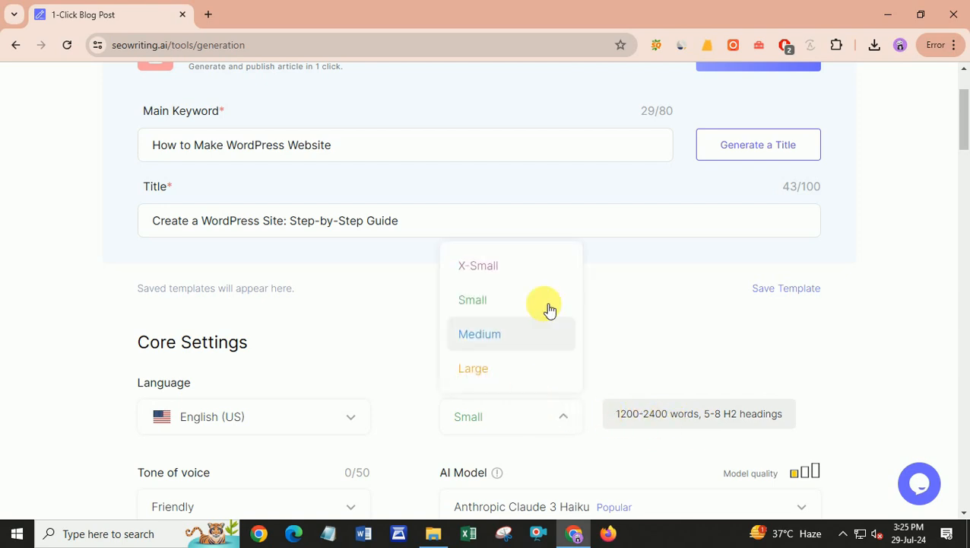
pyautogui.click(570, 417)
pyautogui.click(489, 308)
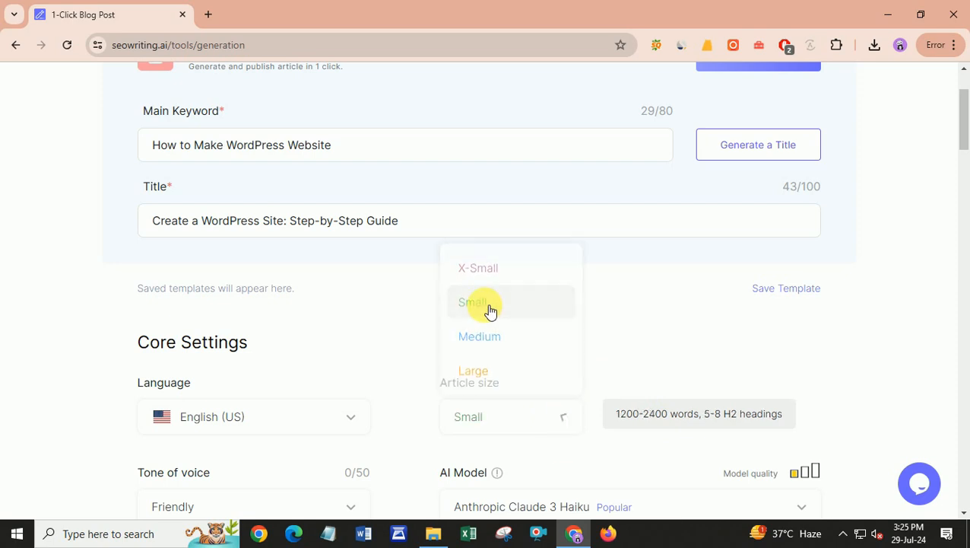
pyautogui.moveTo(617, 414); pyautogui.dragTo(666, 417)
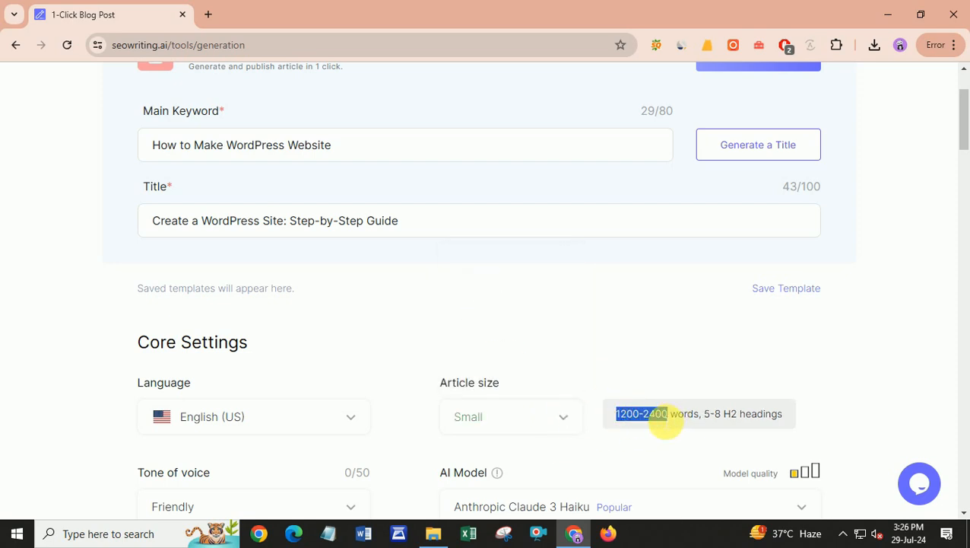
pyautogui.click(559, 432)
pyautogui.click(505, 333)
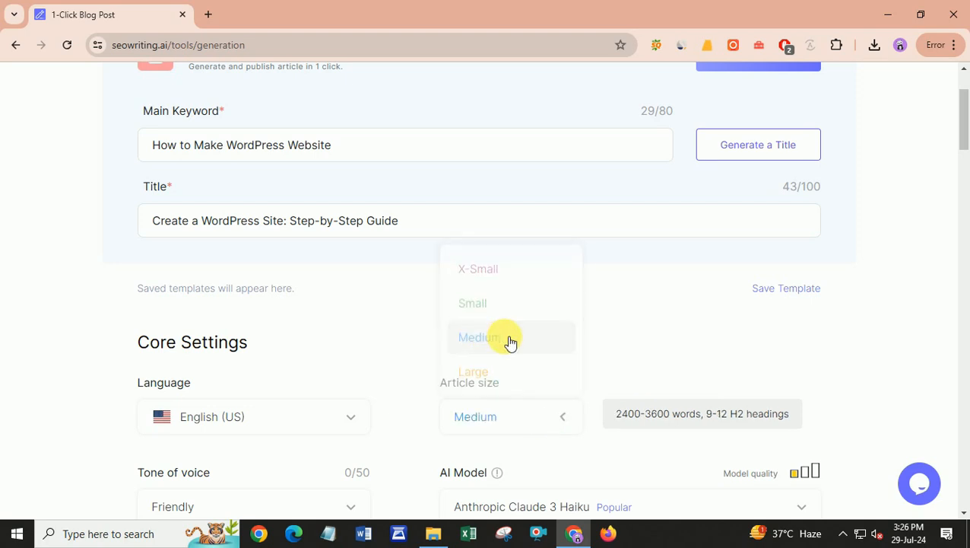
# Set the tone of voice to Informational and check it against the how-to wording of the keyword and title
pyautogui.moveTo(963, 106); pyautogui.dragTo(962, 163)
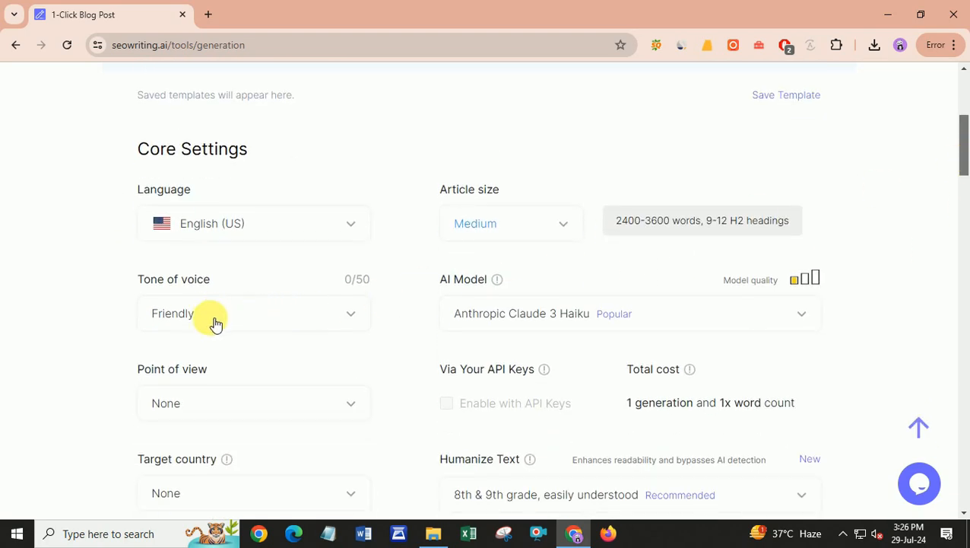
pyautogui.moveTo(123, 279); pyautogui.dragTo(212, 277)
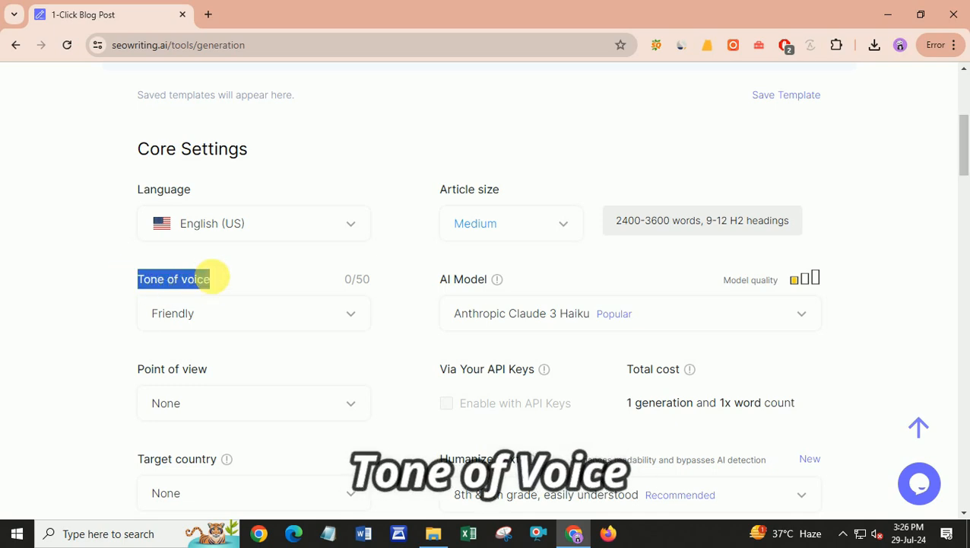
pyautogui.click(214, 315)
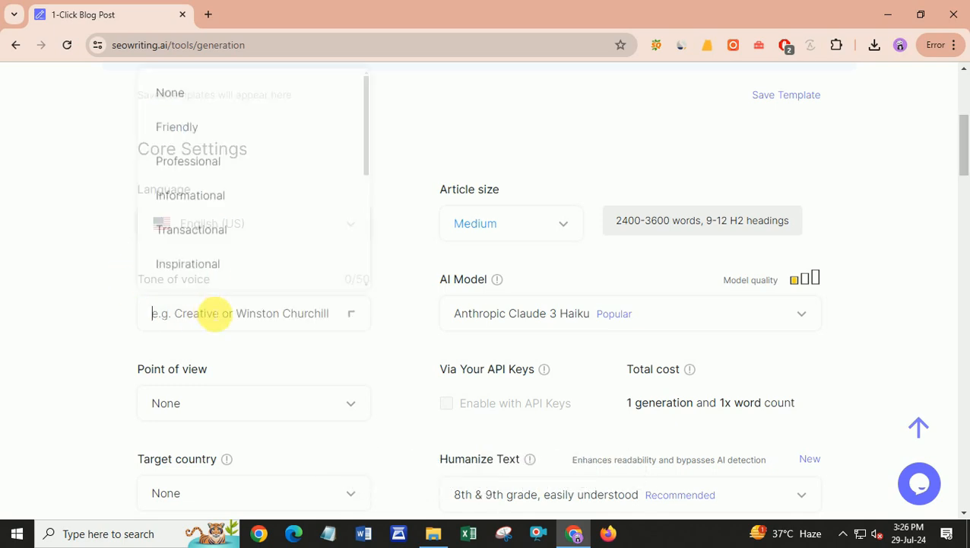
pyautogui.click(200, 201)
pyautogui.scroll(5, 228, 304)
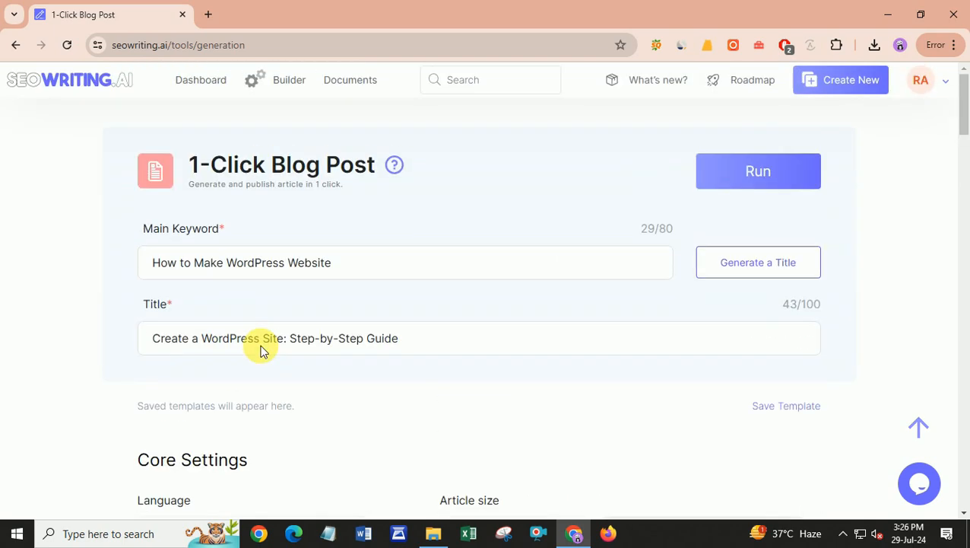
pyautogui.moveTo(203, 337); pyautogui.dragTo(336, 337)
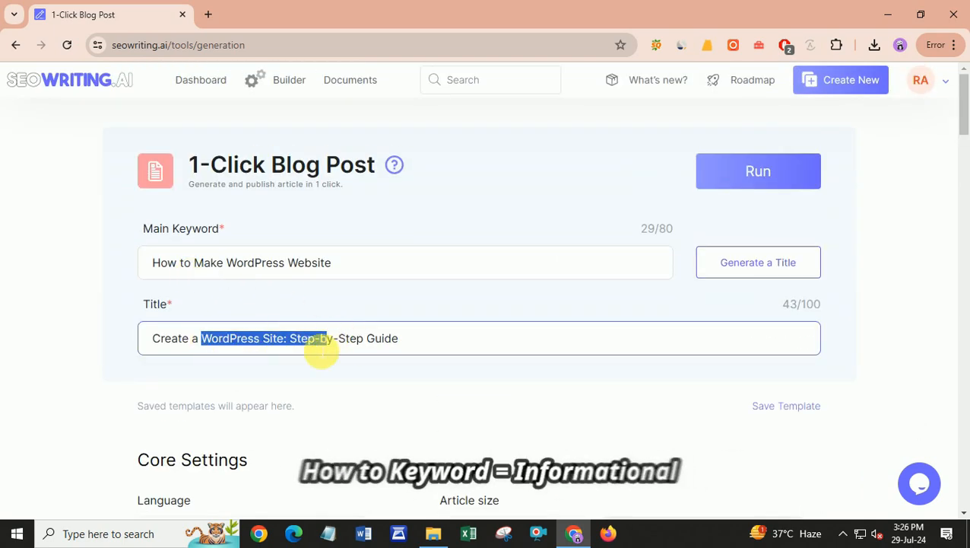
pyautogui.scroll(-4, 232, 338)
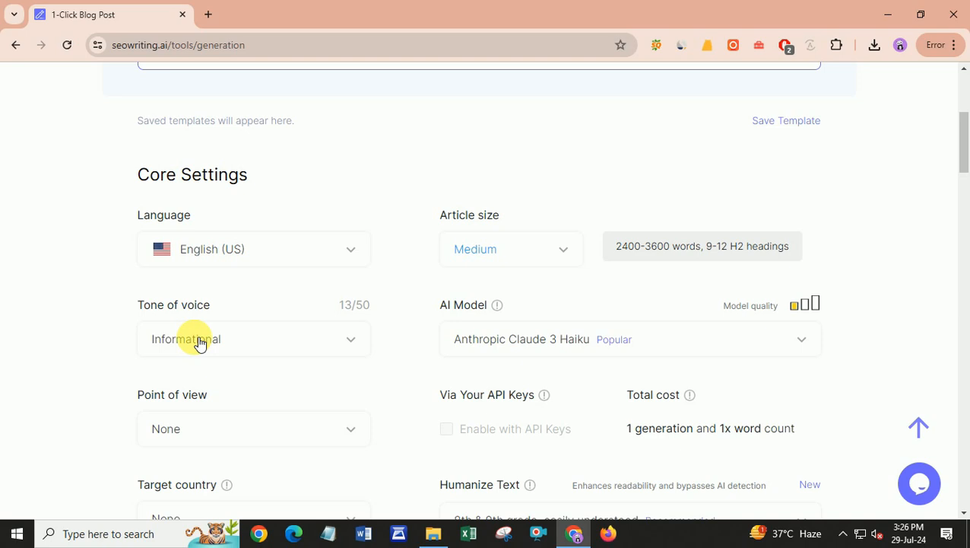
# Choose Anthropic Claude 3 Haiku as the AI model and set the point of view to Second person (you, your, yours)
pyautogui.click(519, 340)
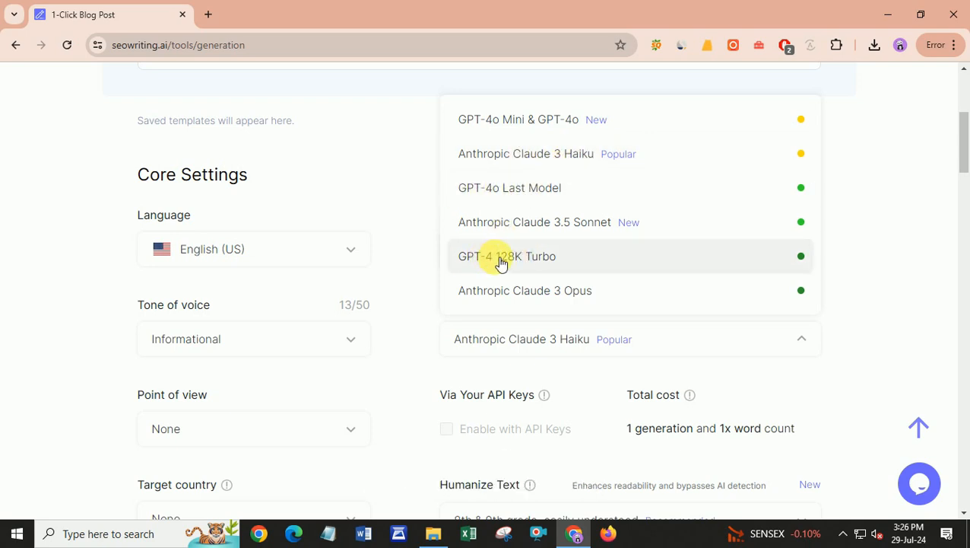
pyautogui.click(554, 154)
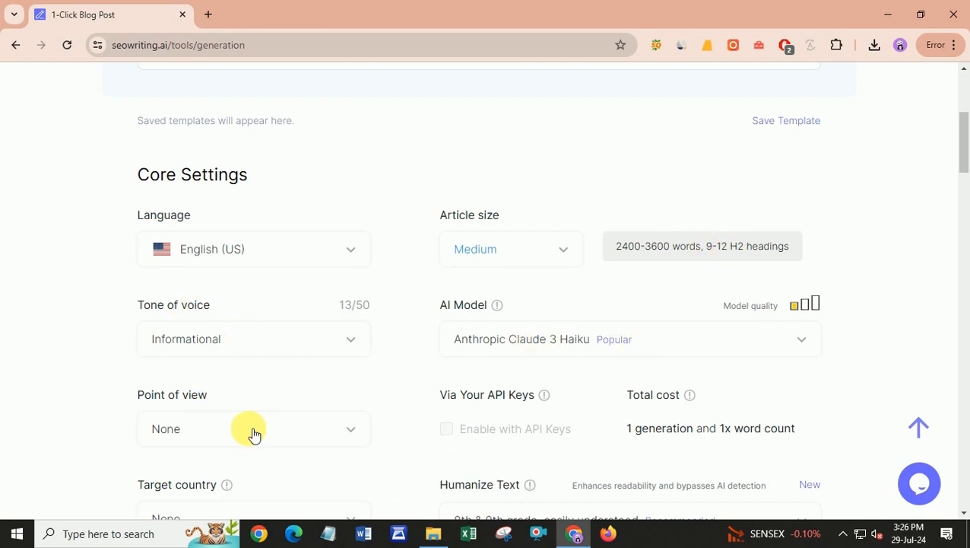
pyautogui.scroll(-2, 245, 431)
pyautogui.click(223, 295)
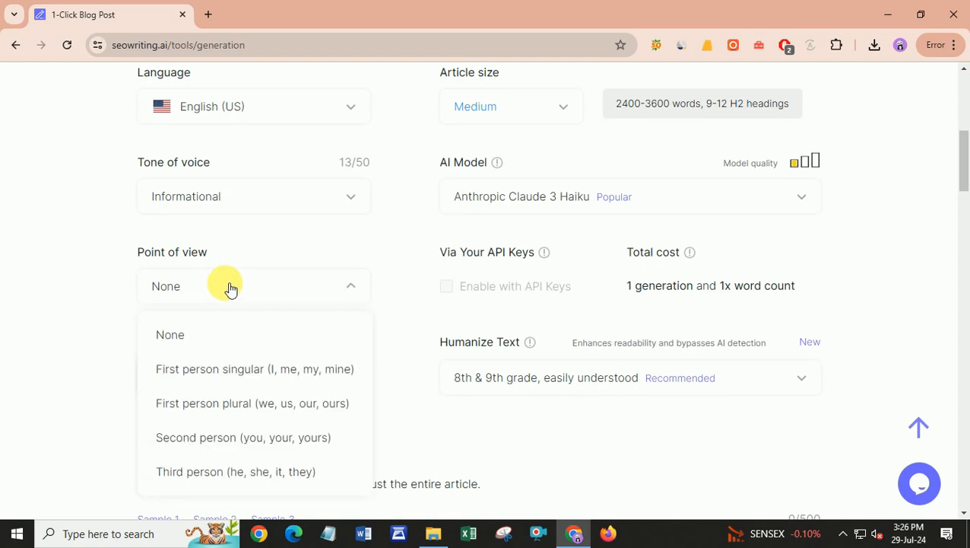
pyautogui.click(229, 439)
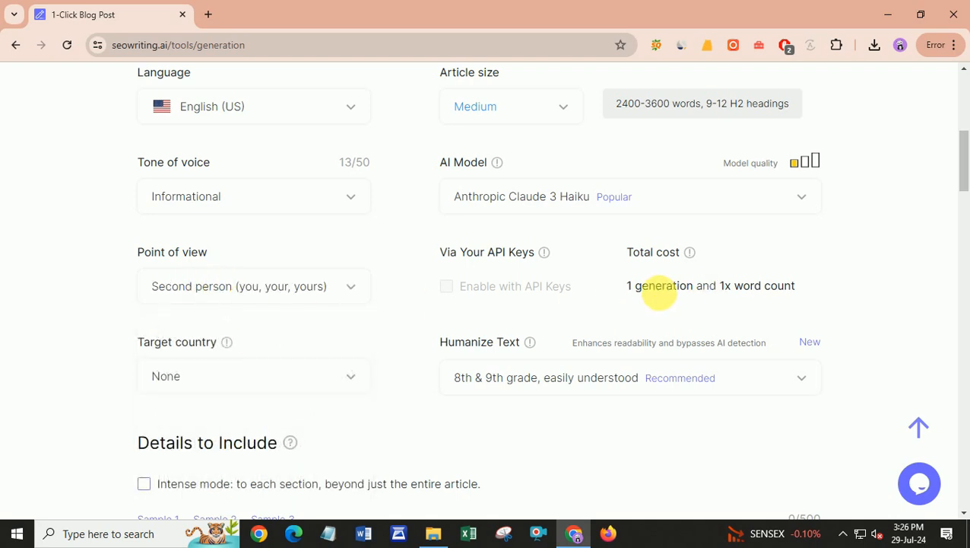
# Browse the list of target countries and choose Canada
pyautogui.click(208, 377)
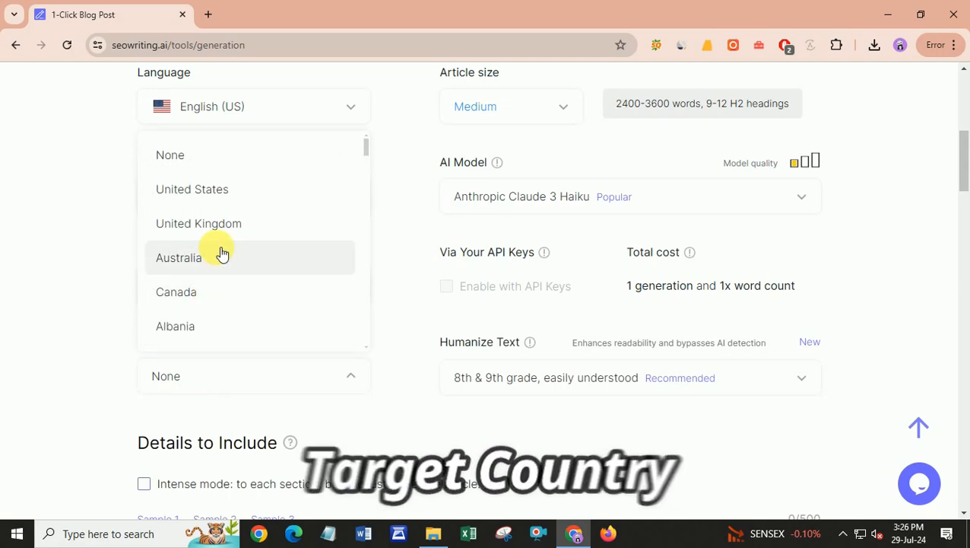
pyautogui.scroll(-4, 240, 247)
pyautogui.scroll(-7, 241, 252)
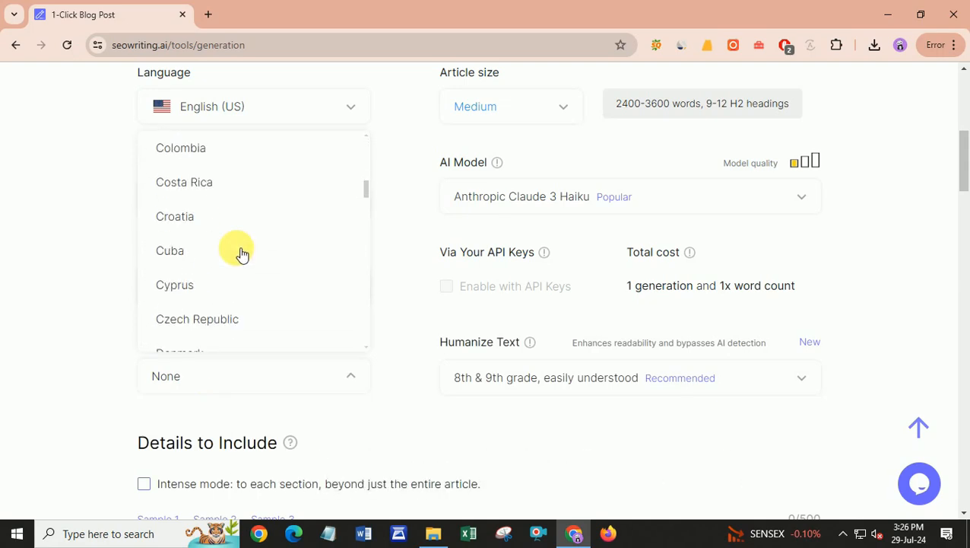
pyautogui.scroll(-3, 241, 254)
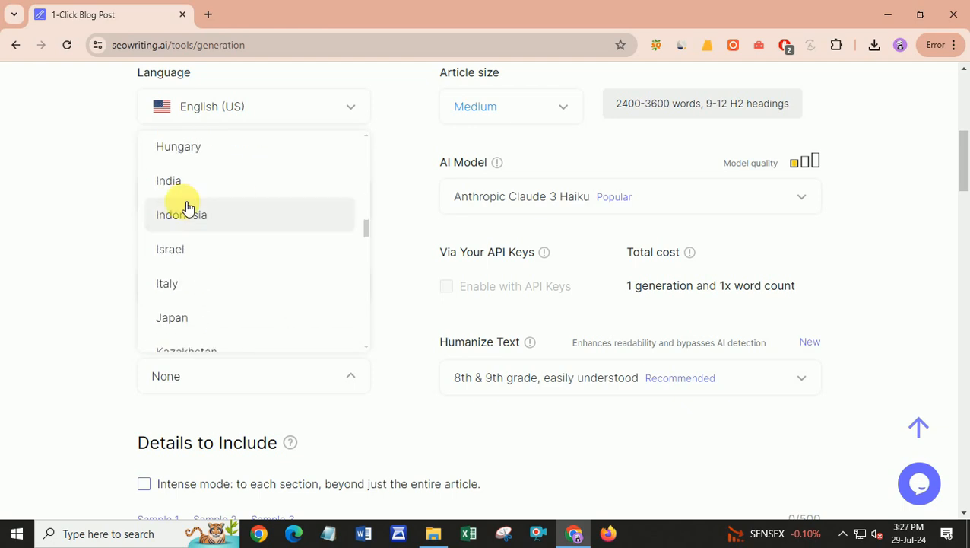
pyautogui.scroll(14, 221, 264)
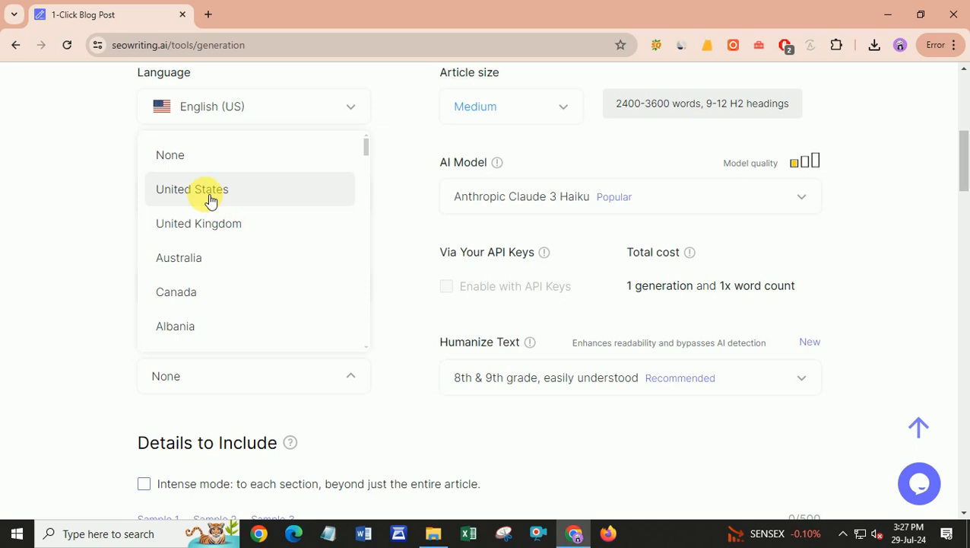
pyautogui.click(200, 295)
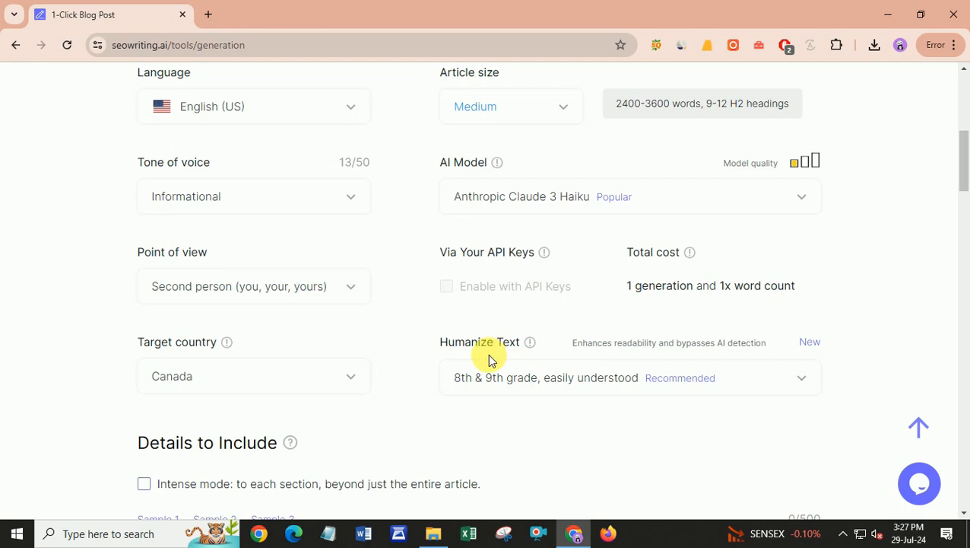
# Review the Humanize Text description and its readability levels, keeping 8th & 9th grade, easily understood
pyautogui.moveTo(456, 342); pyautogui.dragTo(509, 342)
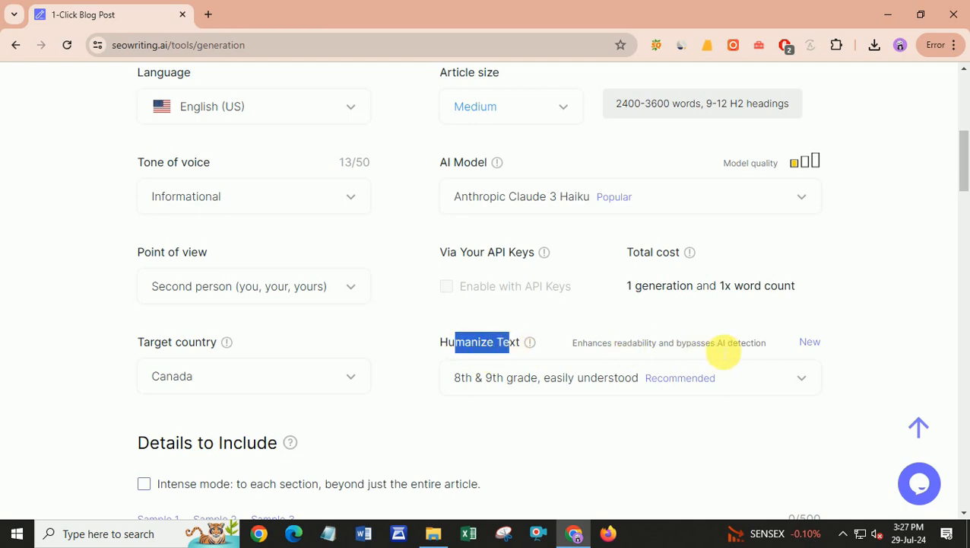
pyautogui.moveTo(632, 342); pyautogui.dragTo(750, 342)
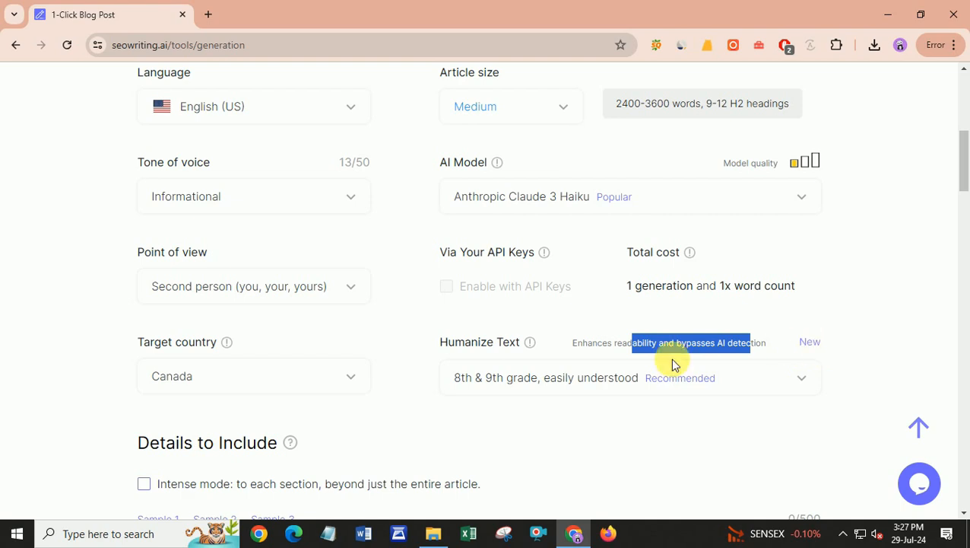
pyautogui.click(537, 378)
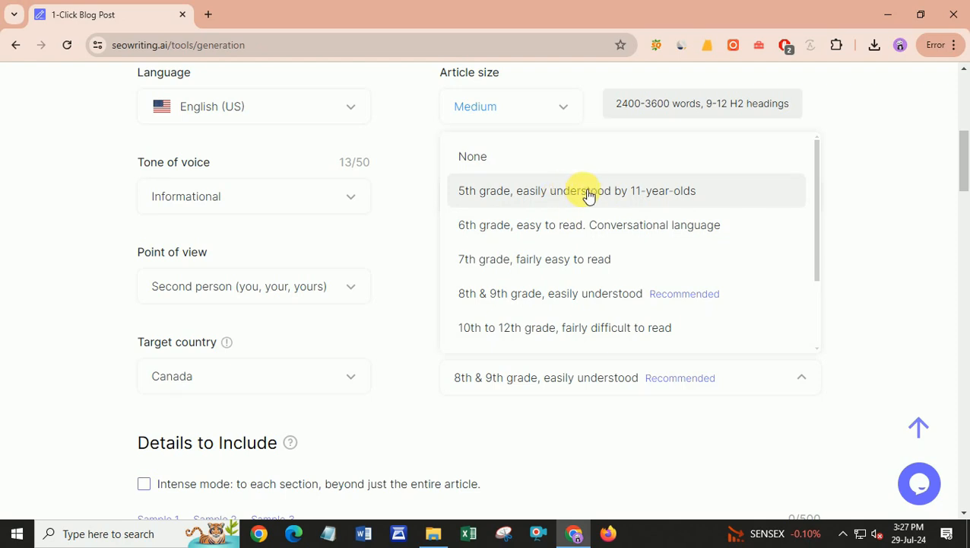
pyautogui.click(897, 287)
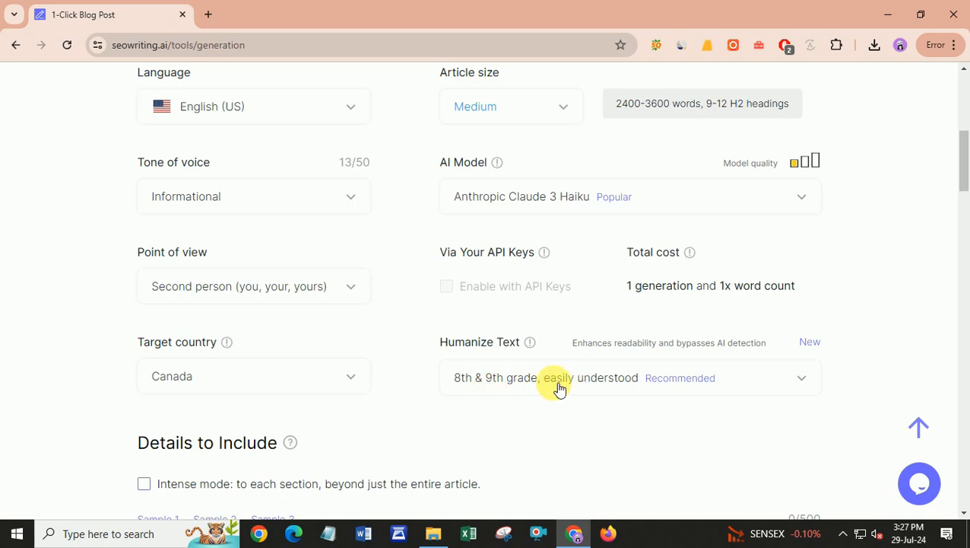
# Enable Intense mode in the Details to Include section so the details apply to each section
pyautogui.scroll(-1, 575, 373)
pyautogui.scroll(-1, 575, 374)
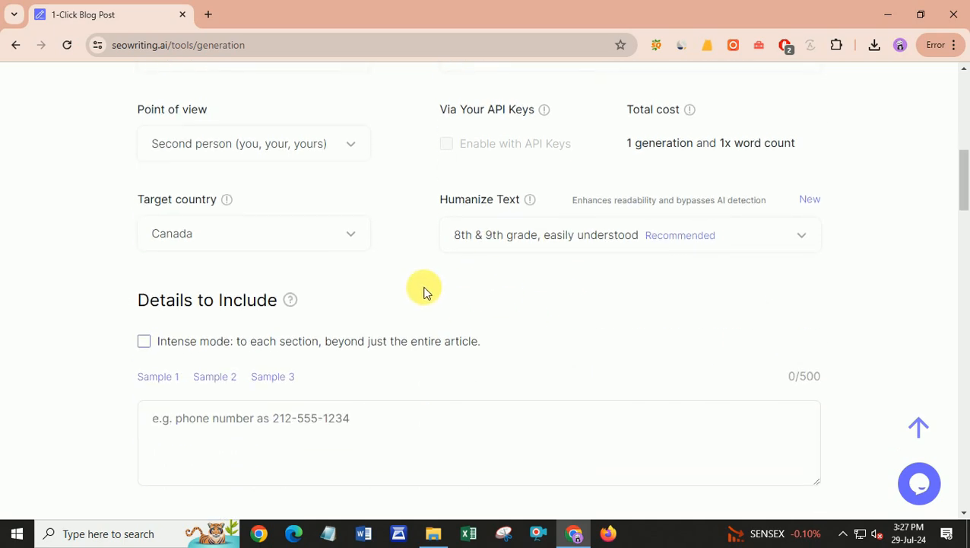
pyautogui.moveTo(137, 300); pyautogui.dragTo(282, 299)
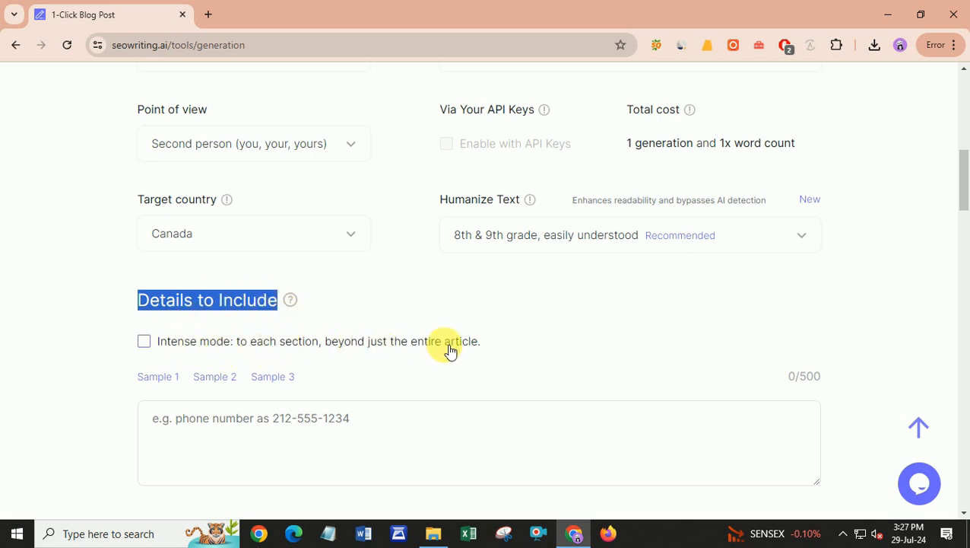
pyautogui.click(149, 345)
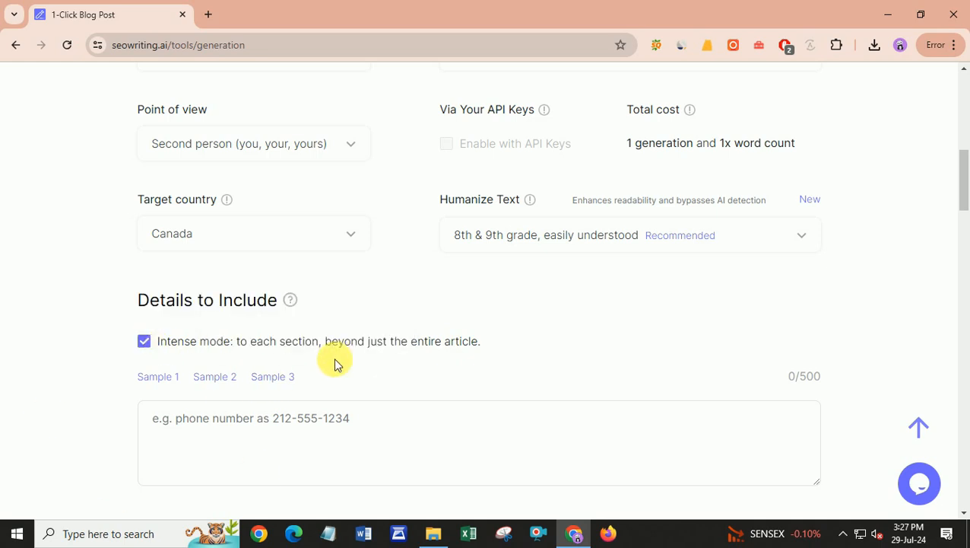
# Fill in the details to include, asking to tell readers how to create a WordPress website with ease and follow the google spam update
pyautogui.scroll(-1, 330, 361)
pyautogui.click(197, 354)
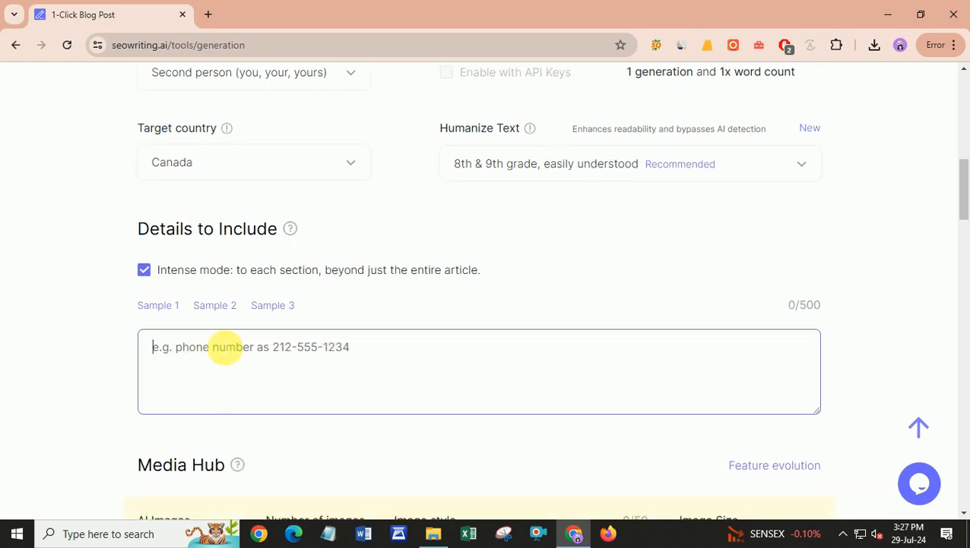
pyautogui.moveTo(162, 312)
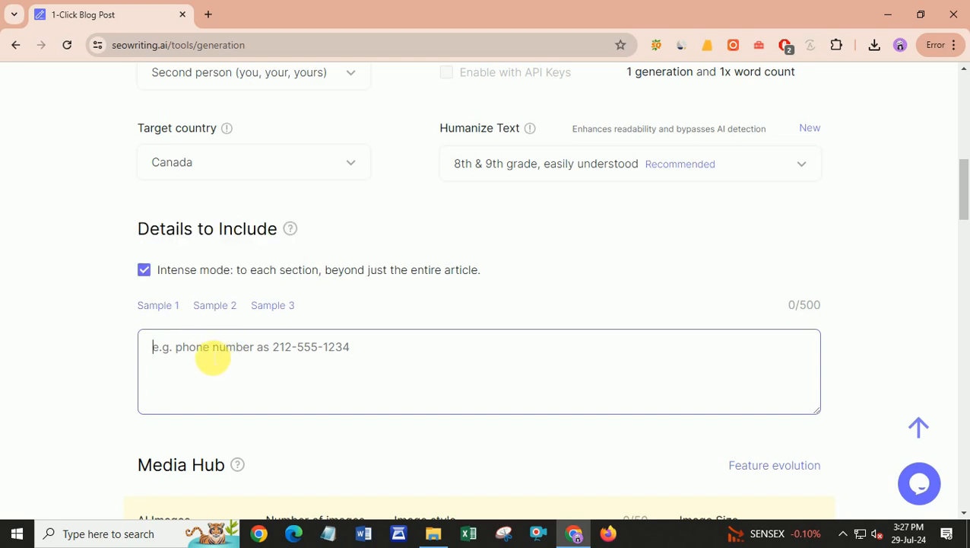
pyautogui.write('wr')
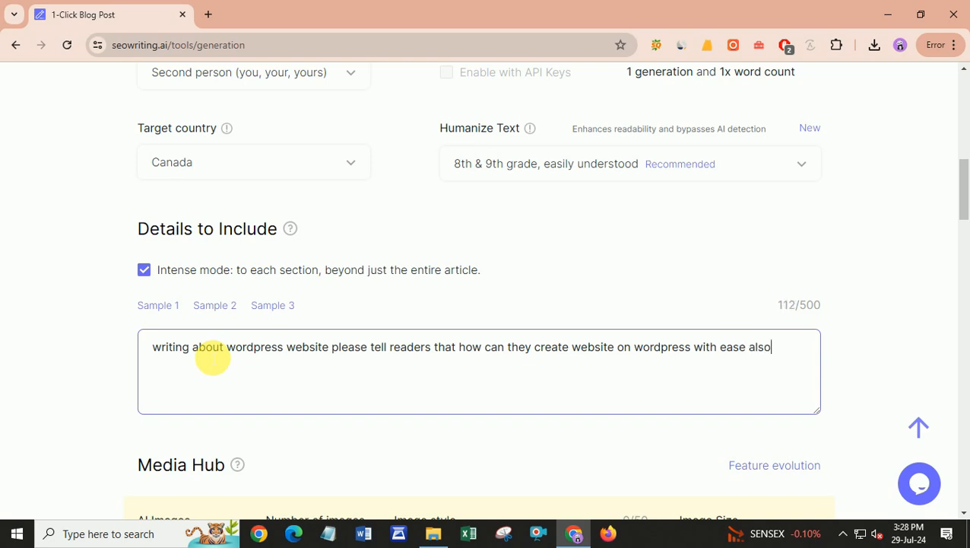
pyautogui.write('makes')
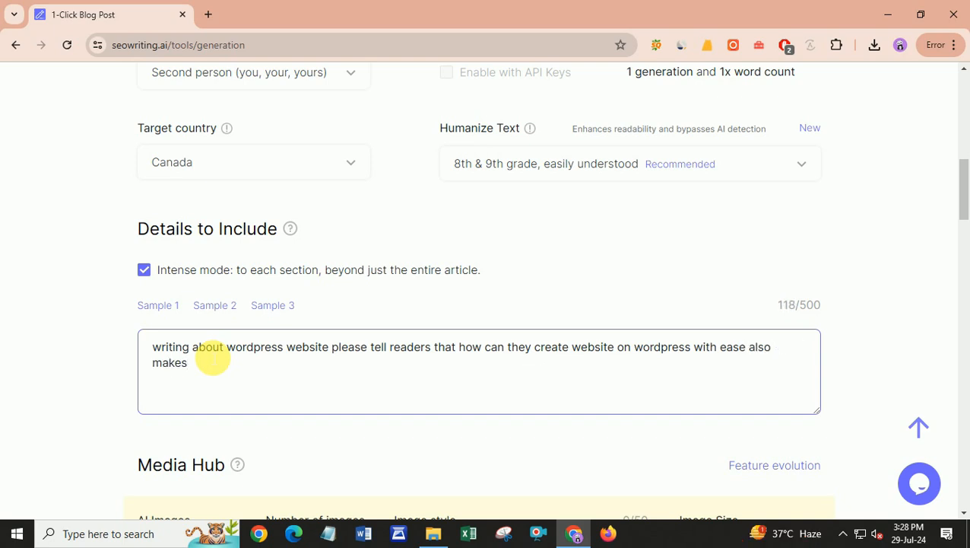
pyautogui.press('BackSpace')
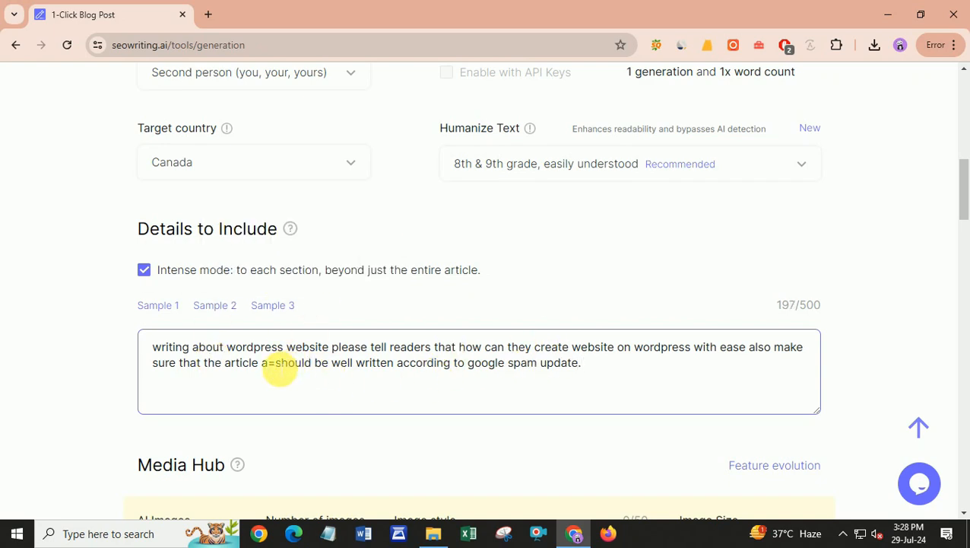
# Remove the stray "a=" before "should" in the details text
pyautogui.click(276, 364)
pyautogui.press('BackSpace')
pyautogui.press('BackSpace')
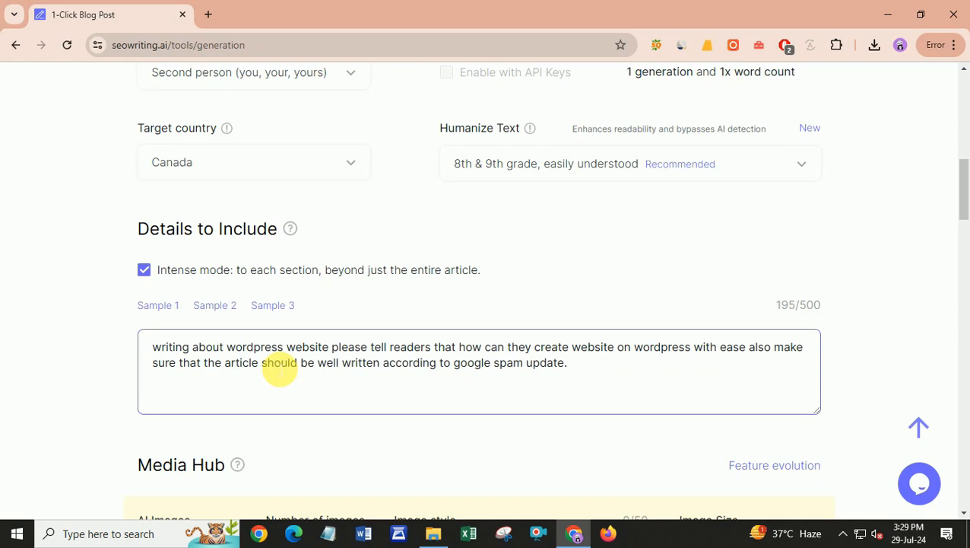
# Choose Yes for AI Images in the Media Hub and set the number of images to 4
pyautogui.scroll(-2, 145, 271)
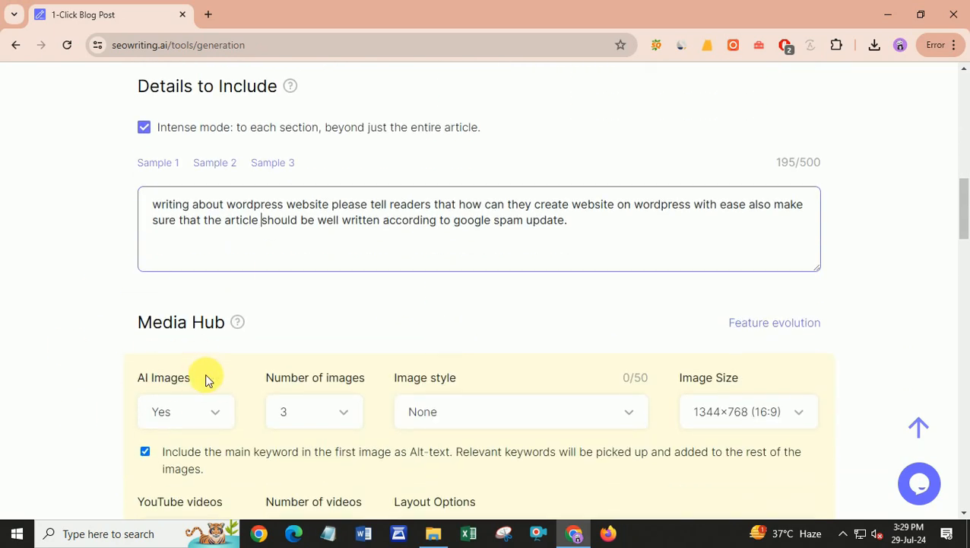
pyautogui.scroll(-1, 191, 368)
pyautogui.click(141, 256)
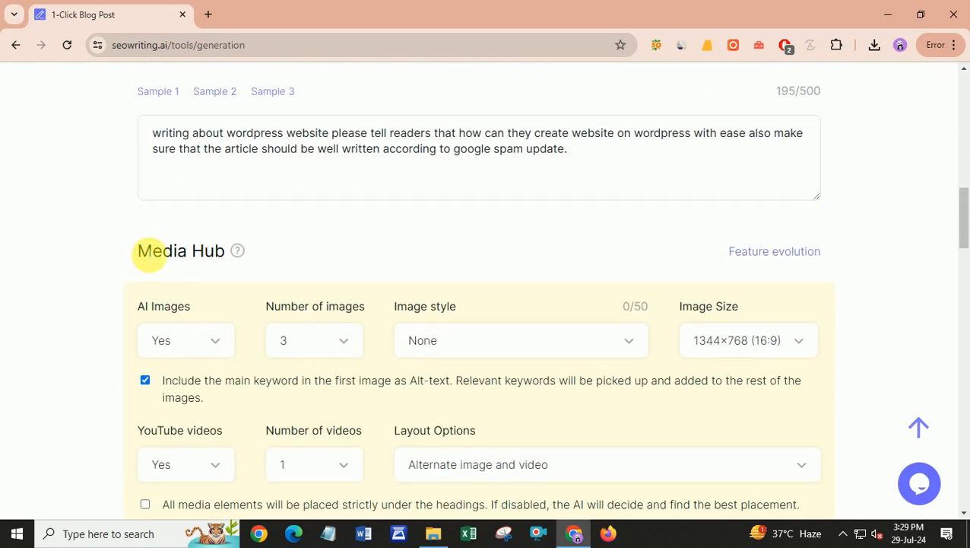
pyautogui.moveTo(144, 254); pyautogui.dragTo(223, 252)
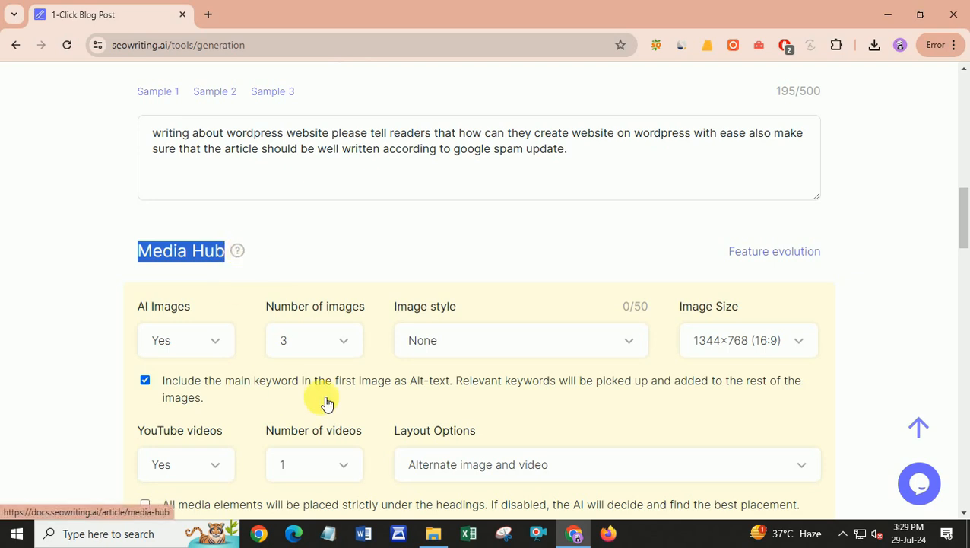
pyautogui.scroll(-1, 319, 394)
pyautogui.click(212, 268)
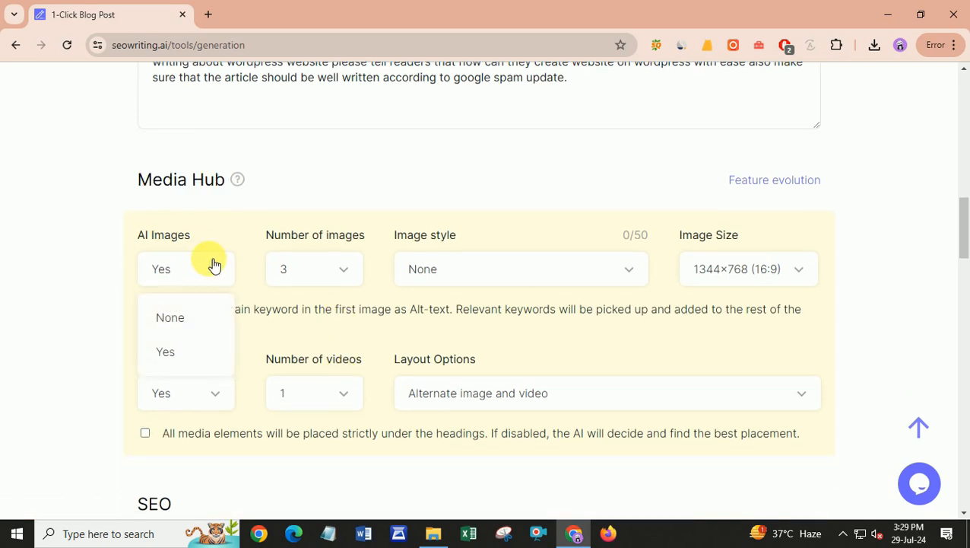
pyautogui.click(176, 354)
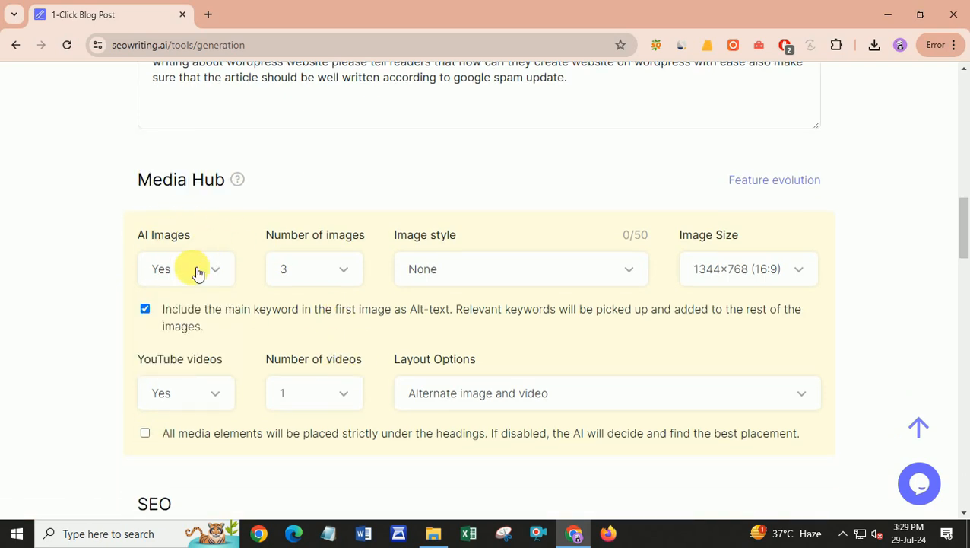
pyautogui.click(339, 272)
pyautogui.click(290, 420)
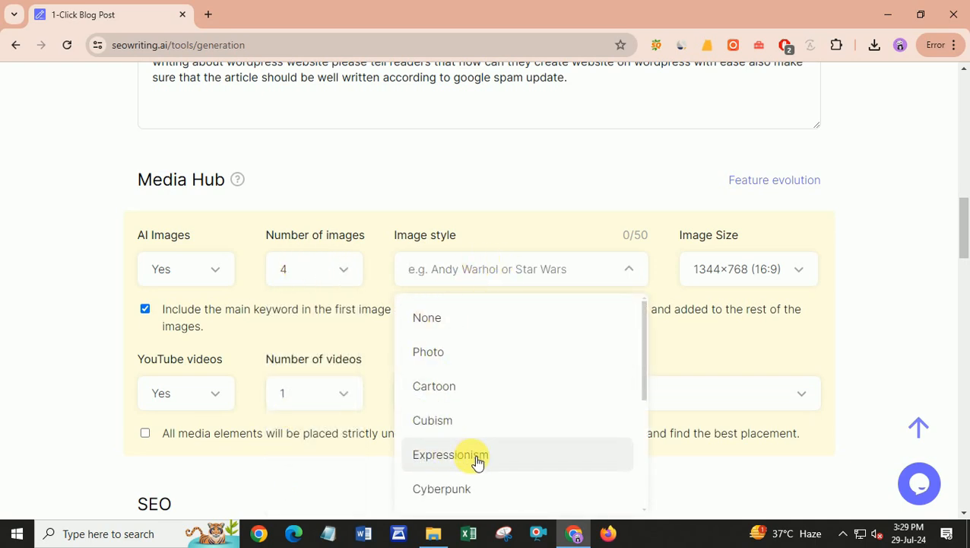
# Set the image style to Photo and check the available image sizes, keeping 1344×768 (16:9)
pyautogui.click(439, 363)
pyautogui.click(749, 272)
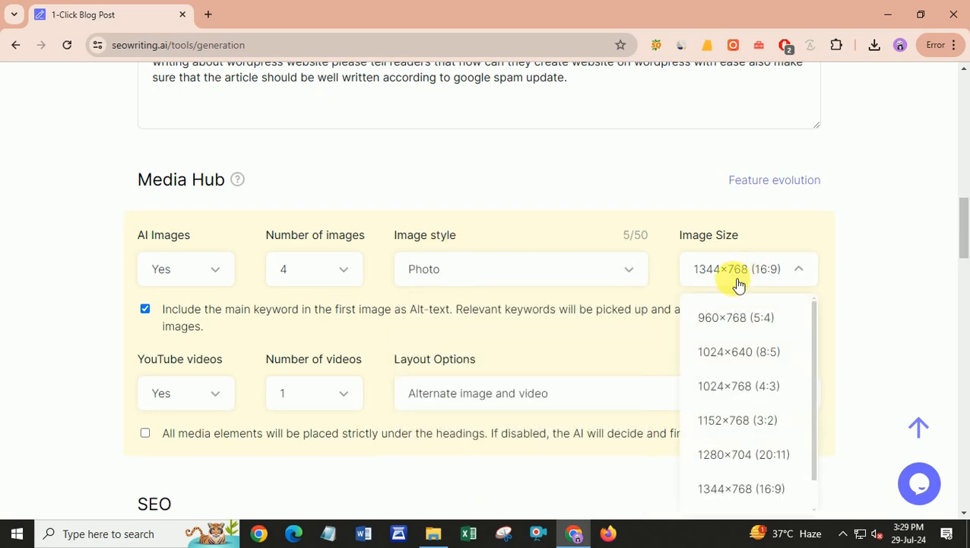
pyautogui.click(882, 310)
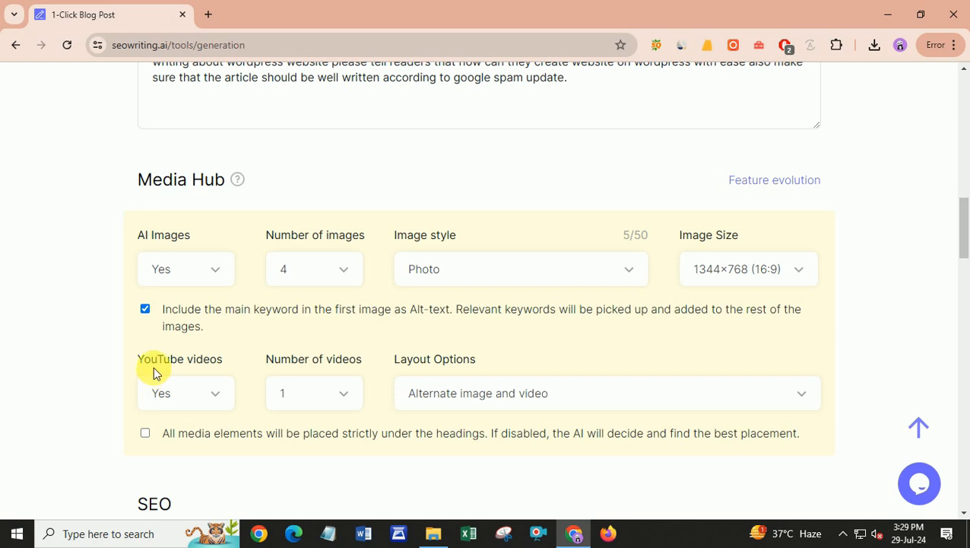
# Choose Yes for YouTube videos, set the number of videos to 4, and keep the Alternate image and video layout
pyautogui.click(213, 396)
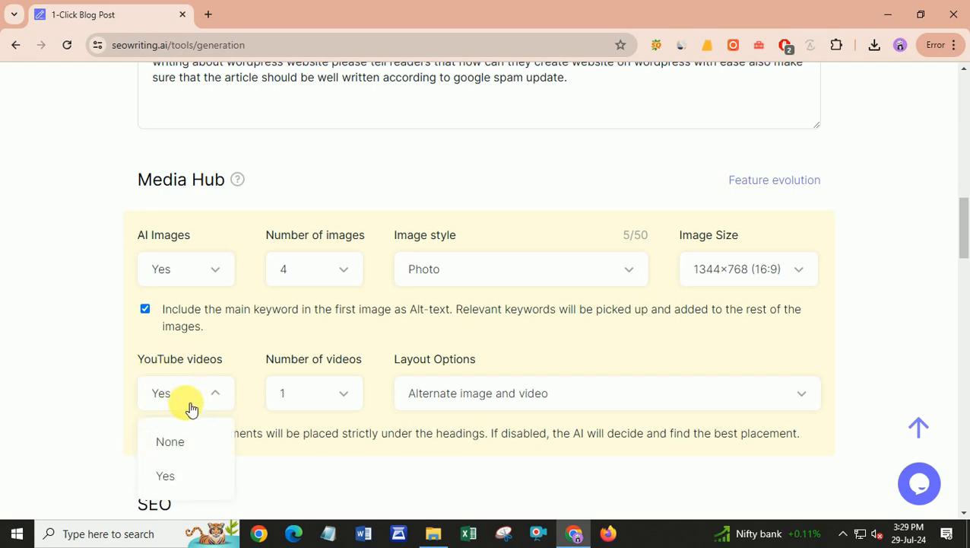
pyautogui.click(164, 474)
pyautogui.click(331, 397)
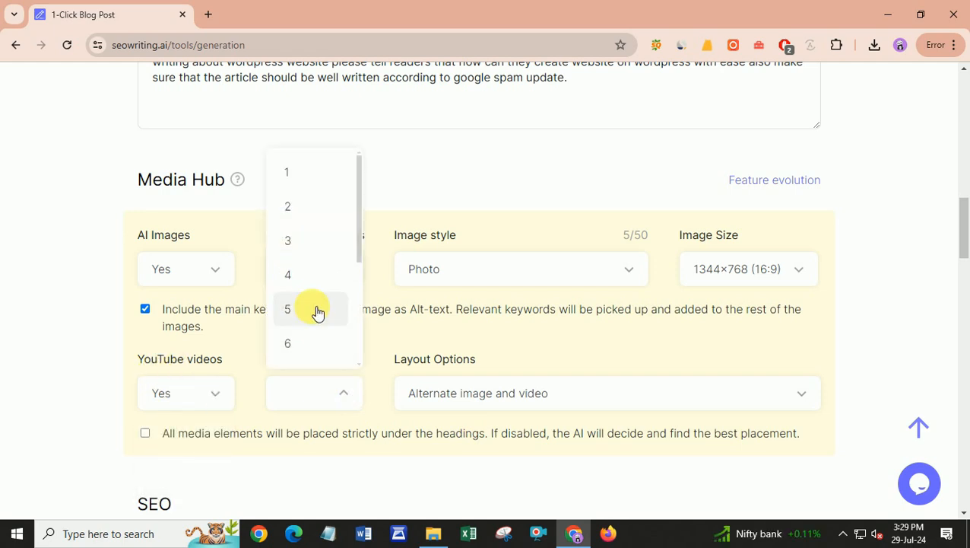
pyautogui.click(298, 281)
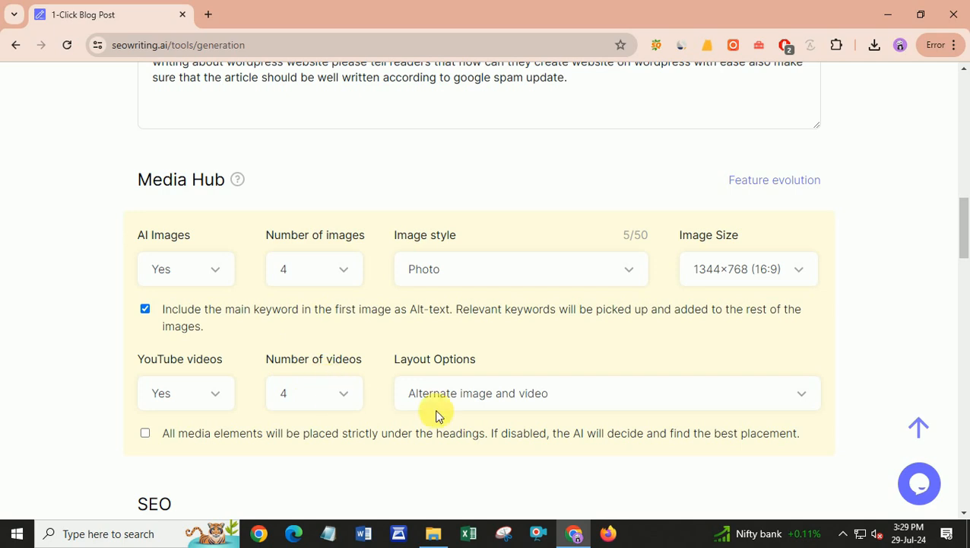
pyautogui.click(514, 392)
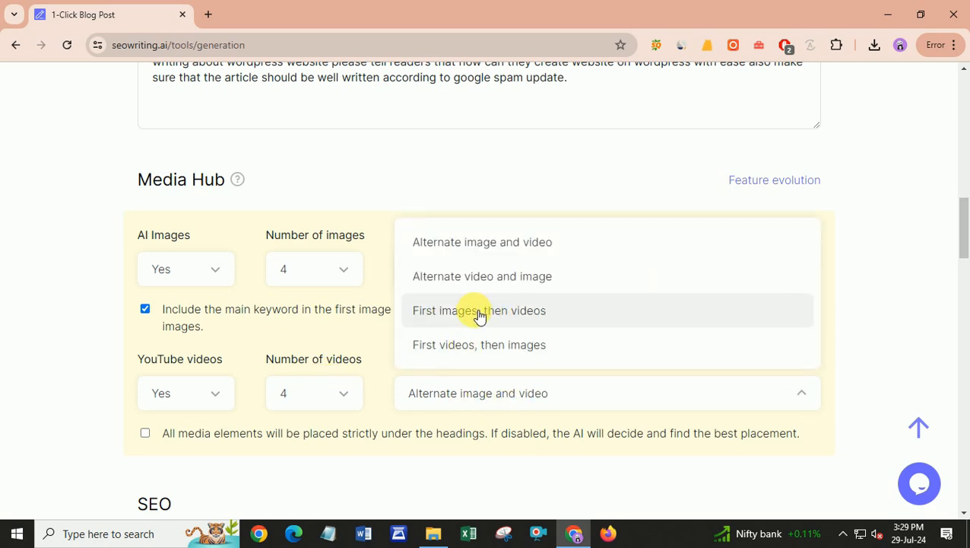
pyautogui.click(472, 394)
# Generate NLP keywords to include in the text in the SEO section
pyautogui.scroll(-2, 482, 365)
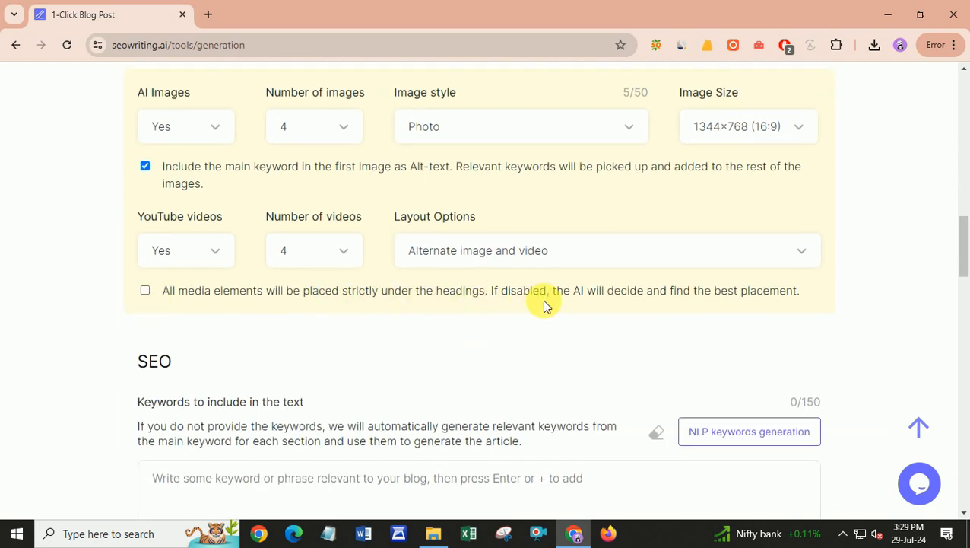
pyautogui.scroll(-2, 329, 340)
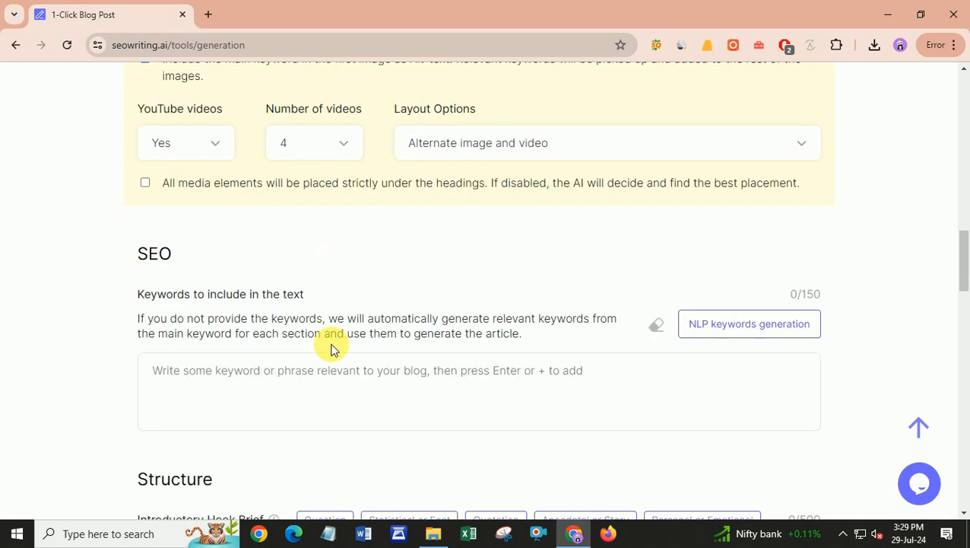
pyautogui.moveTo(137, 218); pyautogui.dragTo(180, 221)
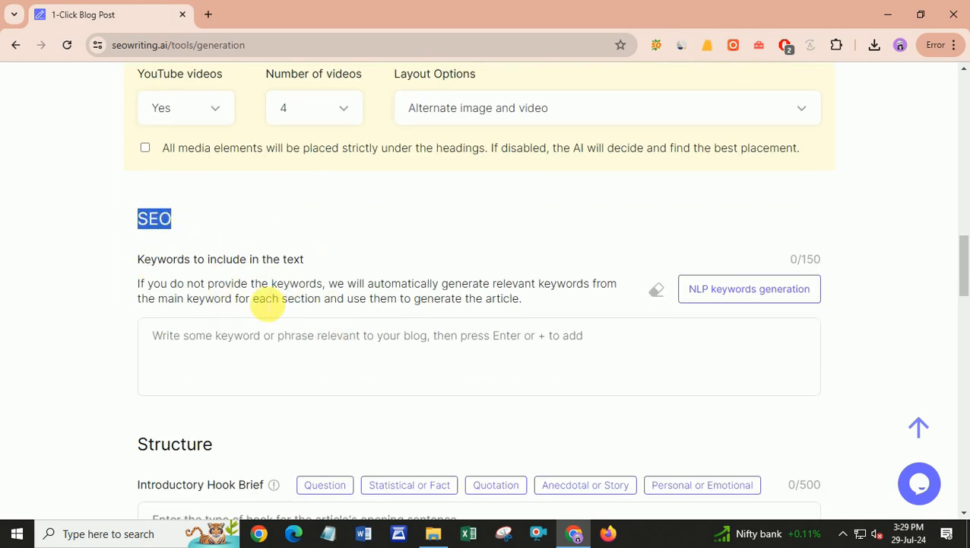
pyautogui.click(307, 296)
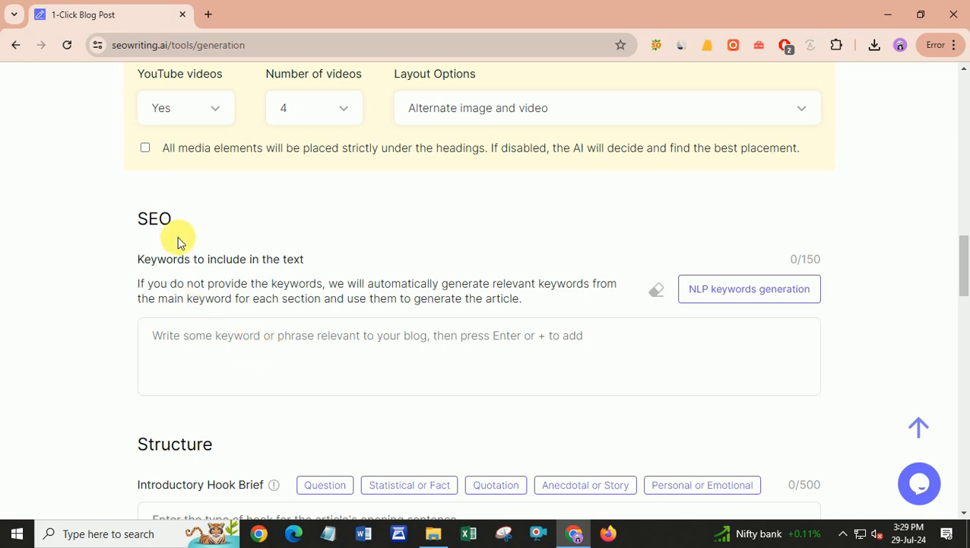
pyautogui.click(732, 296)
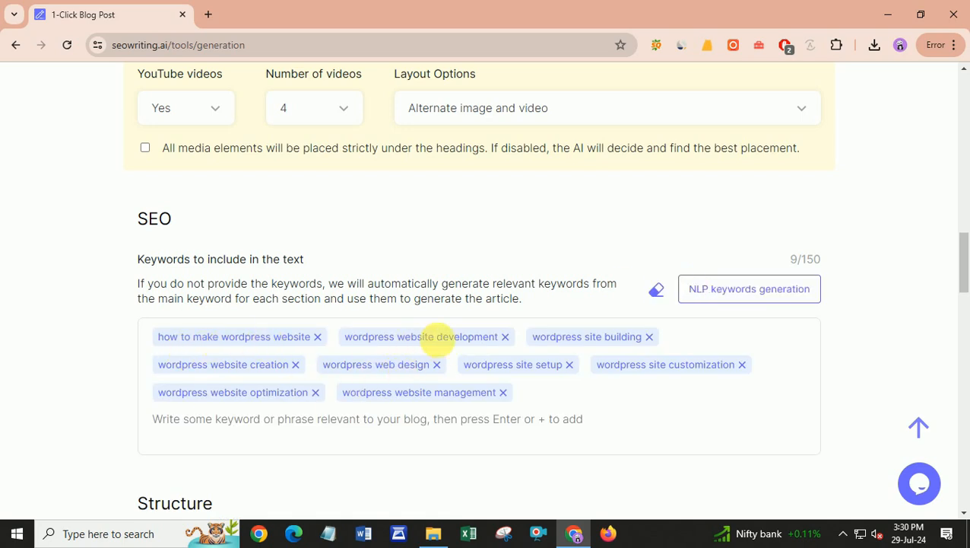
# Fill the Introductory Hook Brief in the Structure section with the Statistical or Fact preset
pyautogui.scroll(-1, 637, 358)
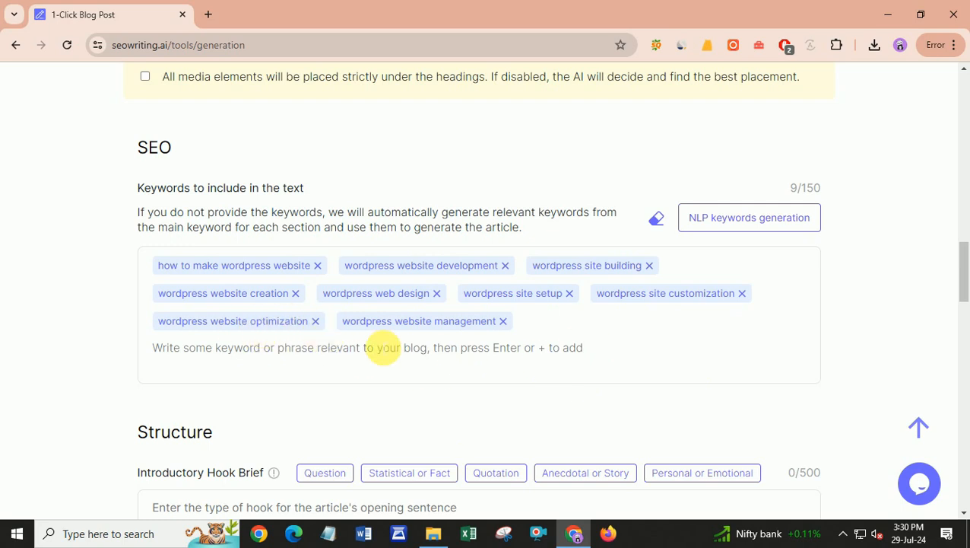
pyautogui.scroll(-1, 392, 354)
pyautogui.scroll(-2, 274, 331)
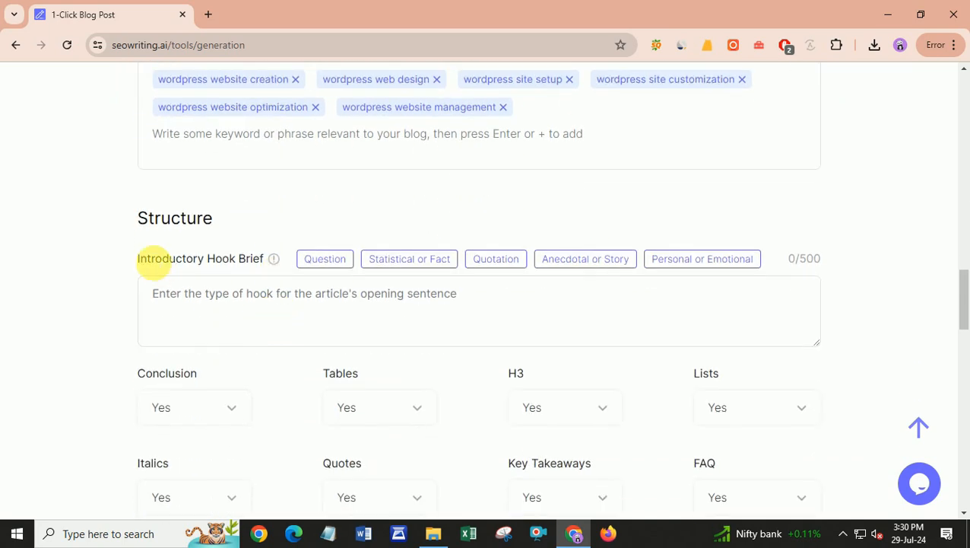
pyautogui.moveTo(154, 262); pyautogui.dragTo(322, 275)
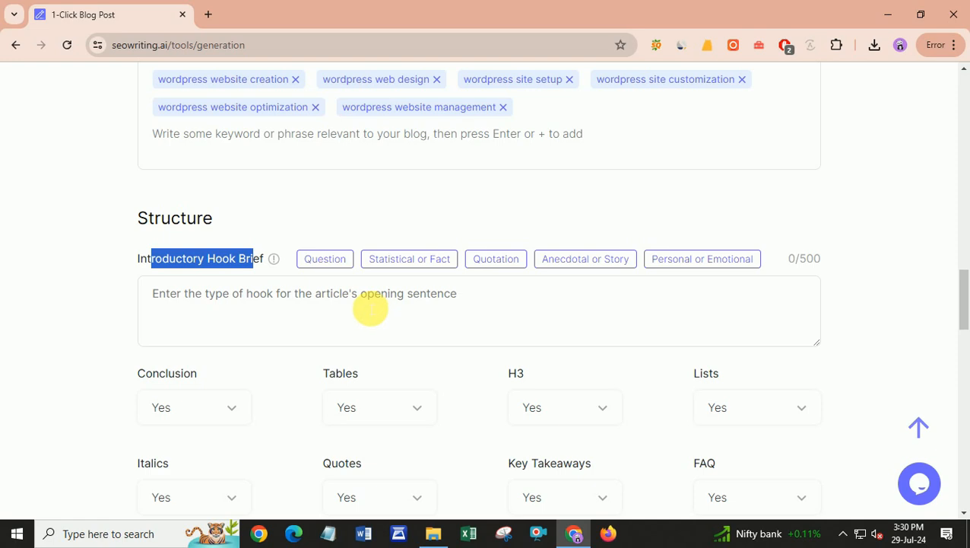
pyautogui.click(399, 310)
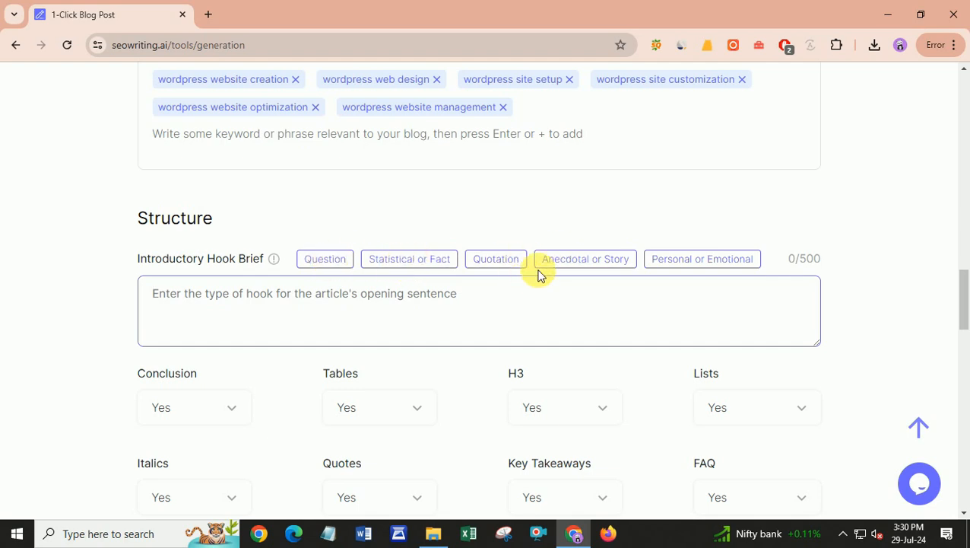
pyautogui.click(418, 264)
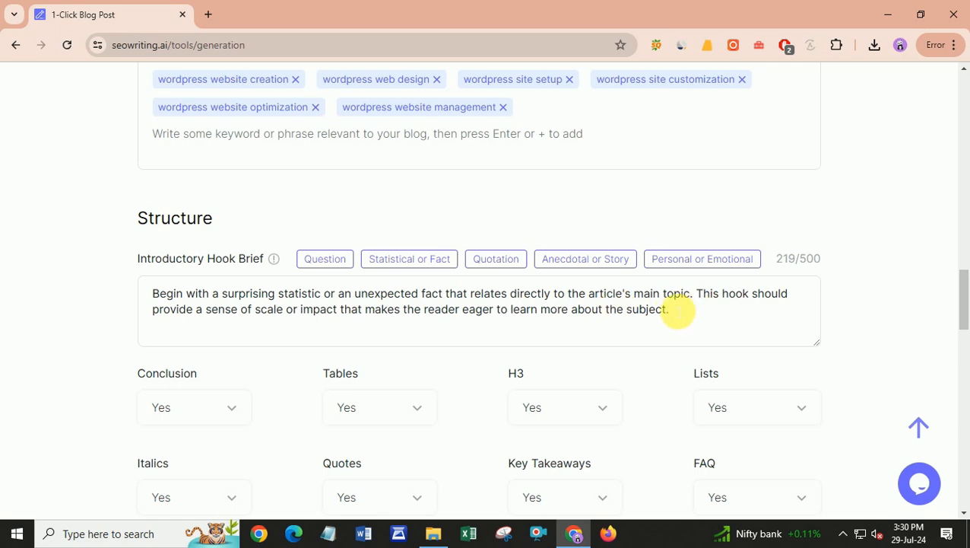
# Choose Yes for Conclusion and Tables in the Structure section and review the other structure elements, leaving them on Yes
pyautogui.scroll(-2, 685, 308)
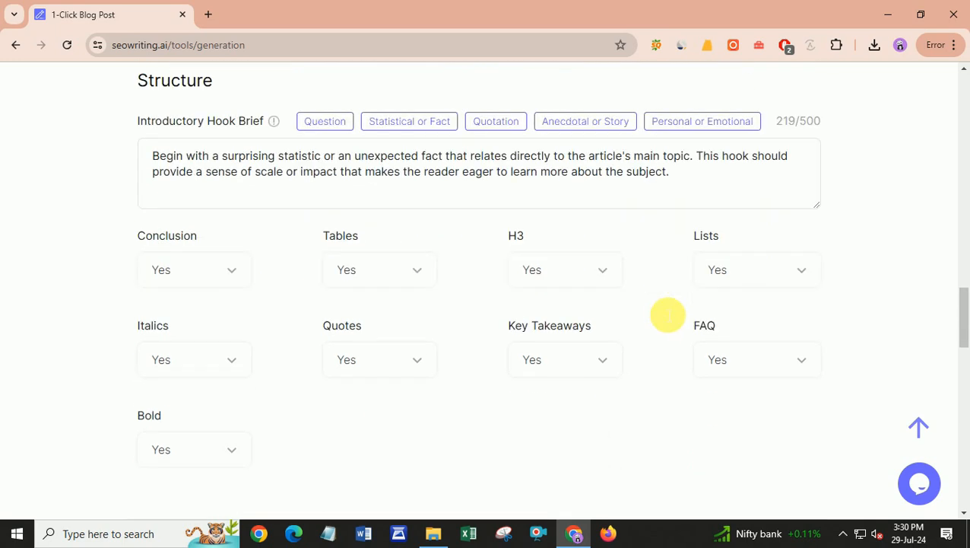
pyautogui.click(217, 267)
pyautogui.click(184, 347)
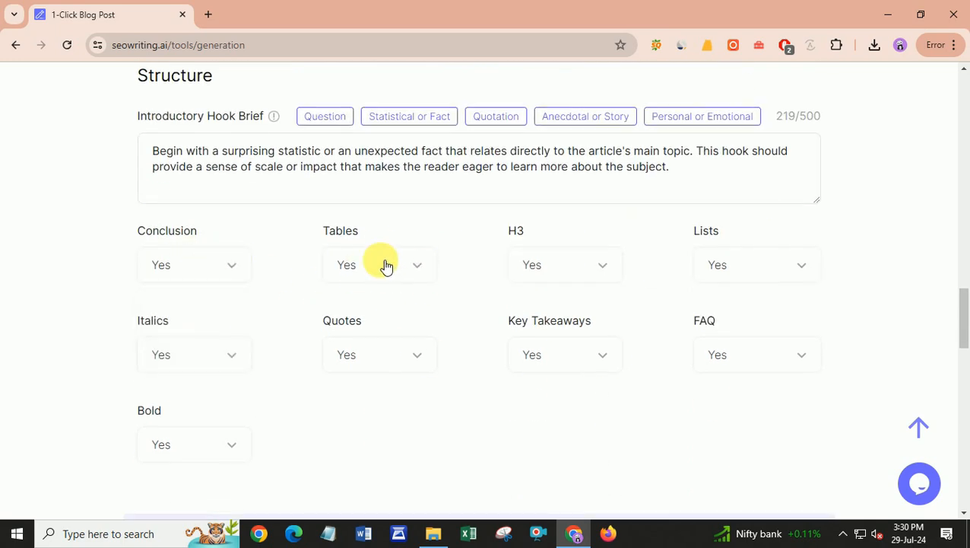
pyautogui.click(360, 348)
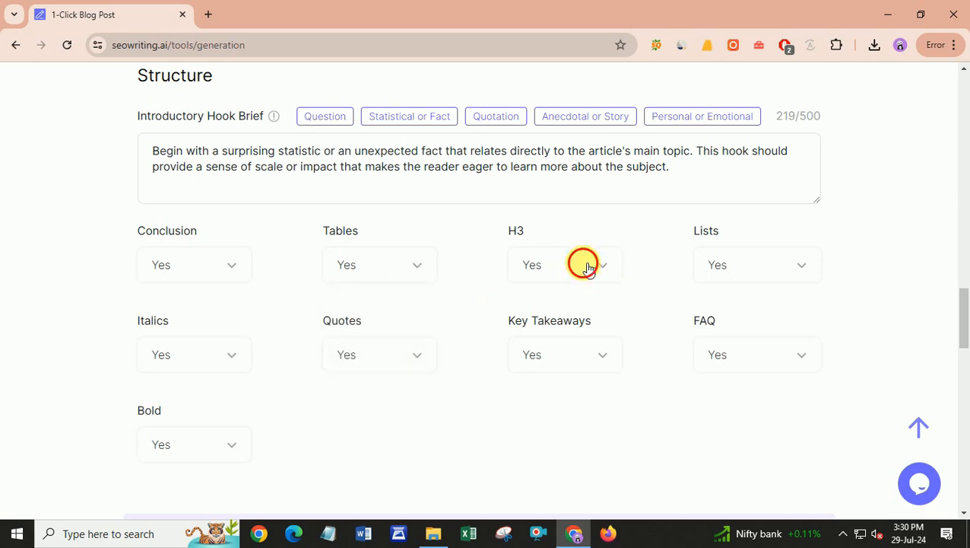
pyautogui.click(591, 269)
pyautogui.click(615, 219)
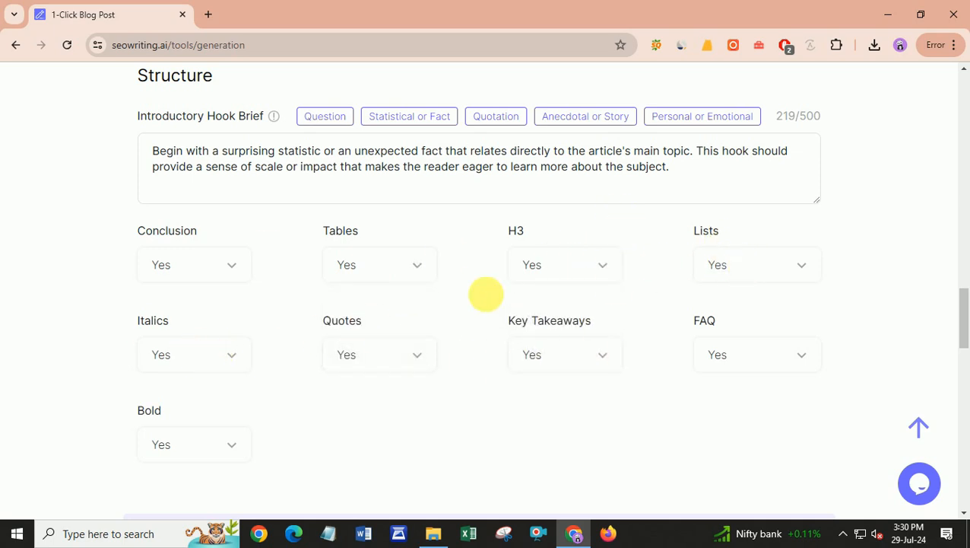
pyautogui.moveTo(93, 249); pyautogui.dragTo(332, 442)
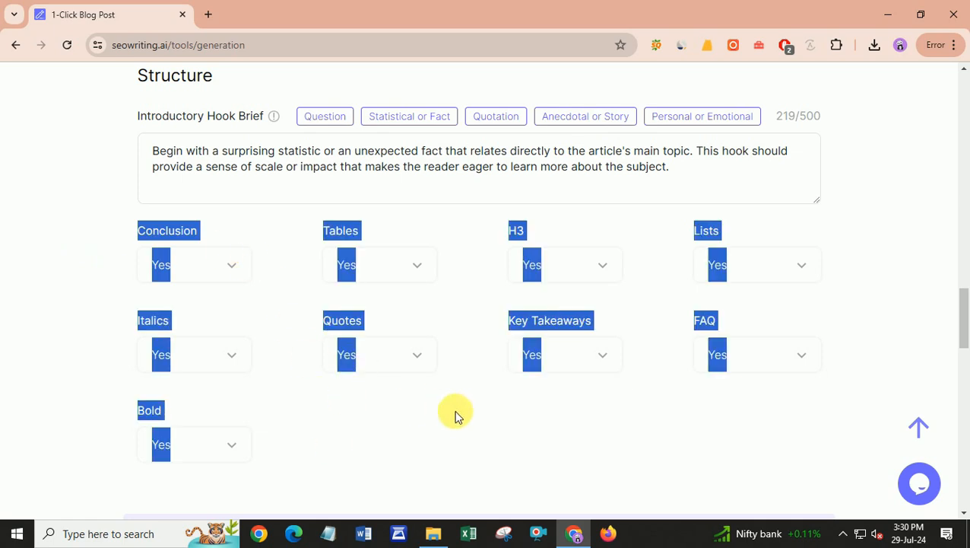
pyautogui.click(287, 355)
# Check the WordPress site choices for Internal Linking and leave the site set to None
pyautogui.scroll(-2, 414, 386)
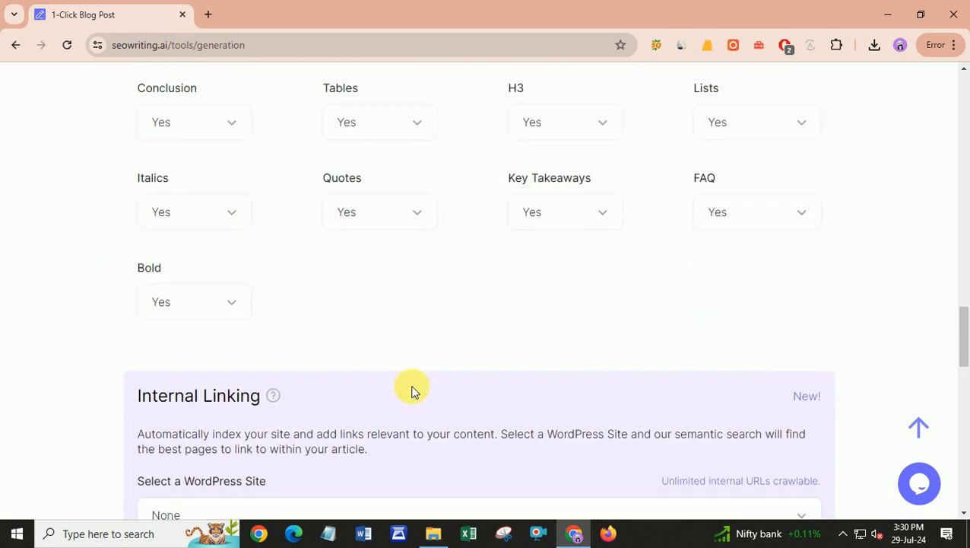
pyautogui.scroll(-2, 328, 344)
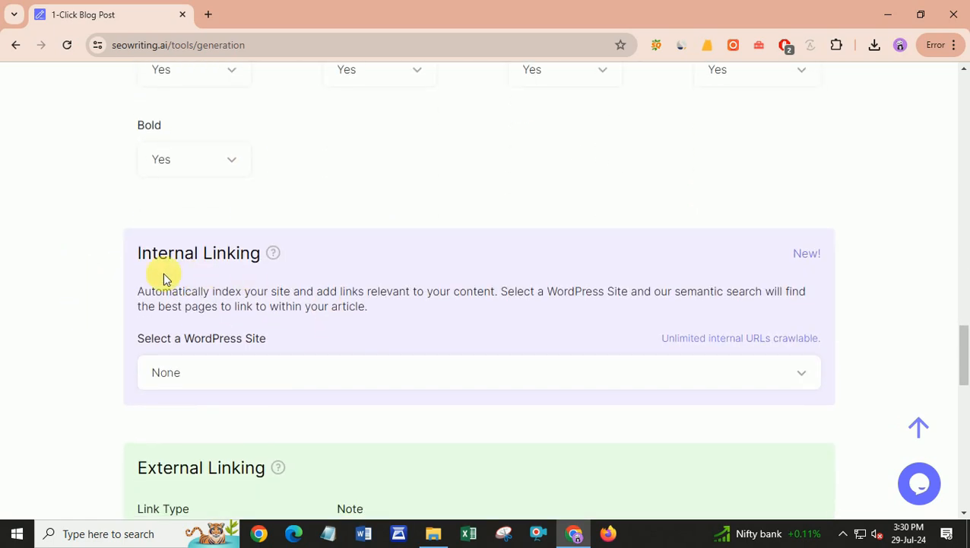
pyautogui.click(245, 374)
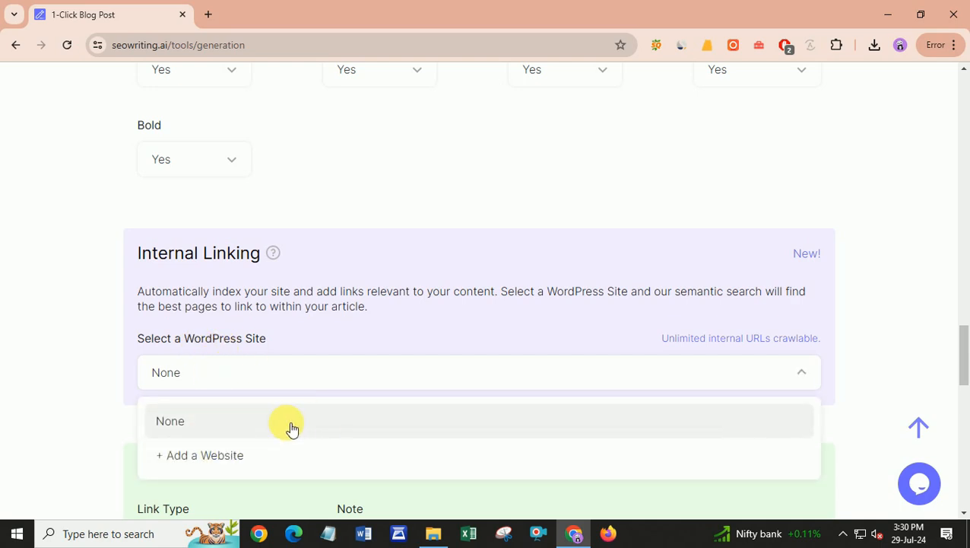
pyautogui.click(367, 331)
pyautogui.scroll(-2, 335, 323)
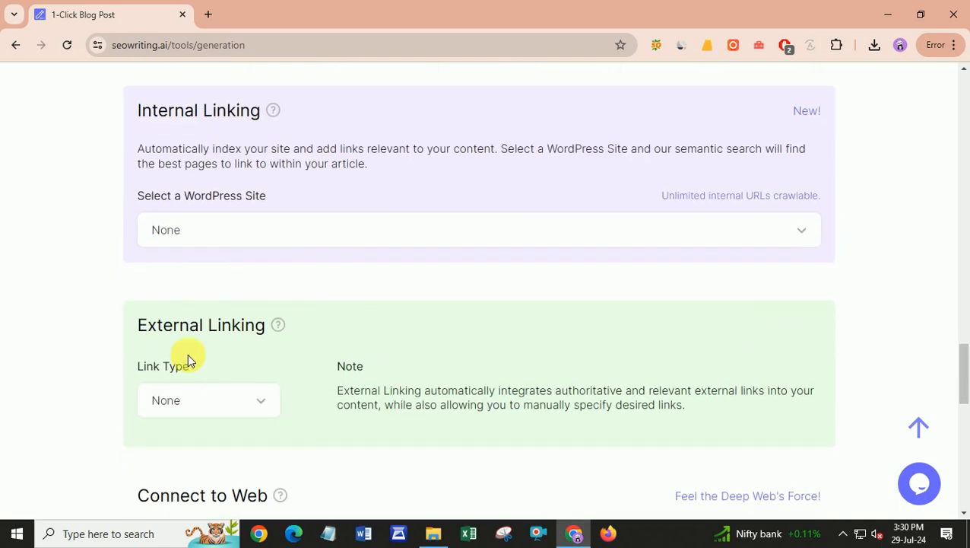
# Set the External Linking type to Automatic, keeping 1-2 links, Evenly Throughout placement, Contextual Enrichment on Yes and Nofollow attributes
pyautogui.click(224, 402)
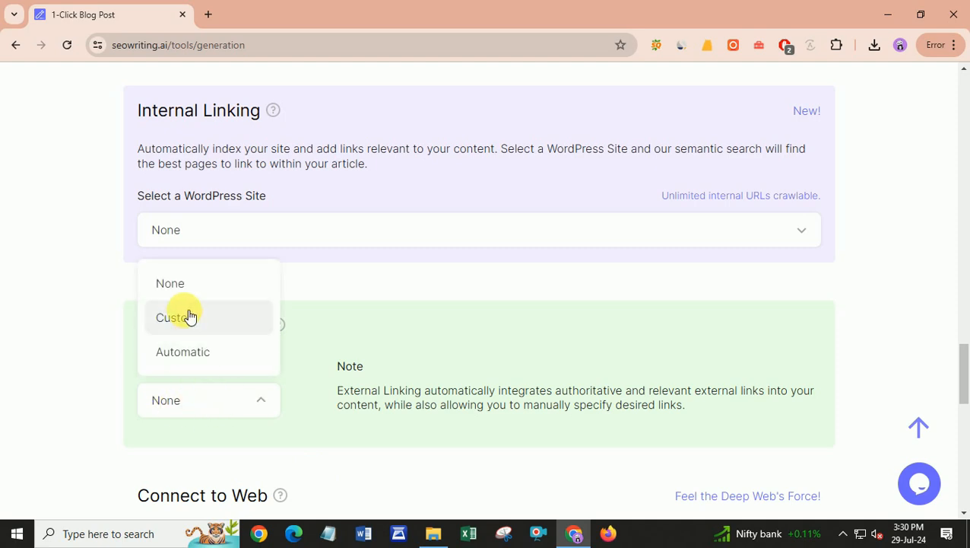
pyautogui.click(186, 352)
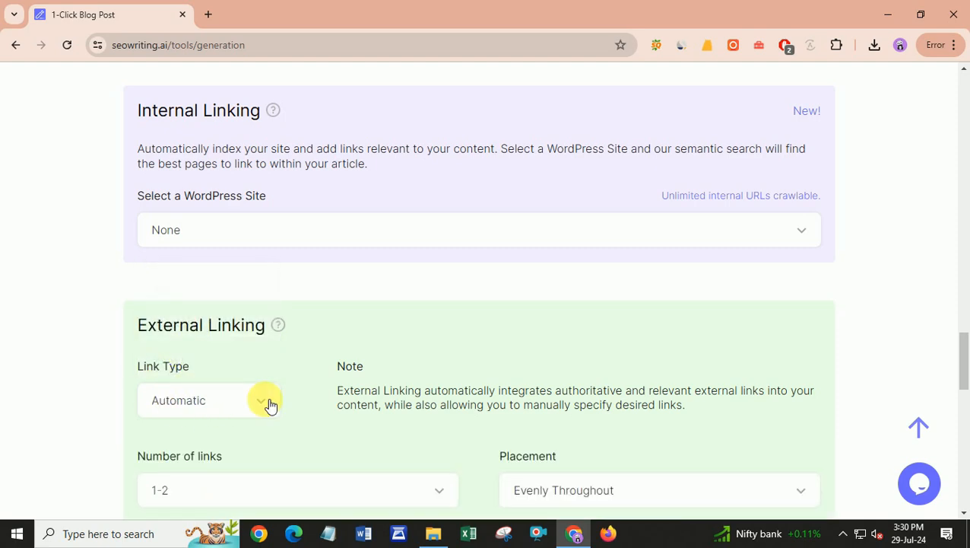
pyautogui.scroll(-1, 329, 430)
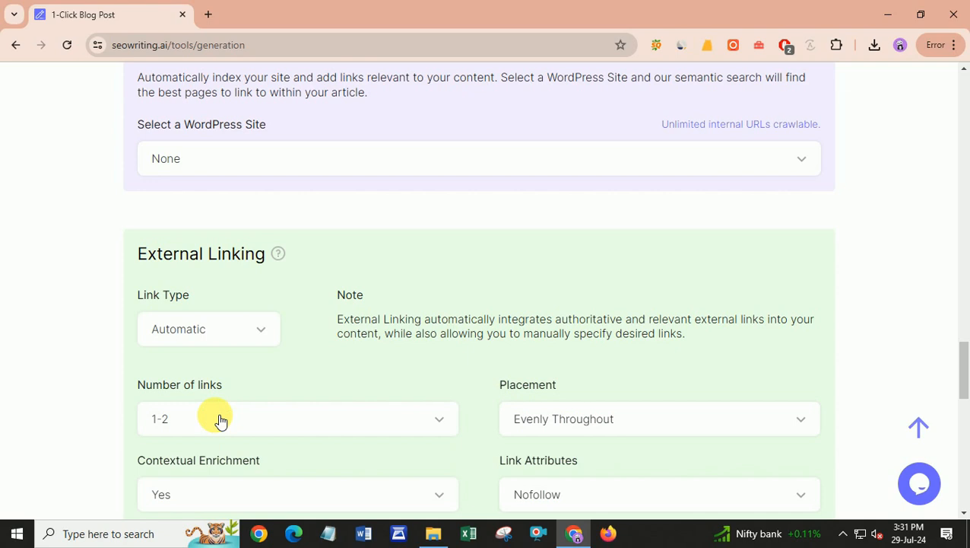
pyautogui.click(219, 419)
pyautogui.click(534, 355)
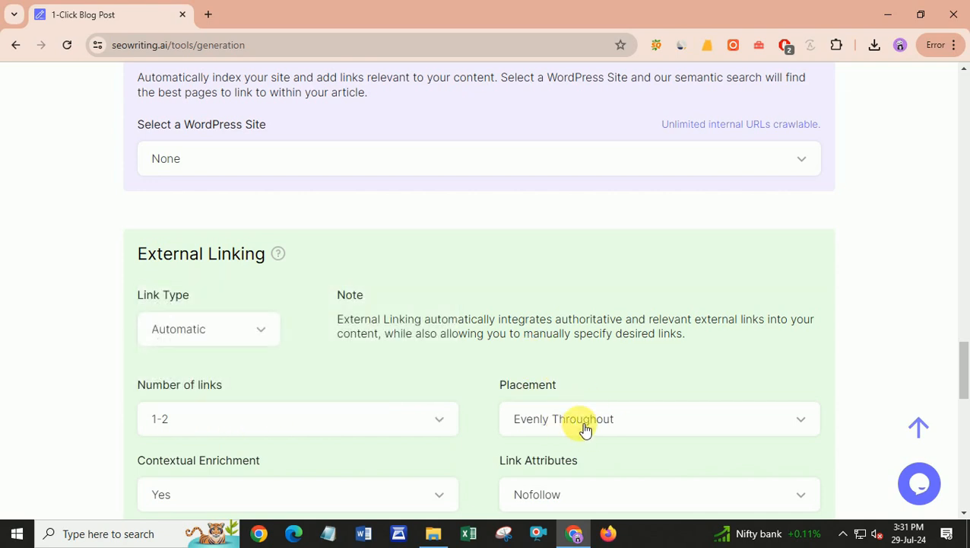
pyautogui.scroll(-2, 576, 430)
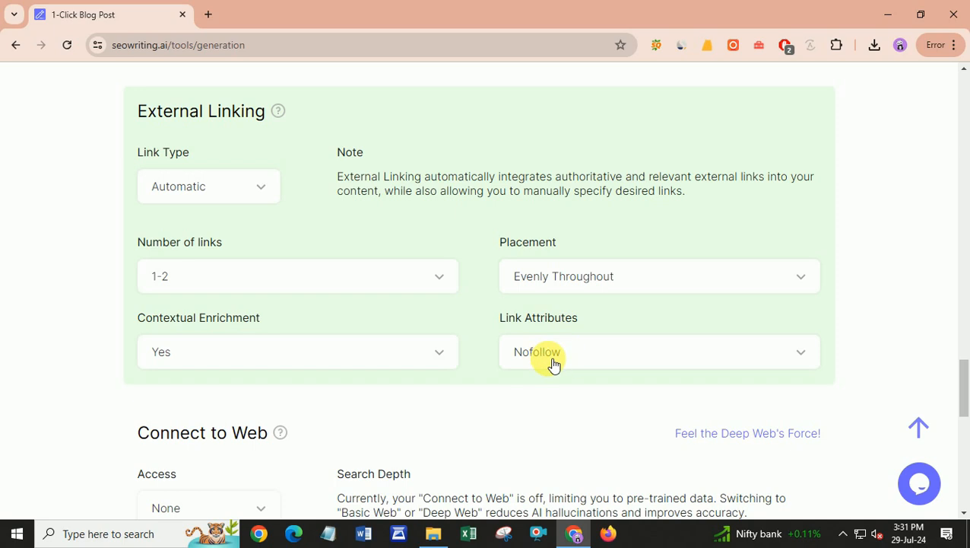
# Set the Connect to Web access to Deep Web and read its Search Depth description
pyautogui.scroll(-2, 456, 376)
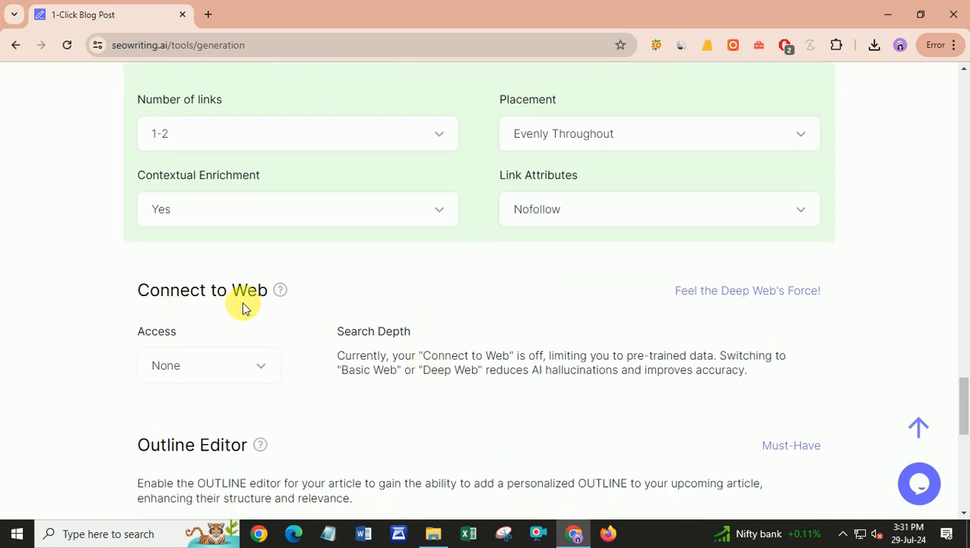
pyautogui.click(228, 372)
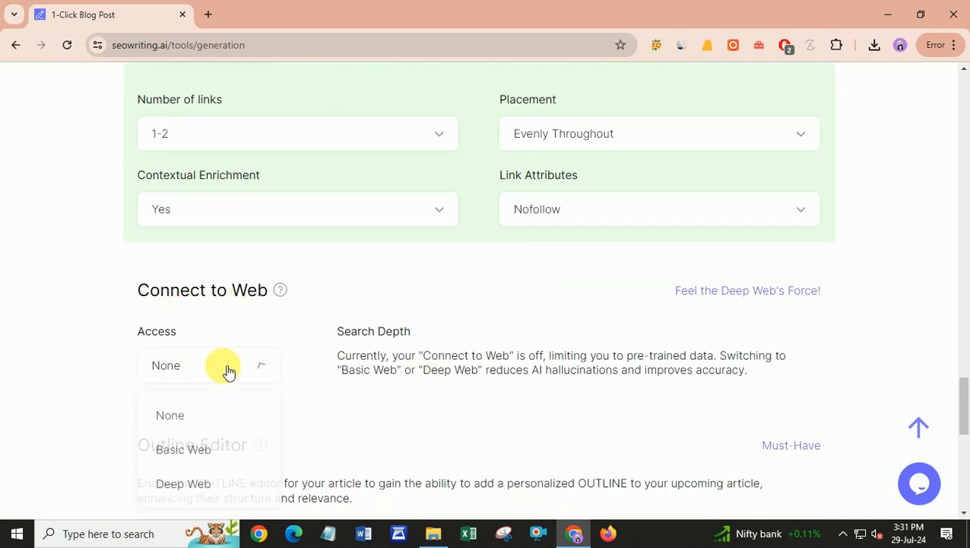
pyautogui.click(188, 484)
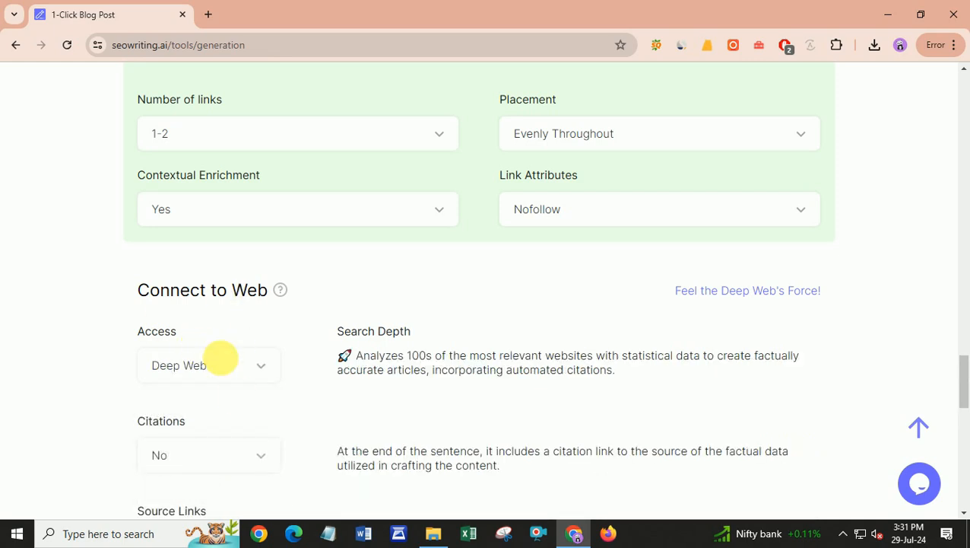
pyautogui.moveTo(346, 333); pyautogui.dragTo(495, 382)
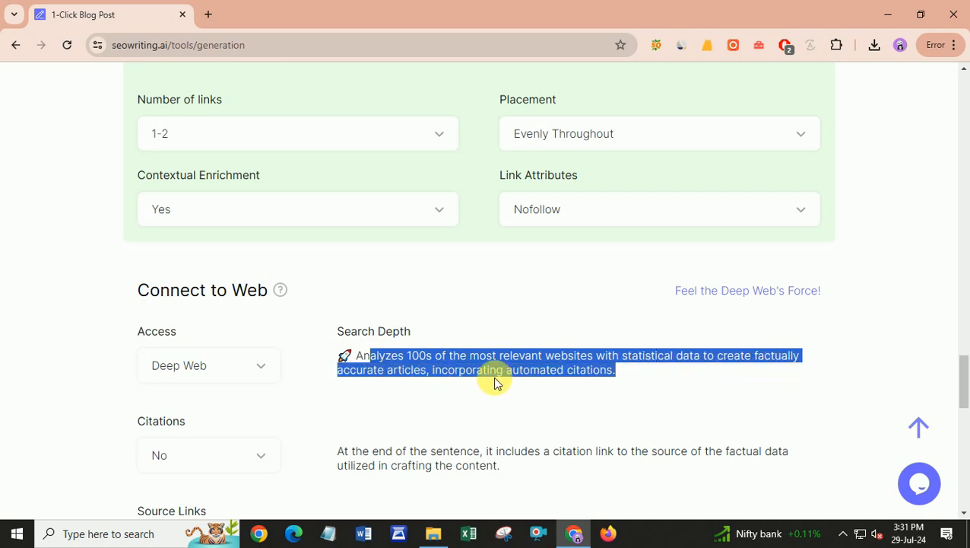
pyautogui.click(508, 375)
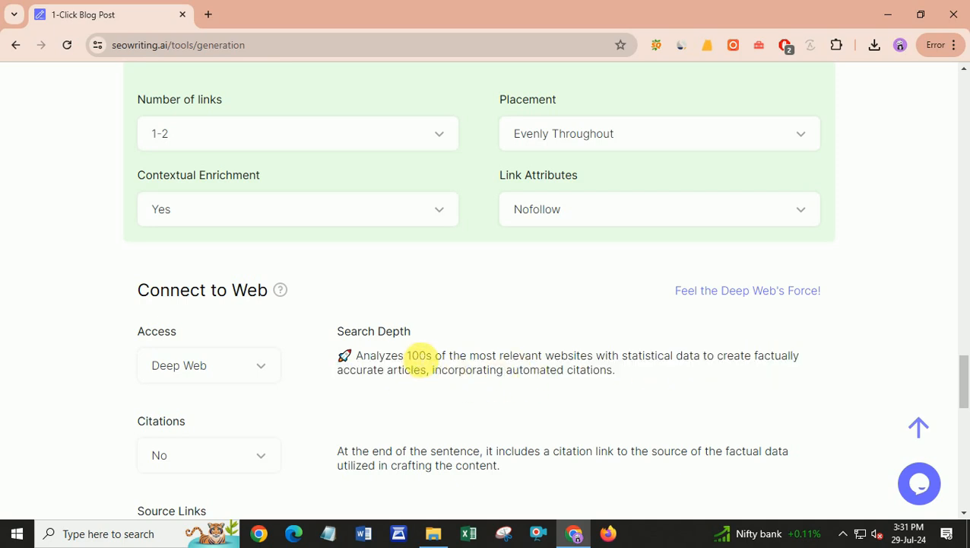
pyautogui.moveTo(411, 355); pyautogui.dragTo(443, 356)
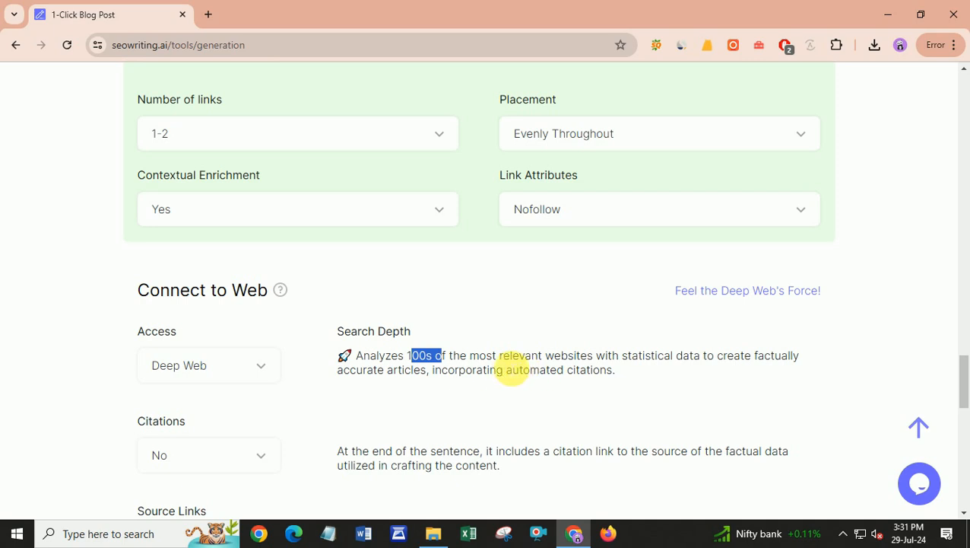
pyautogui.click(485, 378)
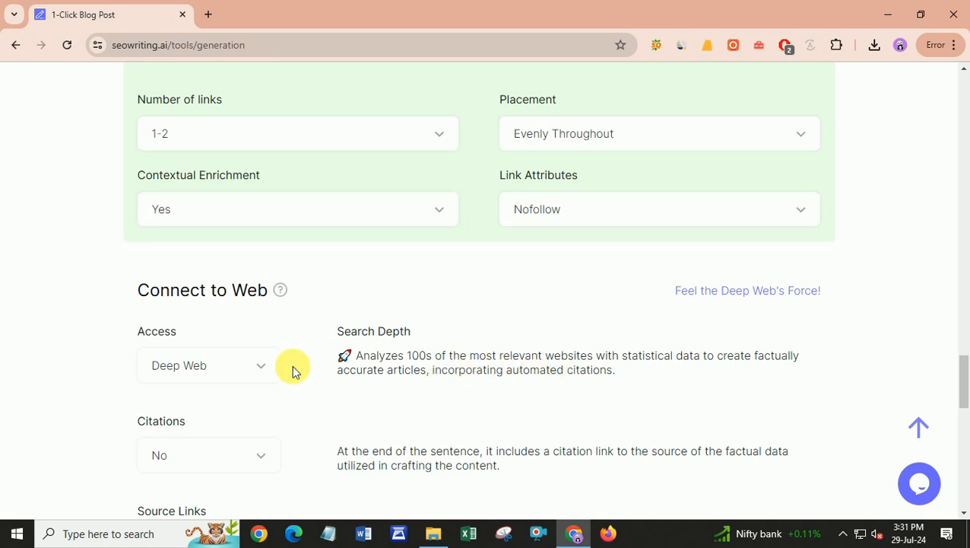
# Leave Citations on No and set the Source Links format to Link Name - URL
pyautogui.click(236, 454)
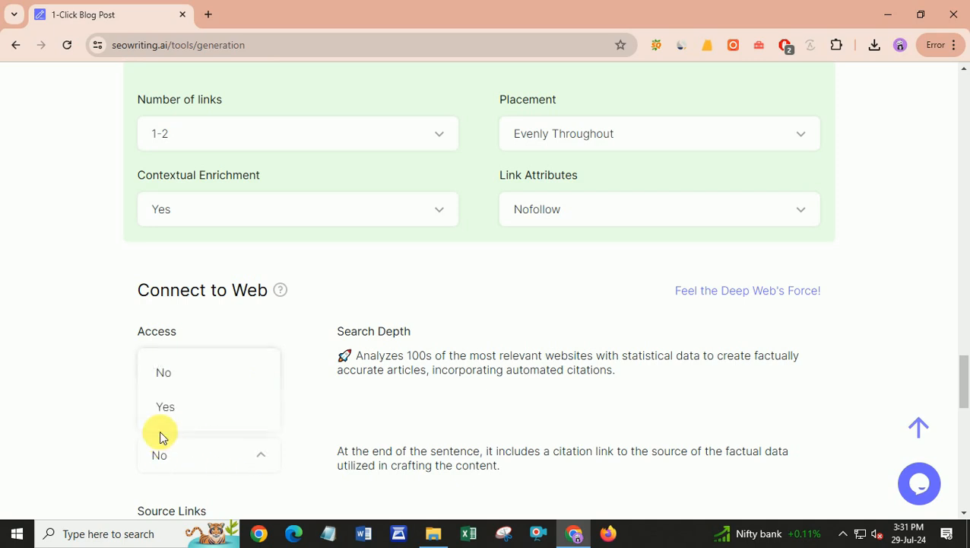
pyautogui.click(341, 434)
pyautogui.scroll(-2, 341, 434)
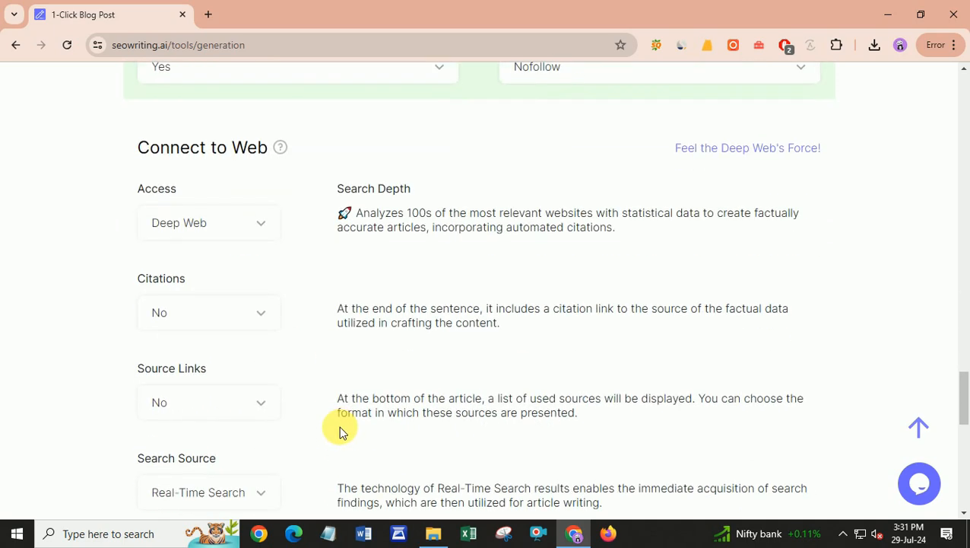
pyautogui.click(261, 407)
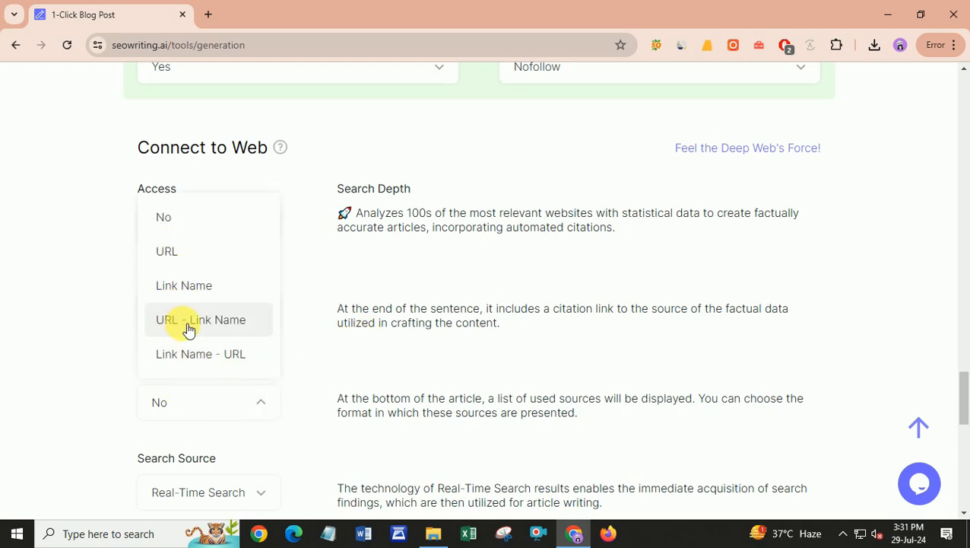
pyautogui.click(209, 356)
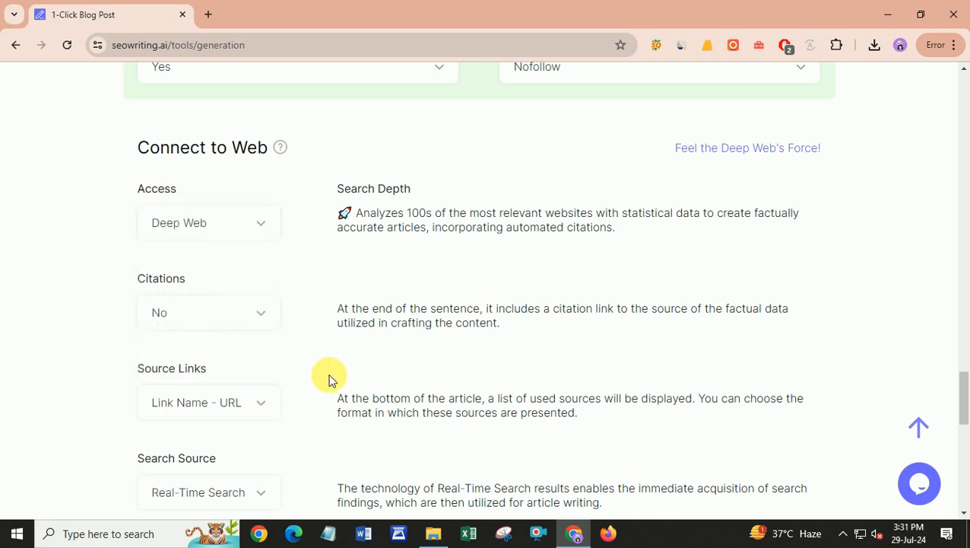
# Compare the Real-Time Search and Real-Time News descriptions under Search Source, ending on Real-Time Search
pyautogui.scroll(-2, 316, 411)
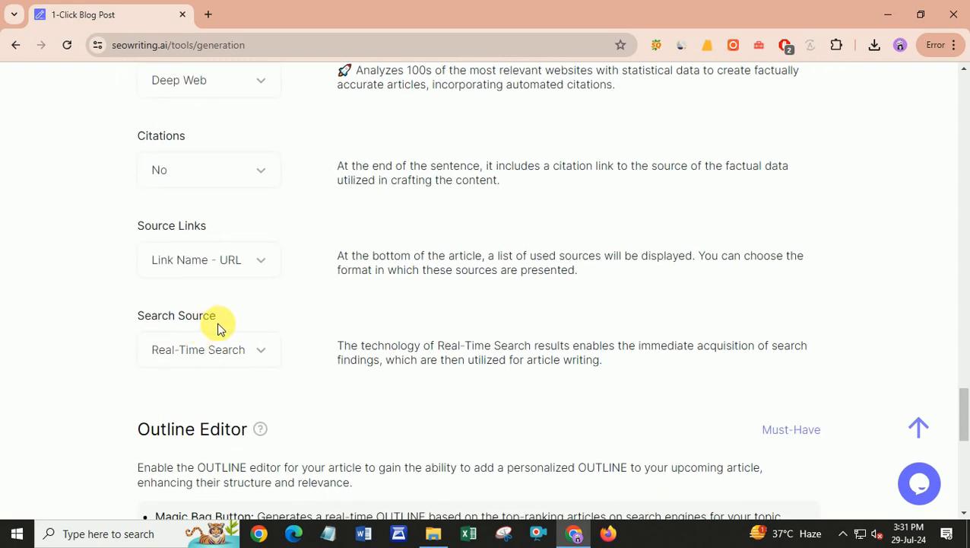
pyautogui.click(262, 353)
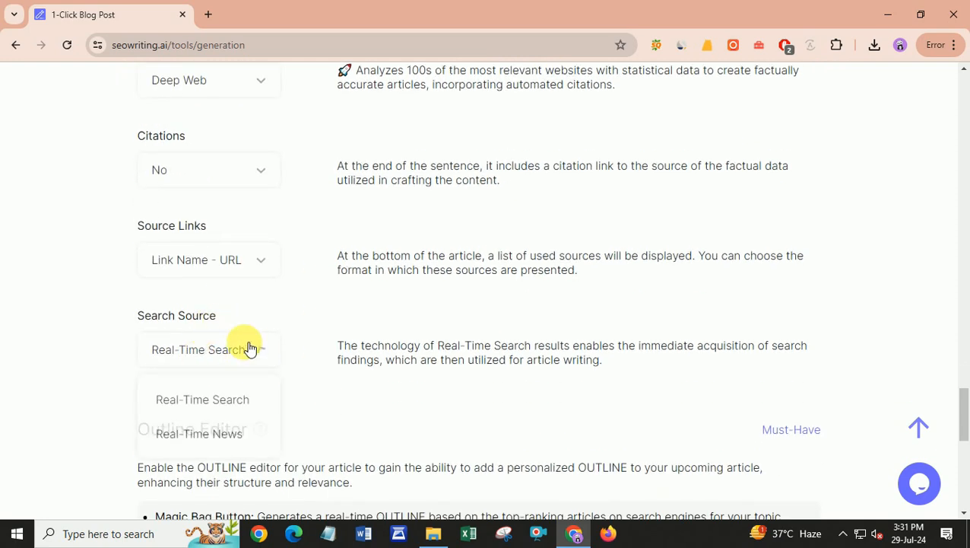
pyautogui.click(223, 408)
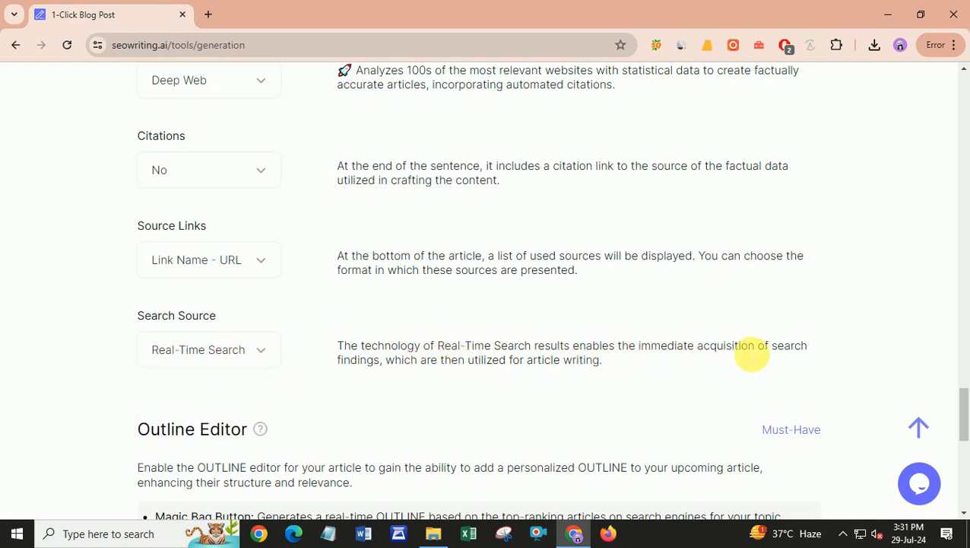
pyautogui.click(192, 352)
pyautogui.click(214, 431)
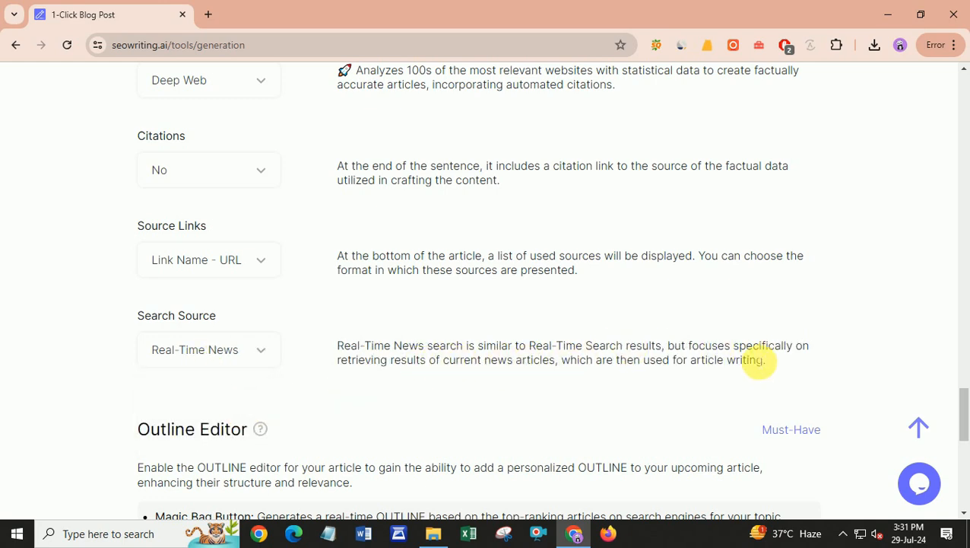
pyautogui.click(210, 349)
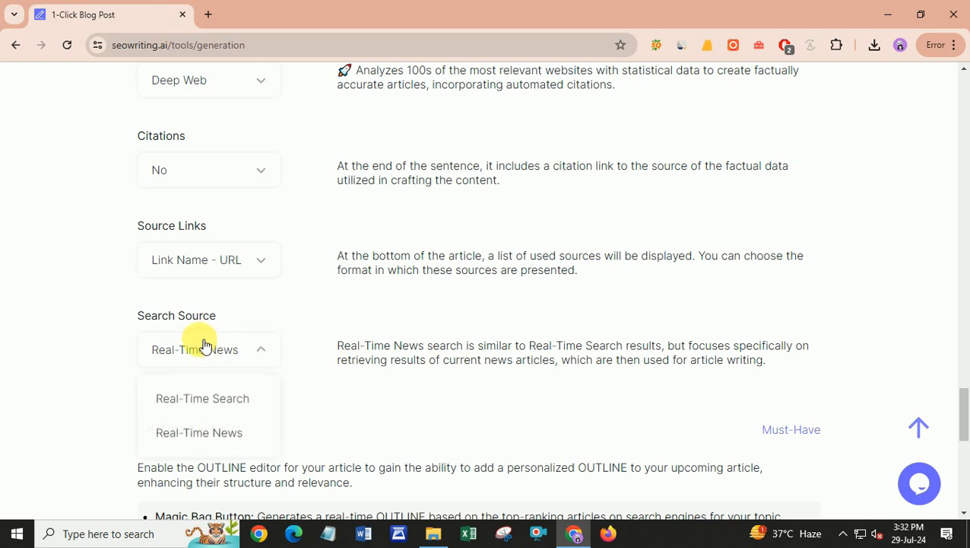
pyautogui.click(224, 408)
# Review the Outline Editor features and enable the Outline editor for the article
pyautogui.scroll(-3, 338, 378)
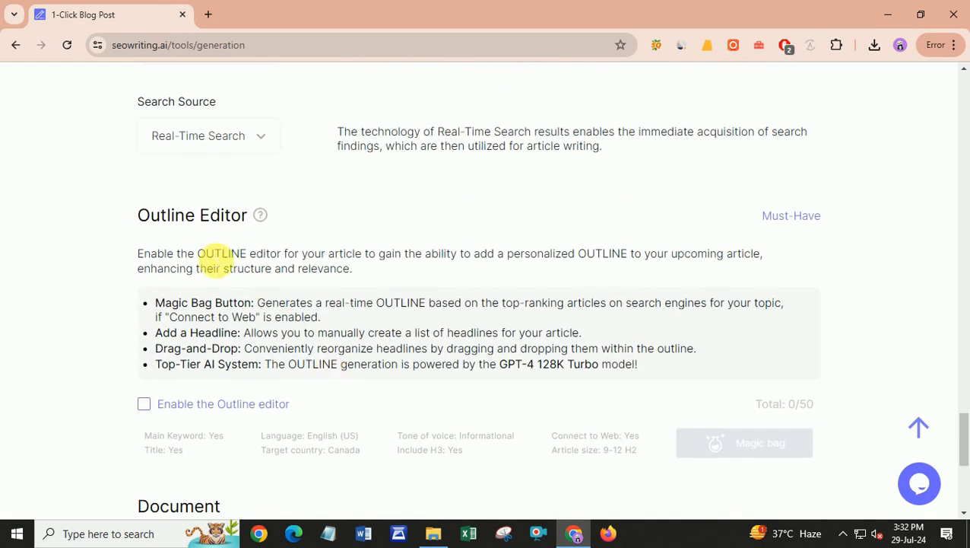
pyautogui.scroll(-2, 254, 338)
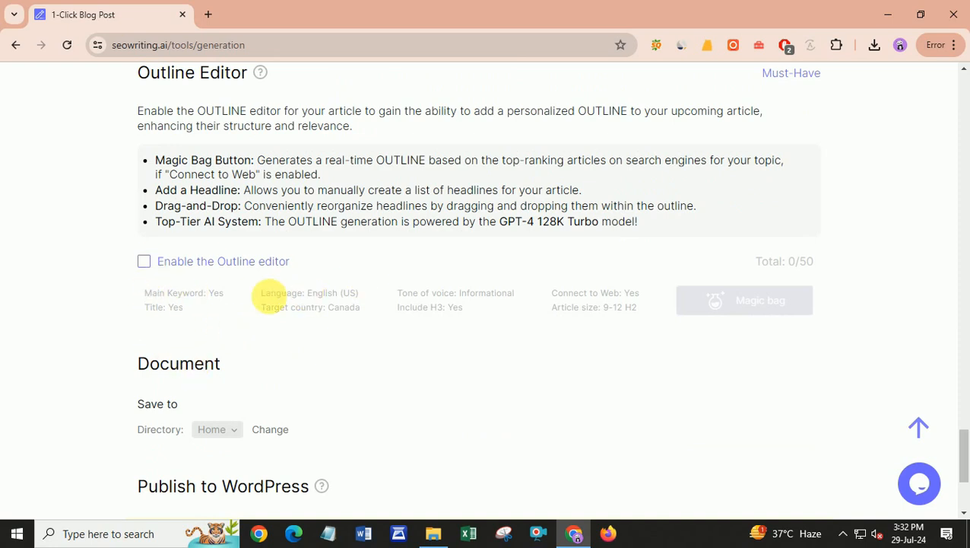
pyautogui.click(147, 262)
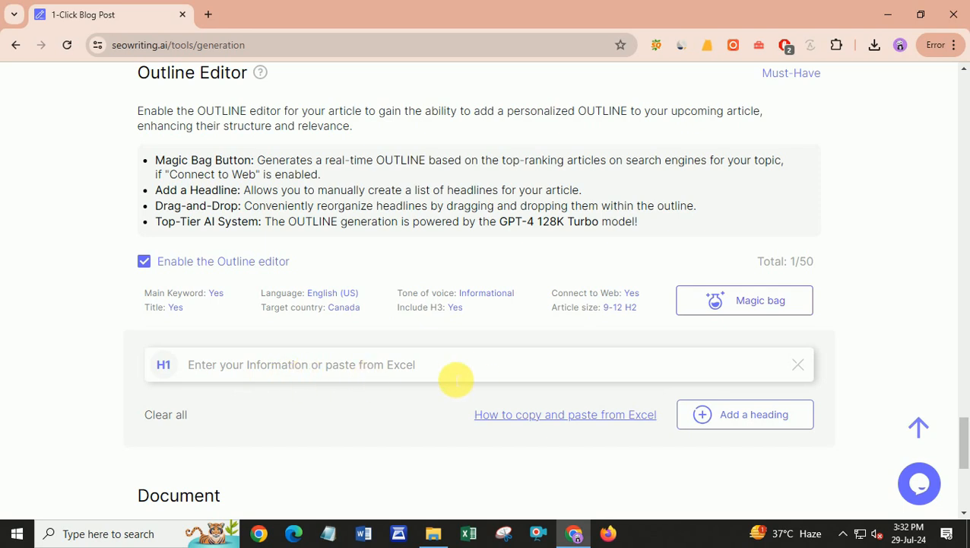
# Try to set Publication to Yes under Publish to WordPress, and cancel the WordPress integration dialog
pyautogui.scroll(-5, 404, 368)
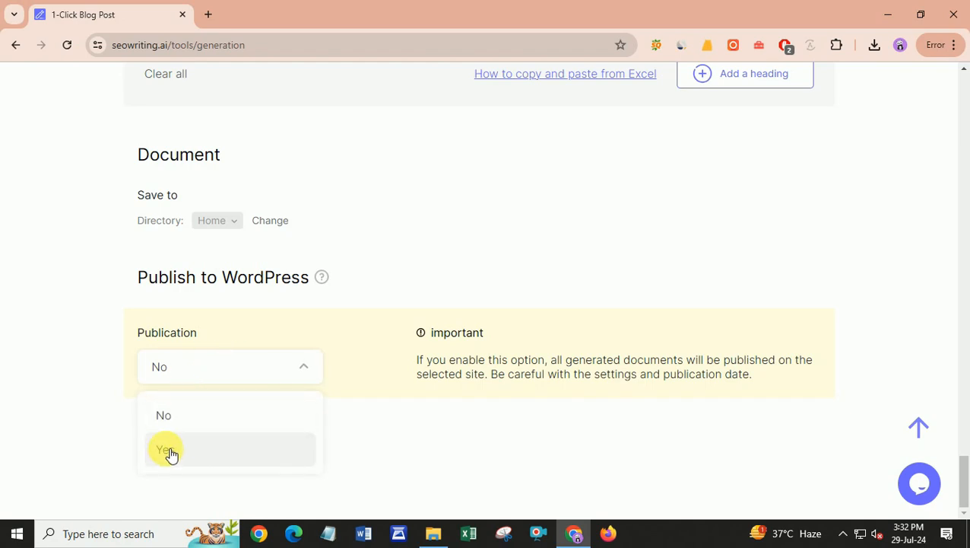
pyautogui.click(168, 451)
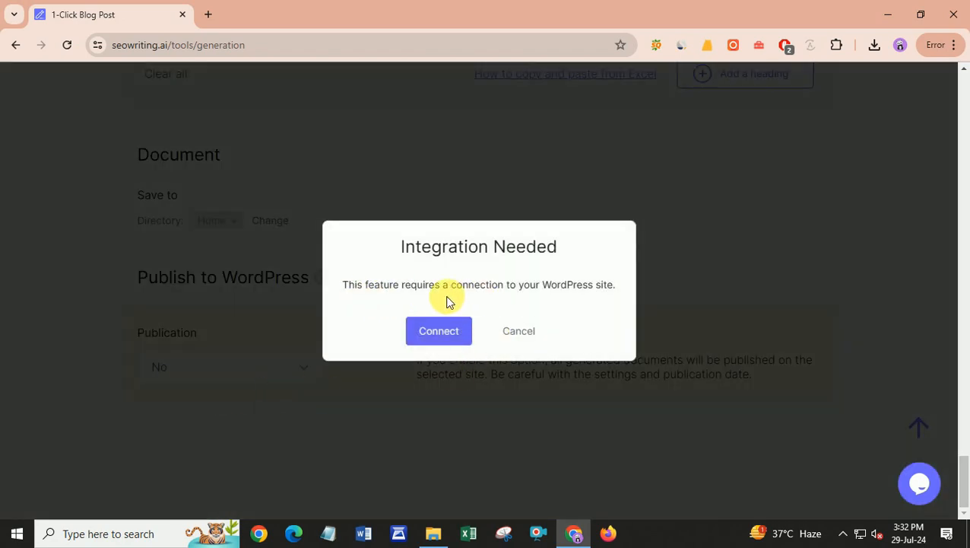
pyautogui.click(520, 332)
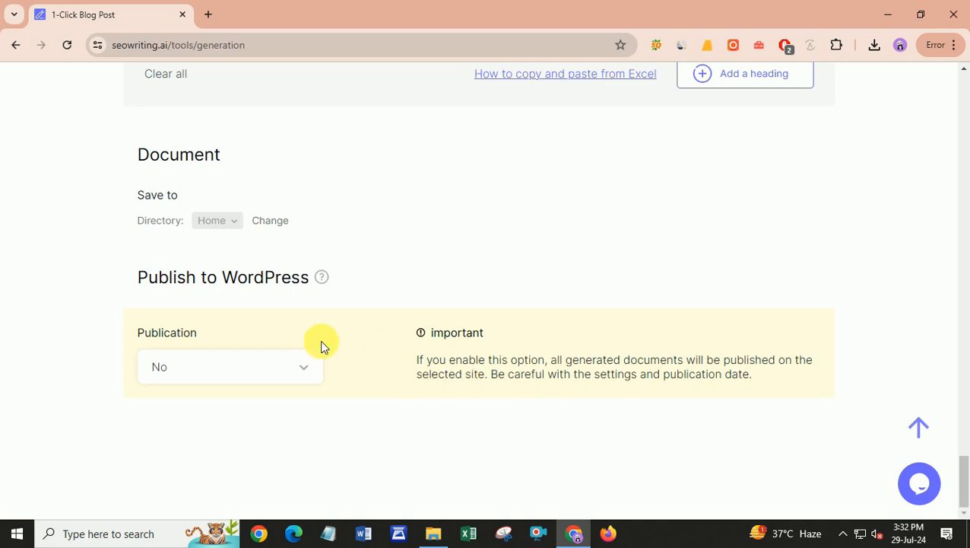
# Open the ftthoughts.site WordPress dashboard in a new browser tab and search the available plugins for "seowriting"
pyautogui.click(208, 13)
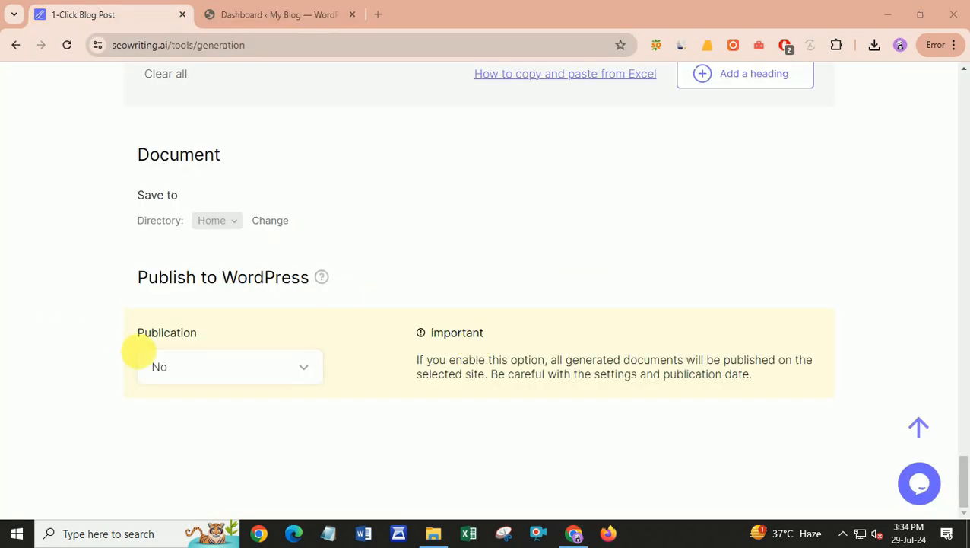
pyautogui.click(319, 8)
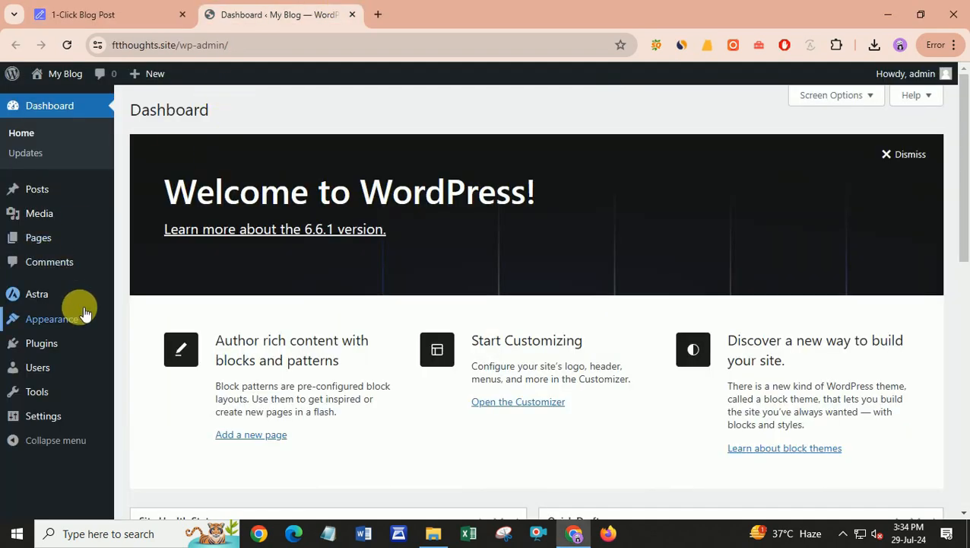
pyautogui.moveTo(67, 343)
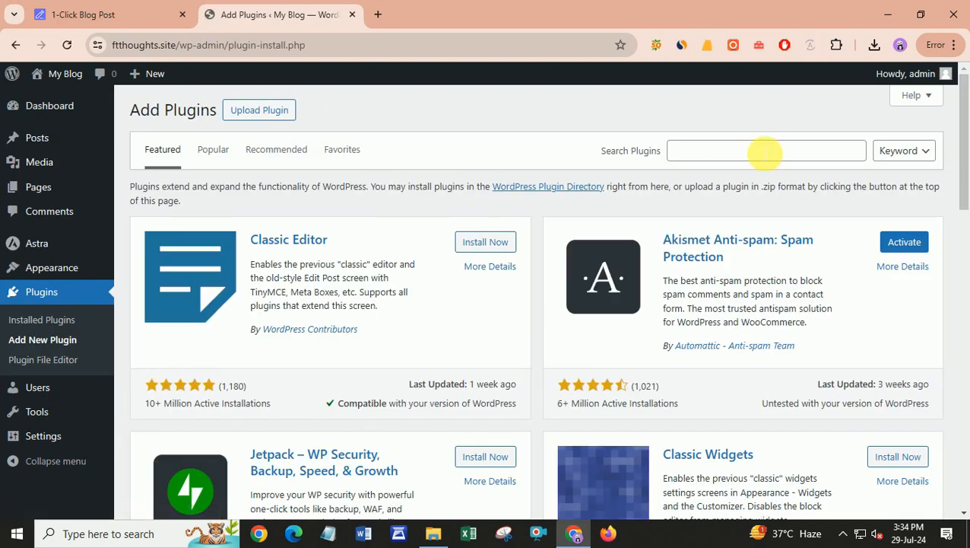
pyautogui.click(732, 153)
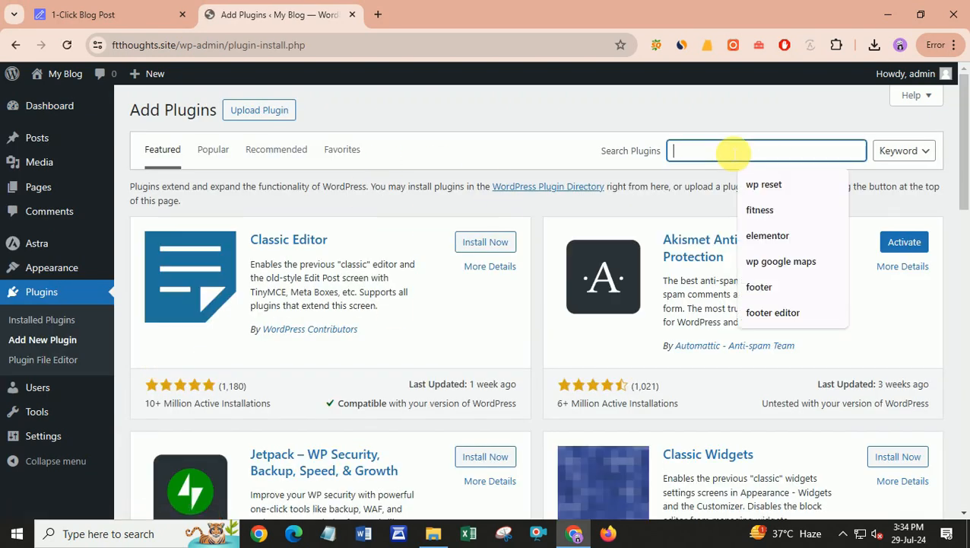
pyautogui.write('seowriting')
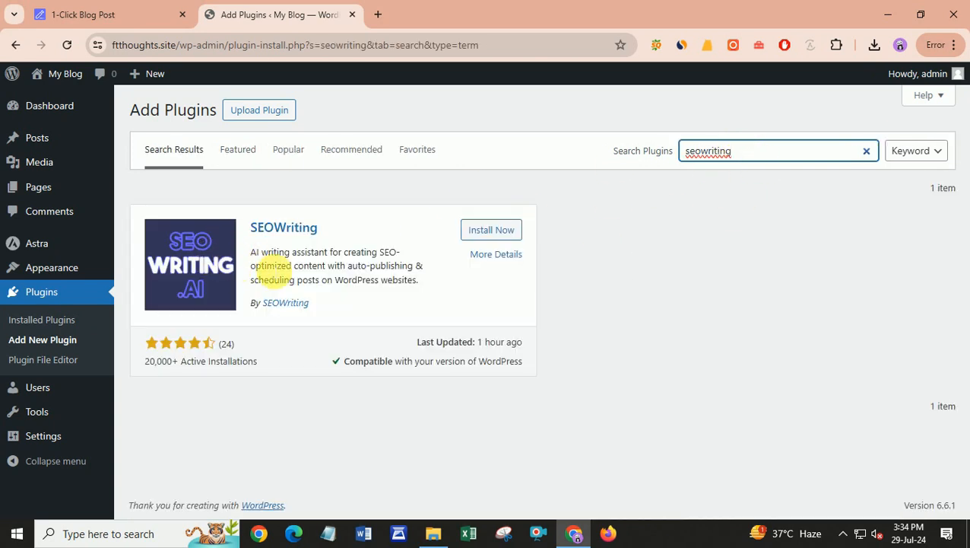
# Install and activate the SEOWriting plugin in WordPress, and open its settings page
pyautogui.click(492, 232)
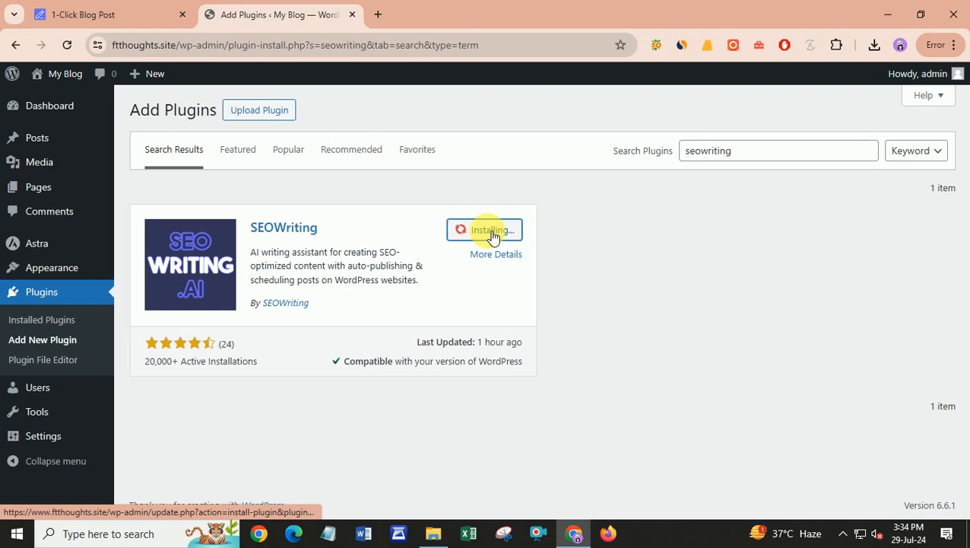
pyautogui.moveTo(437, 342); pyautogui.dragTo(516, 344)
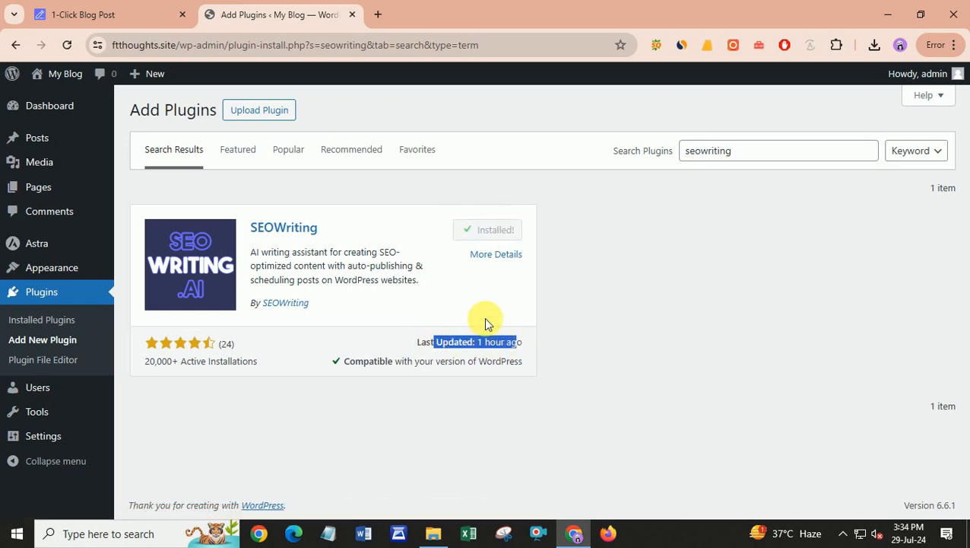
pyautogui.click(502, 231)
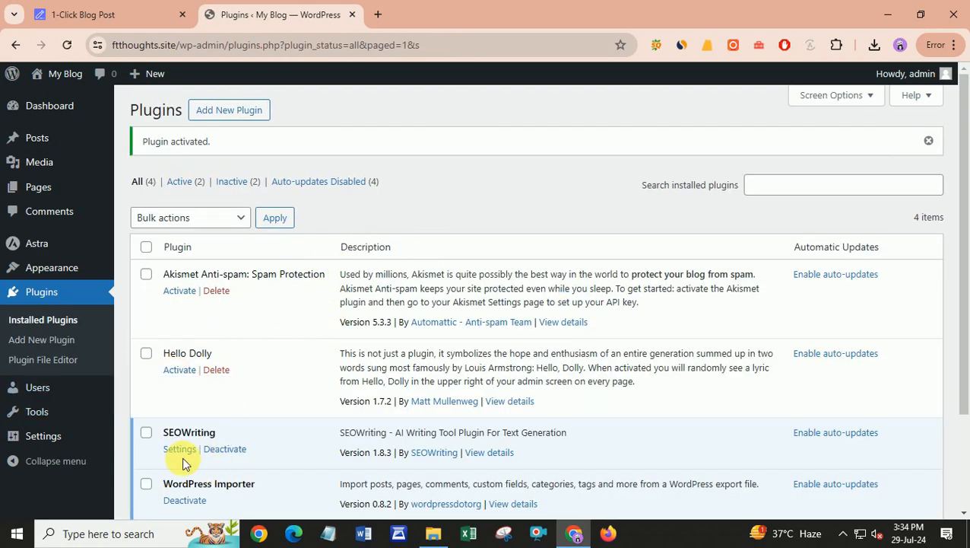
pyautogui.moveTo(53, 440)
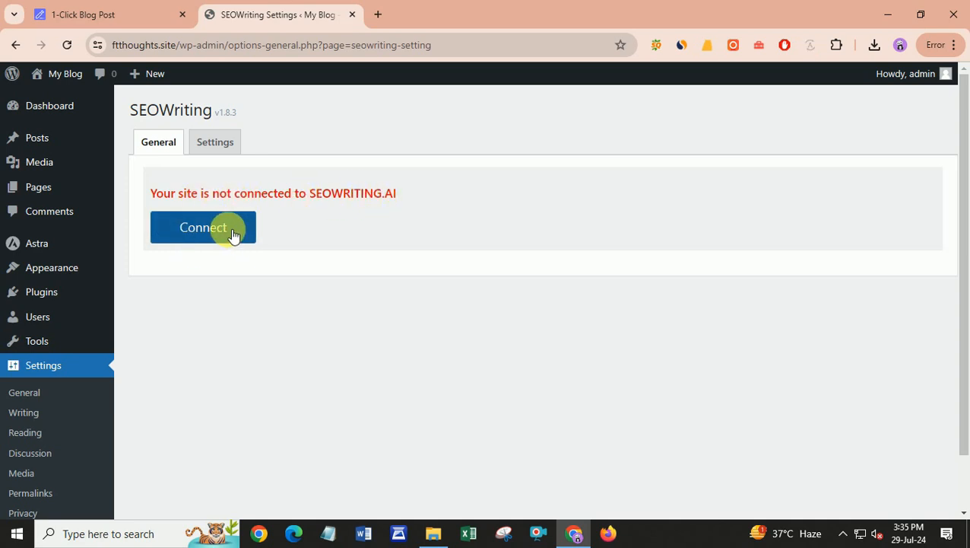
# Return to the 1-Click Blog Post form and try to run the article generation with the Outline editor enabled
pyautogui.click(112, 10)
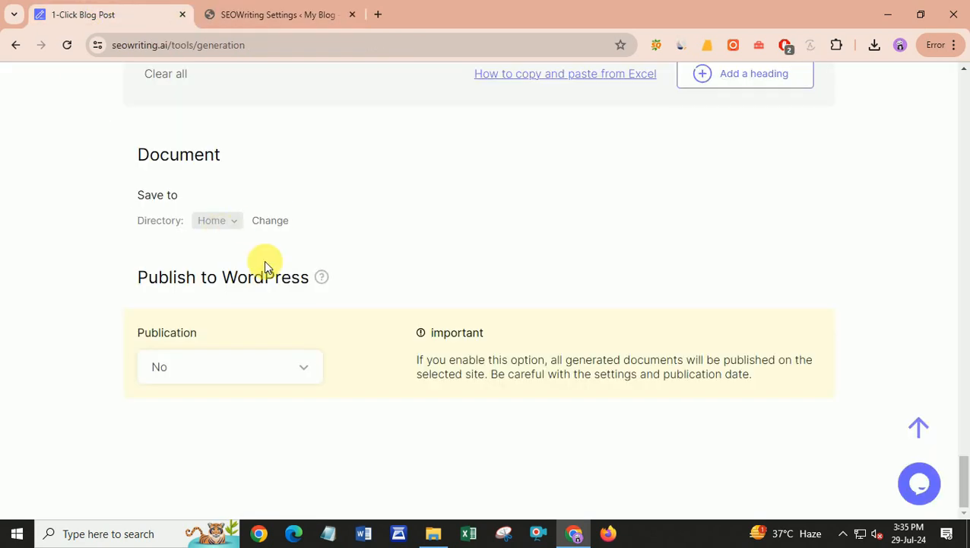
pyautogui.scroll(6, 465, 320)
pyautogui.scroll(20, 502, 308)
pyautogui.scroll(20, 496, 311)
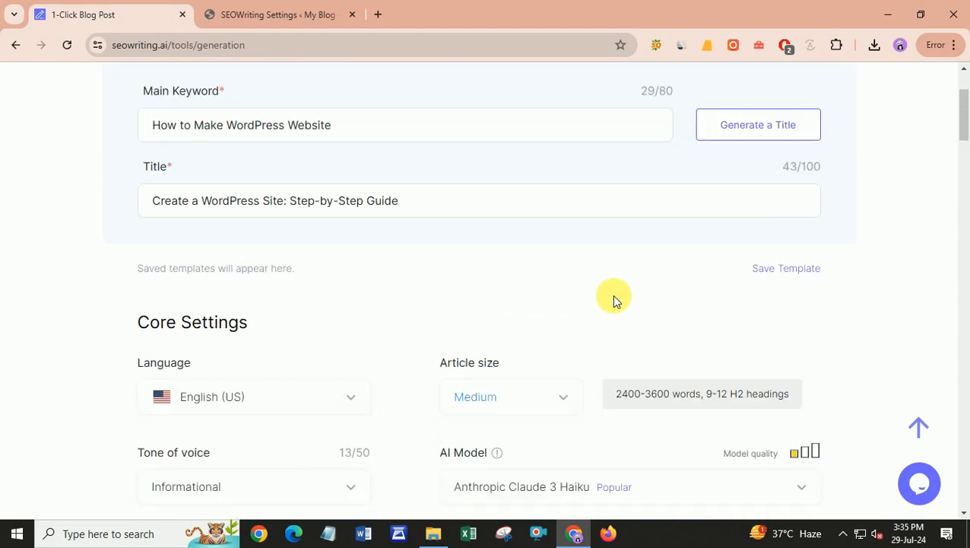
pyautogui.scroll(3, 616, 300)
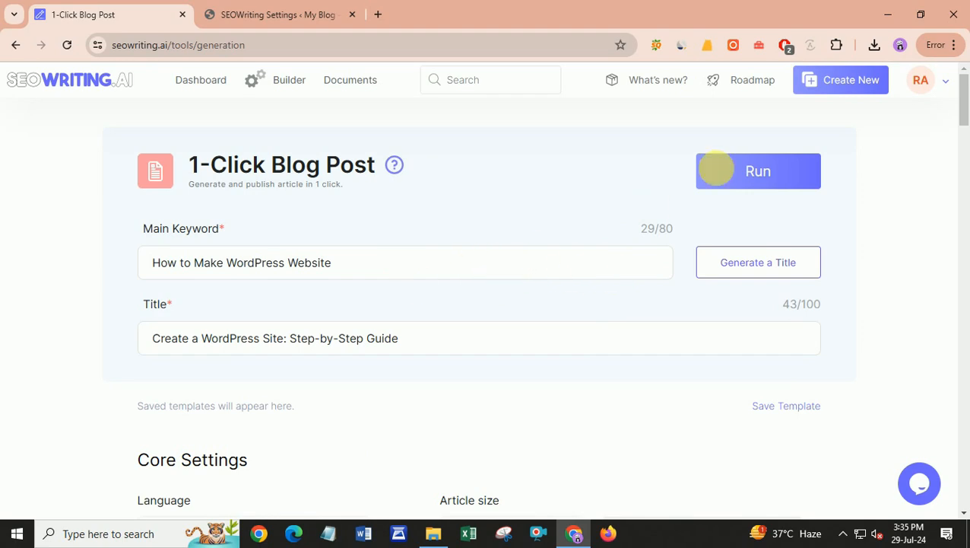
pyautogui.click(768, 172)
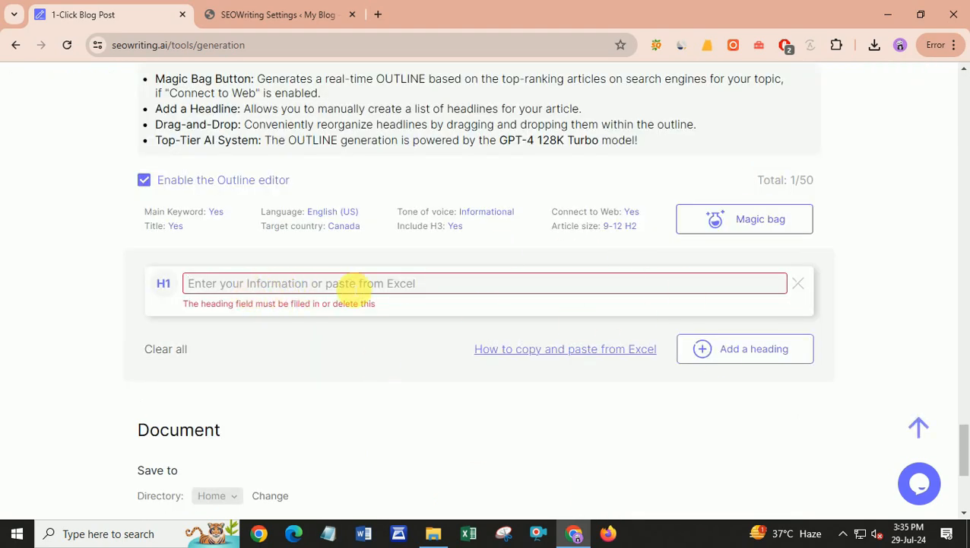
# Disable the Outline editor and run the generation of the article "Create a WordPress Site: Step-by-Step Guide"
pyautogui.click(154, 183)
pyautogui.scroll(-2, 450, 363)
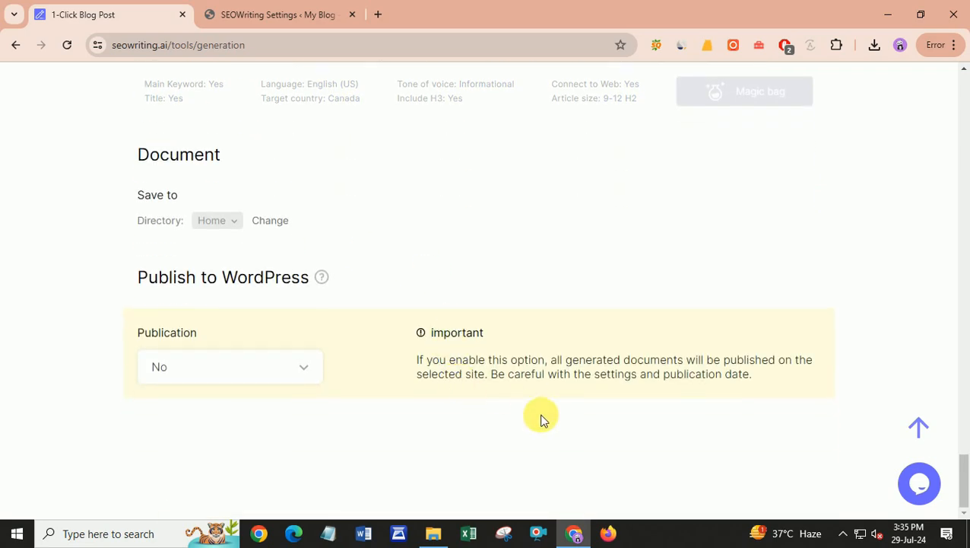
pyautogui.scroll(15, 542, 421)
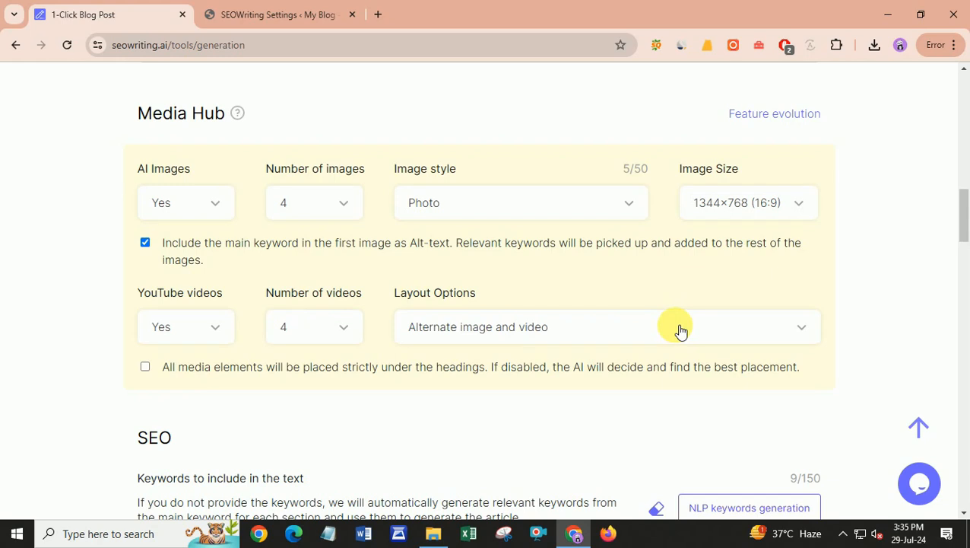
pyautogui.scroll(10, 681, 331)
pyautogui.click(767, 186)
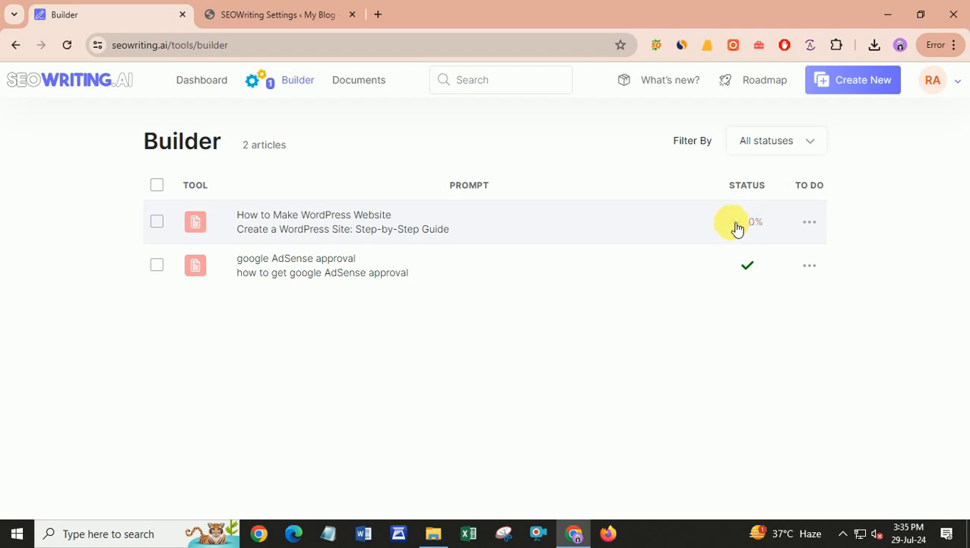
# Connect the WordPress site to SEOWriting.AI from the plugin's settings and review the resulting Integrations page
pyautogui.click(257, 15)
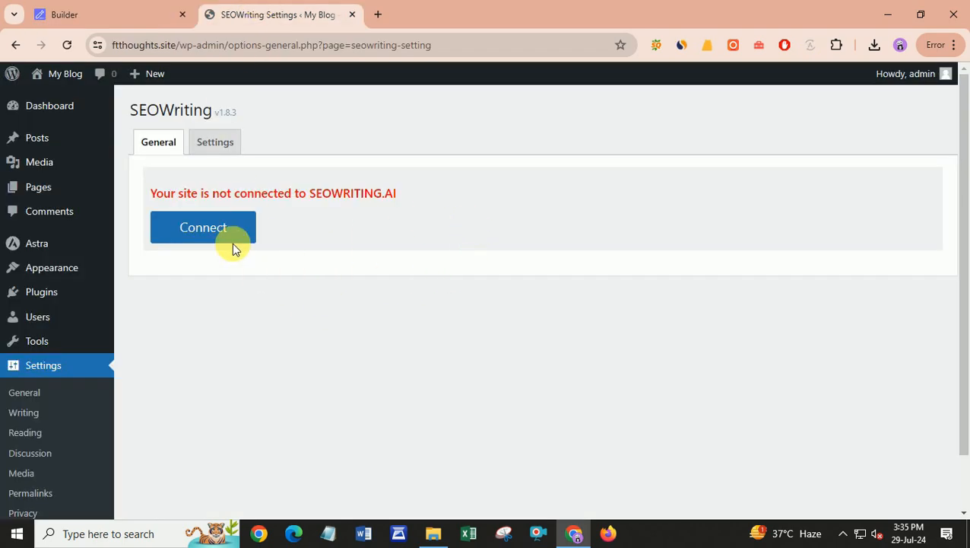
pyautogui.click(208, 228)
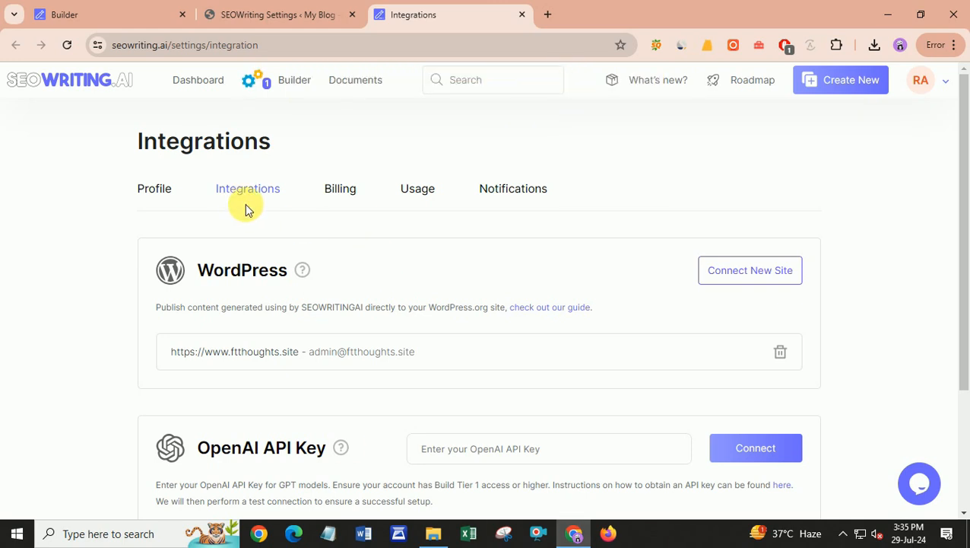
pyautogui.scroll(-2, 330, 384)
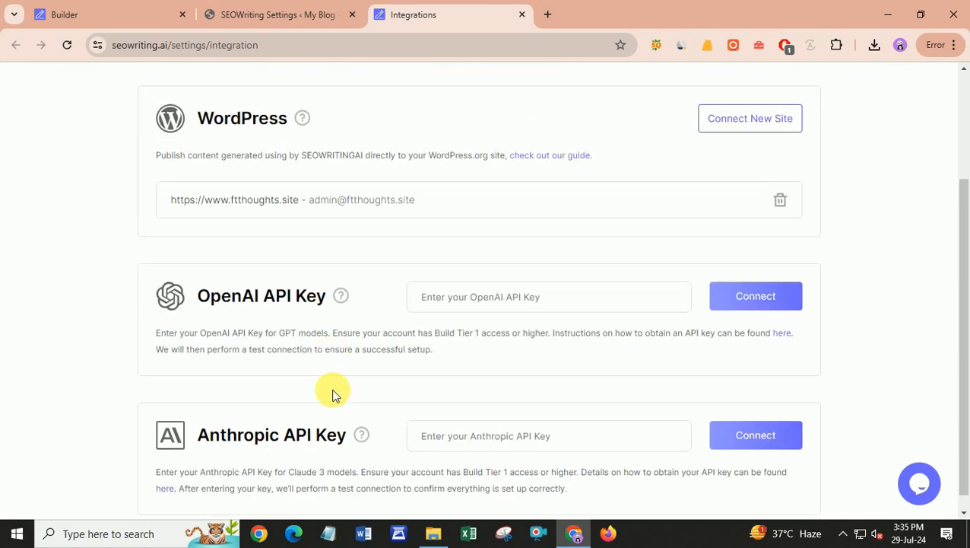
pyautogui.scroll(2, 333, 394)
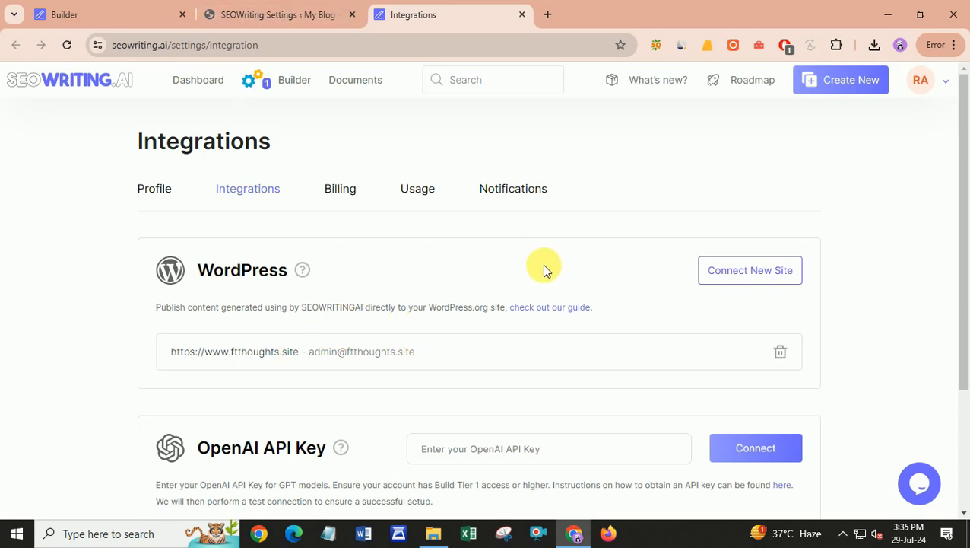
# Open the WordPress integration guide in a new browser tab and read how to install and activate the SEOWriting plugin
pyautogui.rightClick(553, 306)
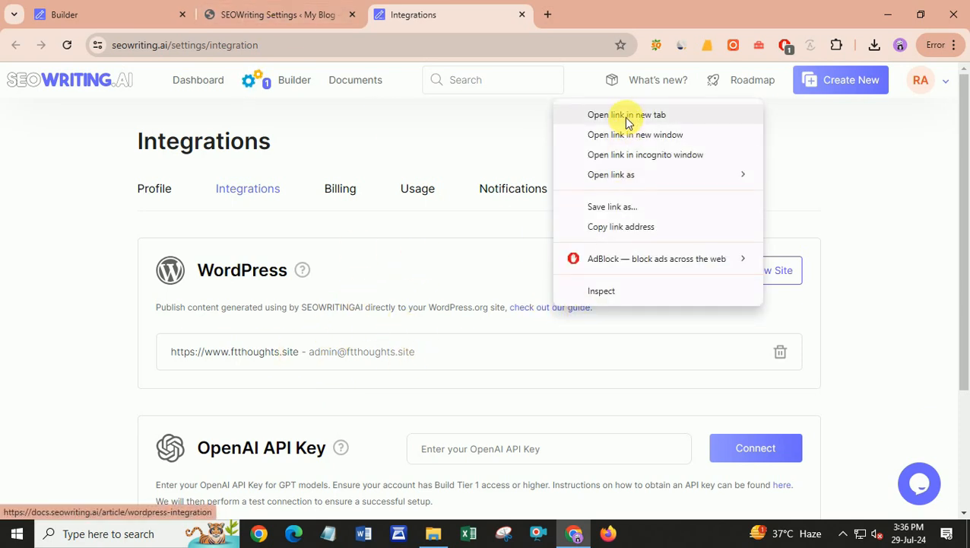
pyautogui.click(624, 115)
pyautogui.click(606, 12)
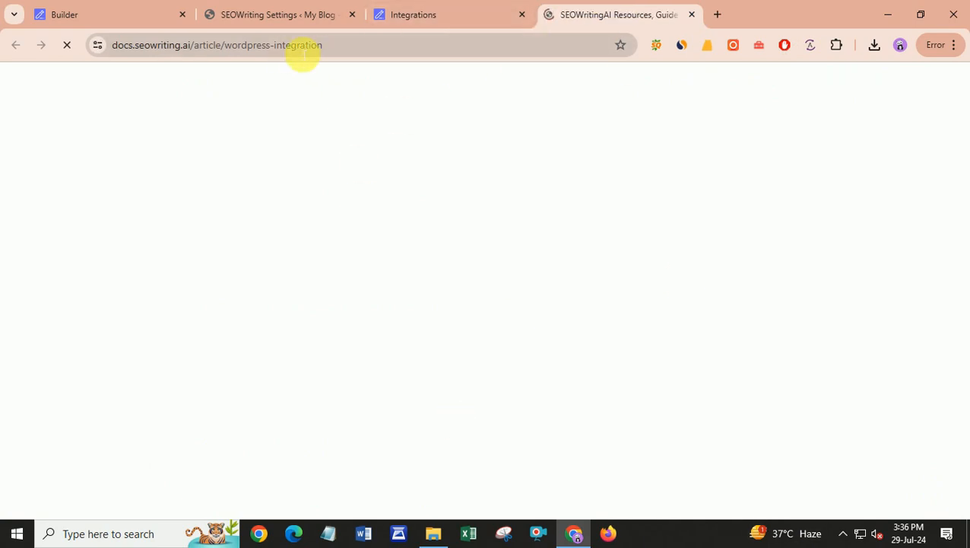
pyautogui.scroll(-5, 472, 375)
pyautogui.scroll(-3, 472, 376)
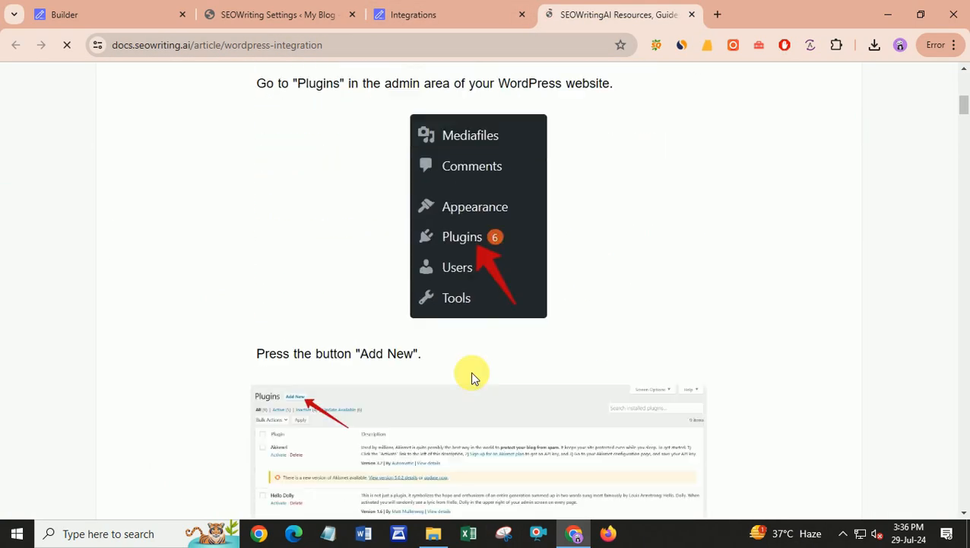
pyautogui.scroll(1, 501, 283)
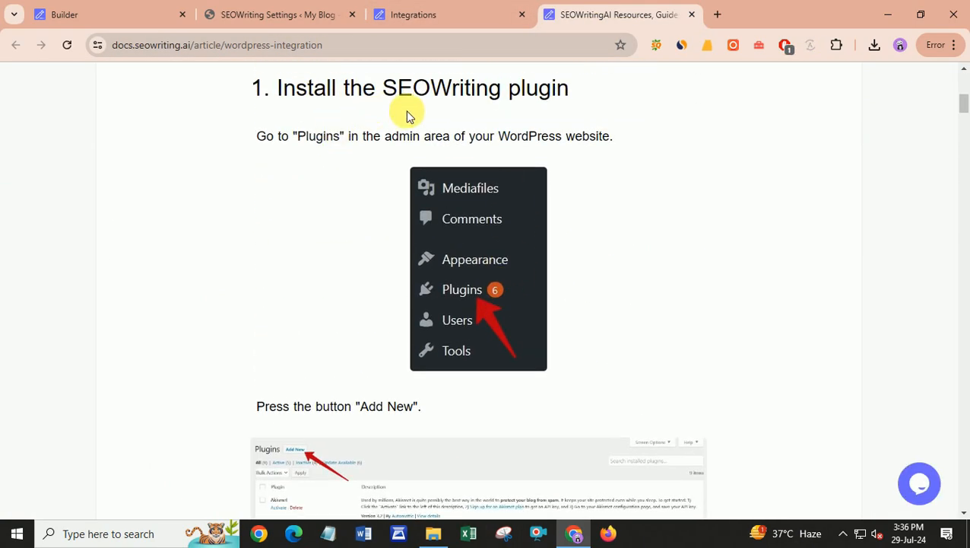
pyautogui.scroll(-2, 470, 328)
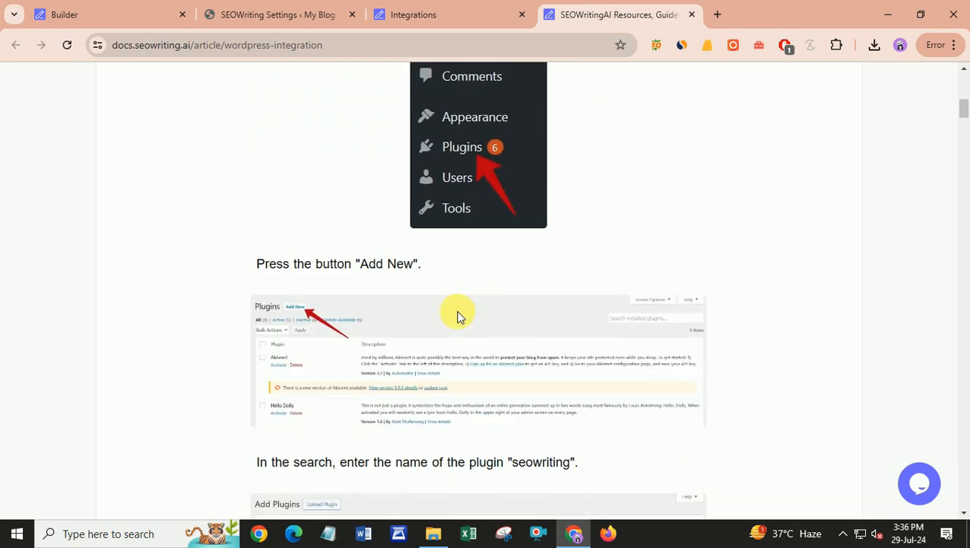
pyautogui.scroll(-6, 312, 316)
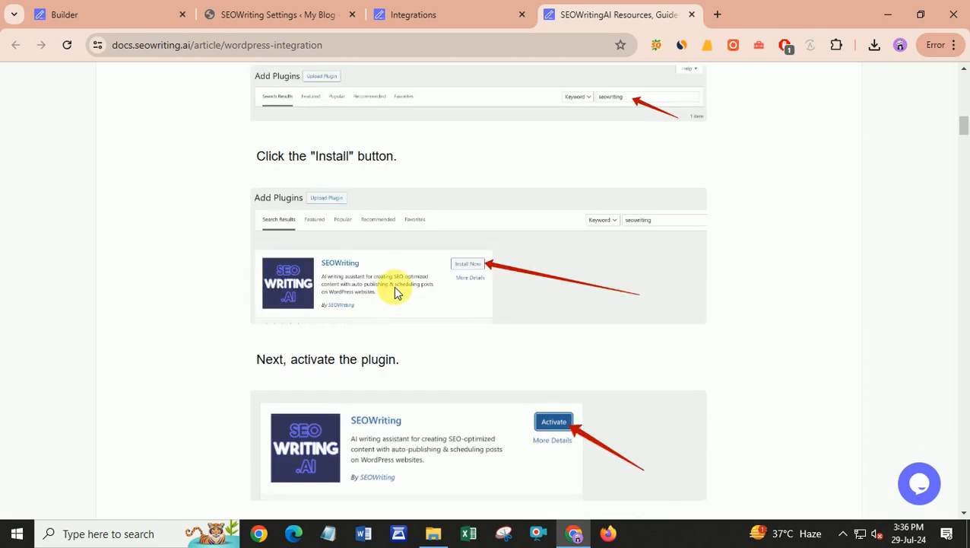
pyautogui.scroll(-5, 549, 428)
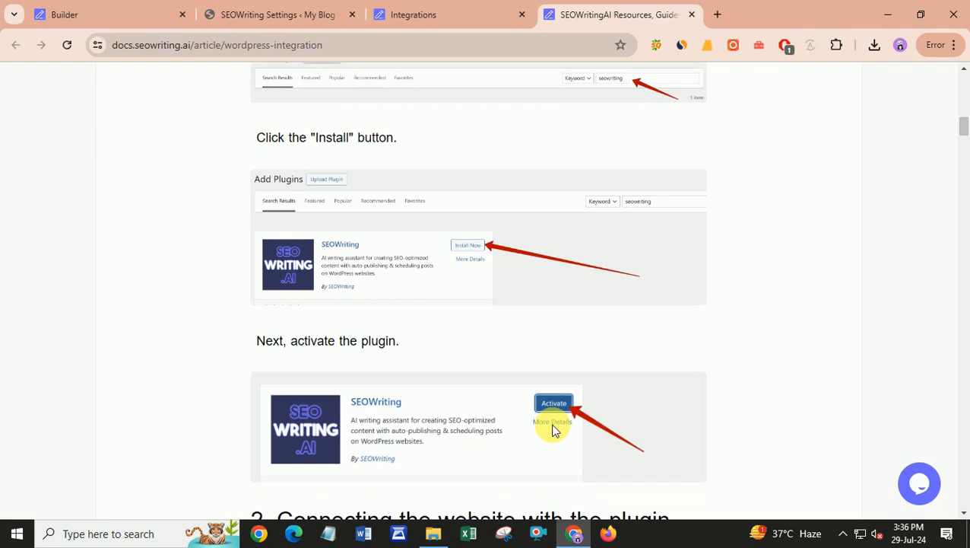
# Read the guide's instructions on connecting the website with the plugin, including the login requirement and how to disconnect it
pyautogui.scroll(-2, 467, 399)
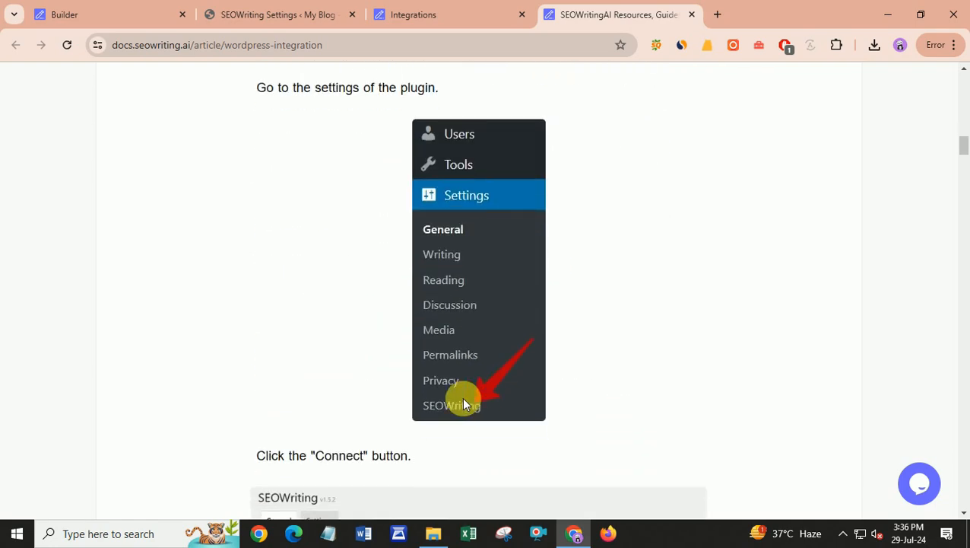
pyautogui.scroll(-3, 445, 416)
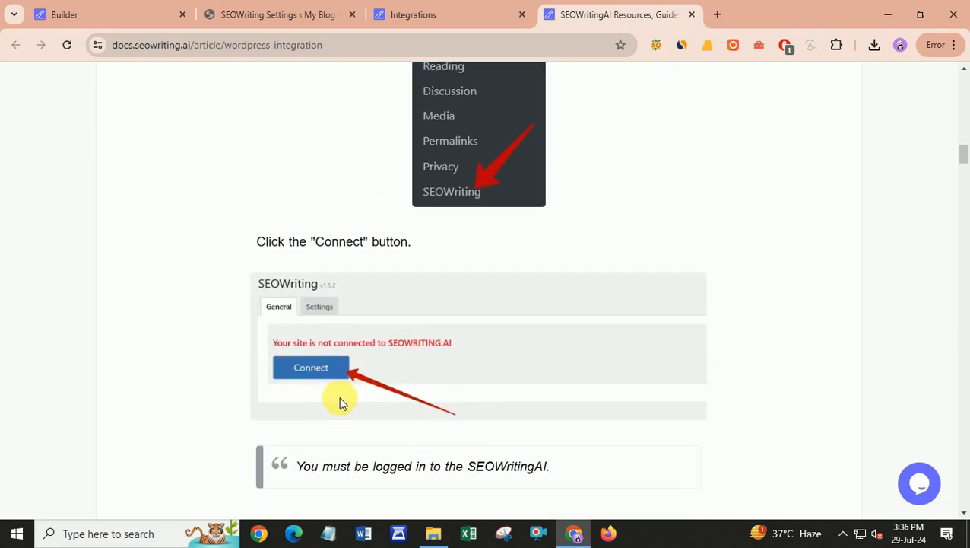
pyautogui.scroll(-2, 340, 403)
pyautogui.scroll(-2, 392, 342)
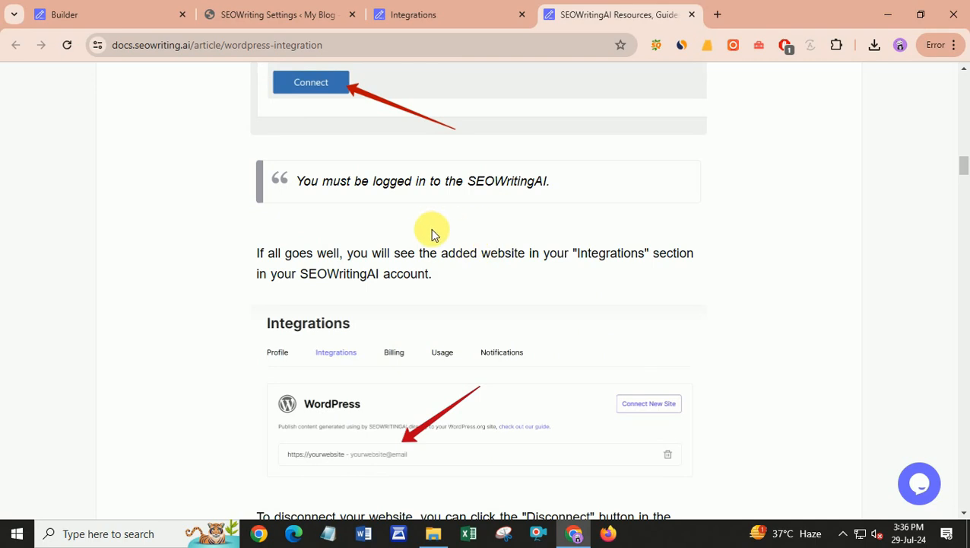
pyautogui.moveTo(312, 180); pyautogui.dragTo(574, 173)
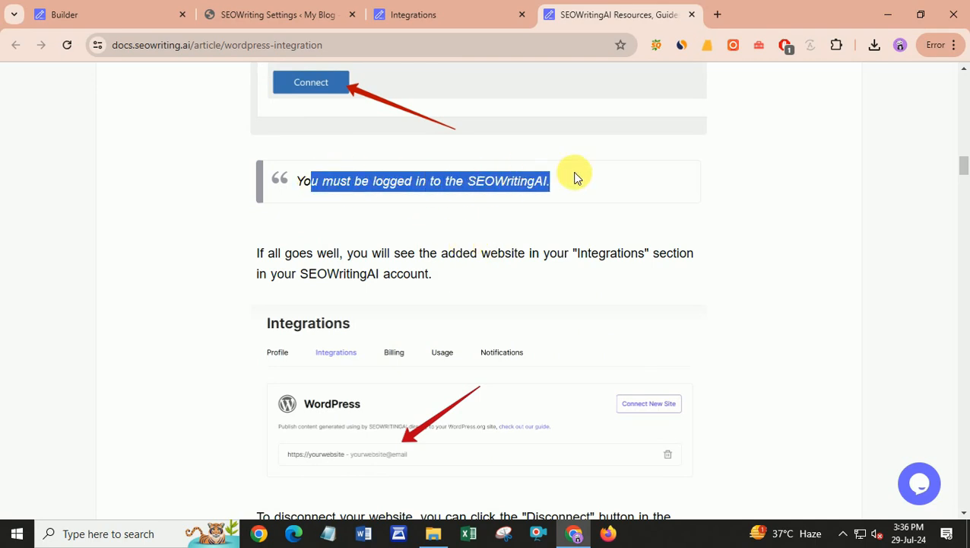
pyautogui.click(481, 267)
pyautogui.scroll(-4, 401, 372)
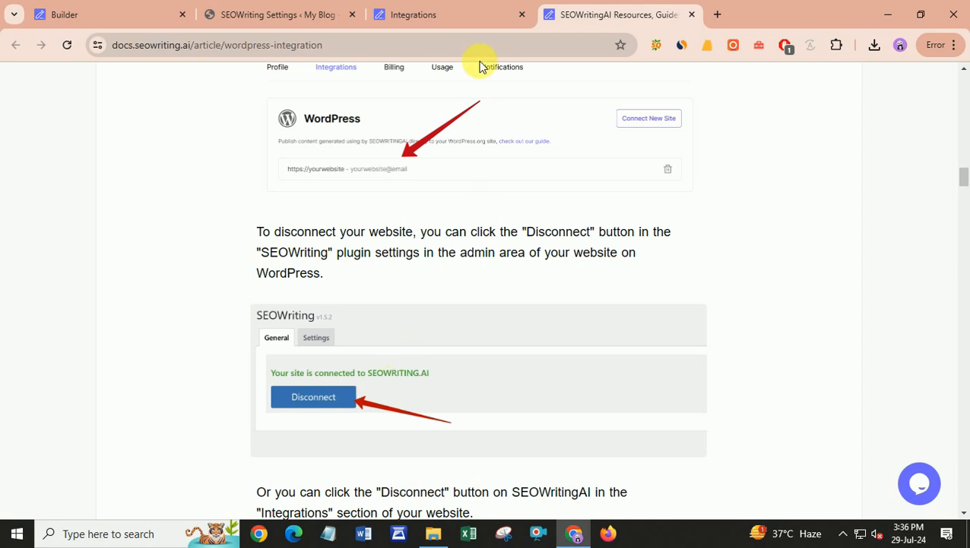
# Check the article's generation progress in the Builder and the site's connection status in the WordPress SEOWriting settings
pyautogui.click(461, 9)
pyautogui.click(158, 8)
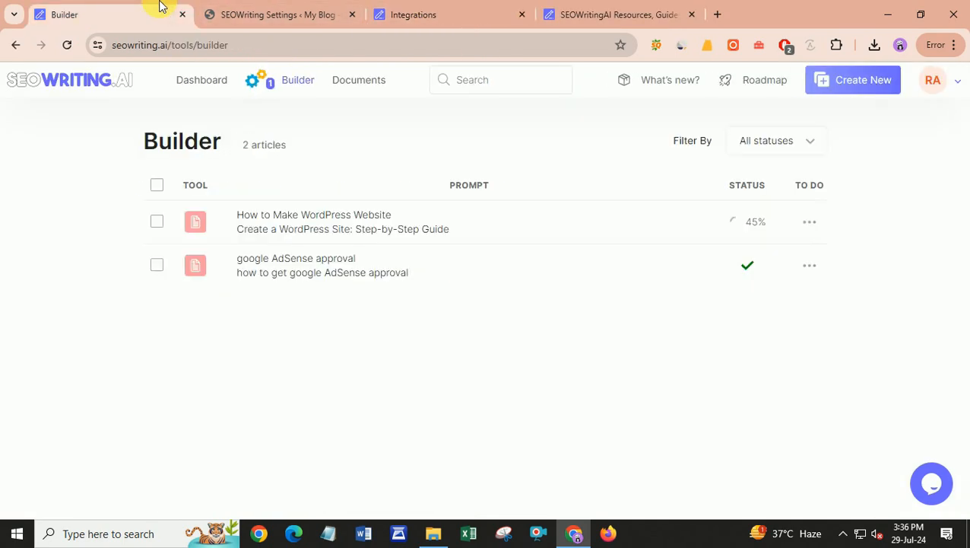
pyautogui.click(396, 11)
pyautogui.click(283, 11)
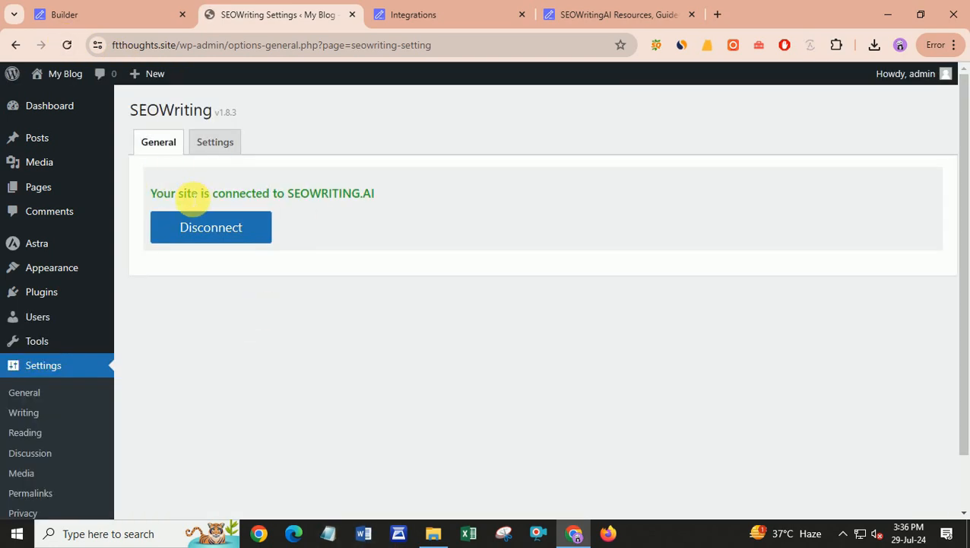
pyautogui.moveTo(187, 196); pyautogui.dragTo(357, 199)
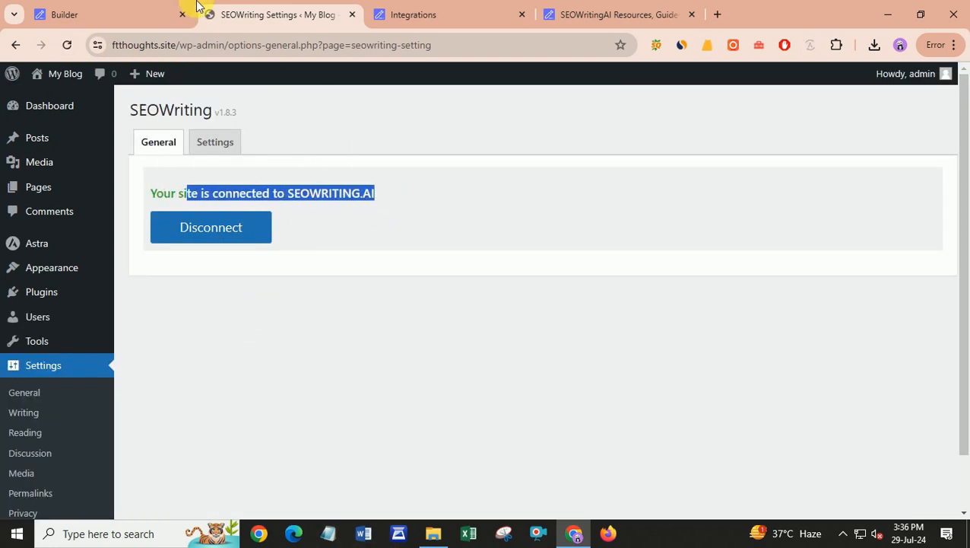
# Open the finished article from the Builder and review its title, introduction, lead image, Key Takeaways and website platform section
pyautogui.click(168, 7)
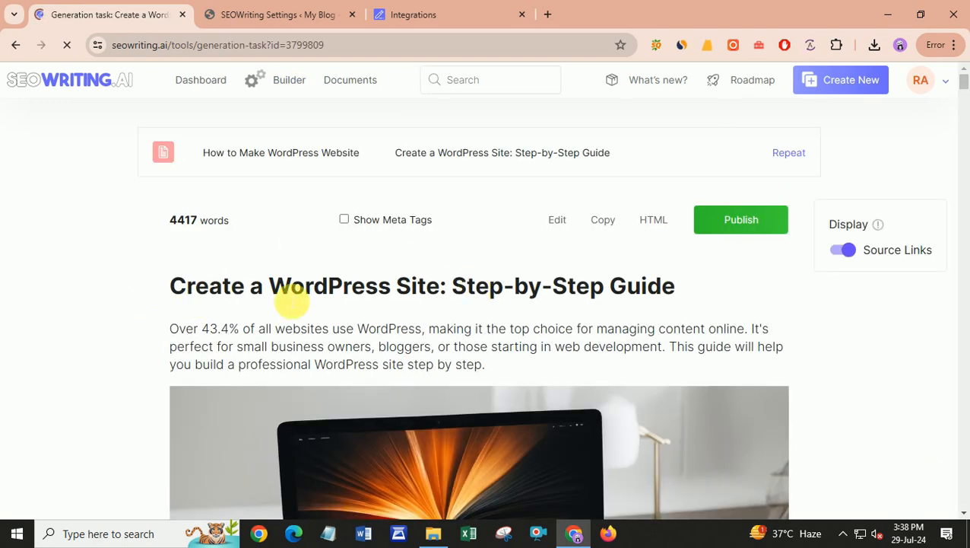
pyautogui.moveTo(179, 328); pyautogui.dragTo(414, 364)
pyautogui.scroll(-6, 502, 346)
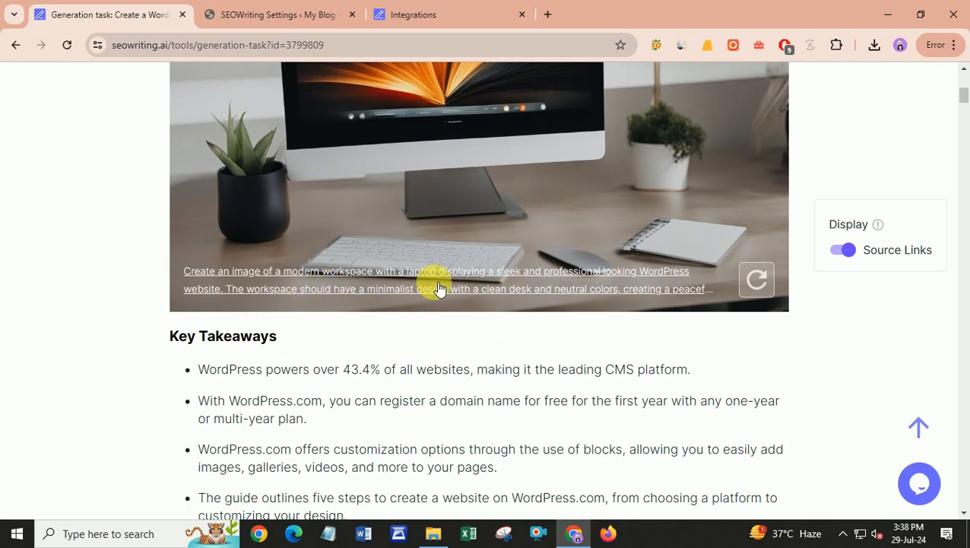
pyautogui.scroll(-2, 543, 307)
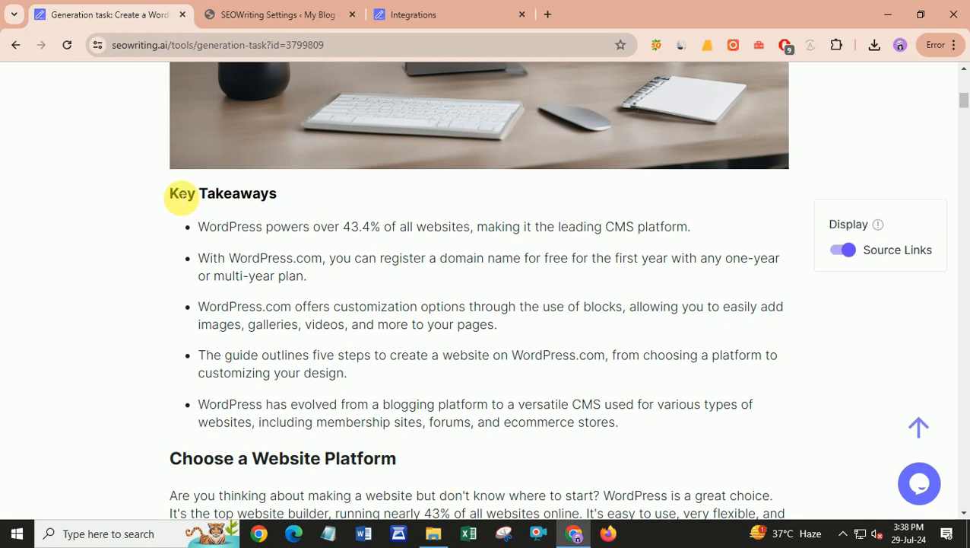
pyautogui.scroll(-2, 335, 291)
pyautogui.moveTo(224, 315); pyautogui.dragTo(374, 316)
pyautogui.scroll(-3, 232, 248)
pyautogui.scroll(-3, 320, 273)
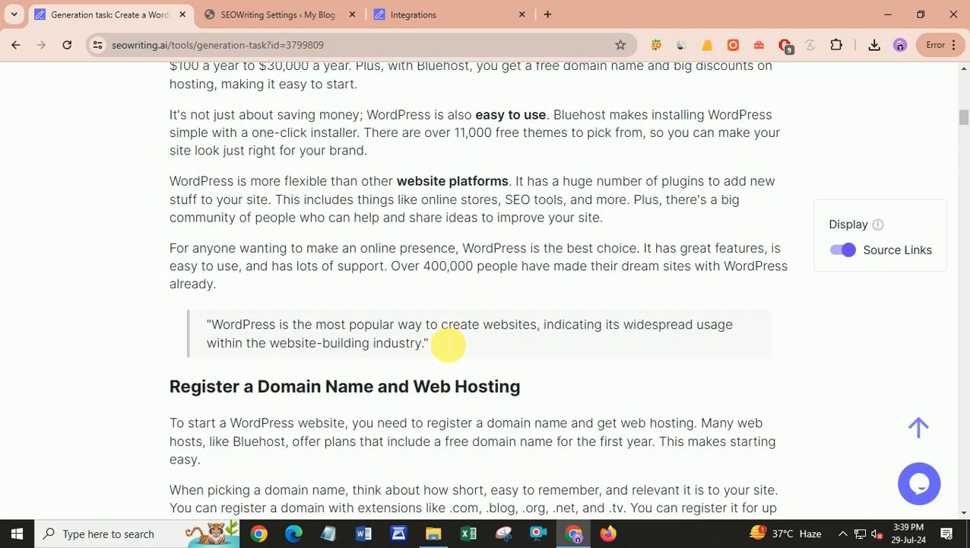
# Read the article's sections on registering a domain name with web hosting and installing WordPress, including the embedded video
pyautogui.moveTo(204, 335); pyautogui.dragTo(416, 342)
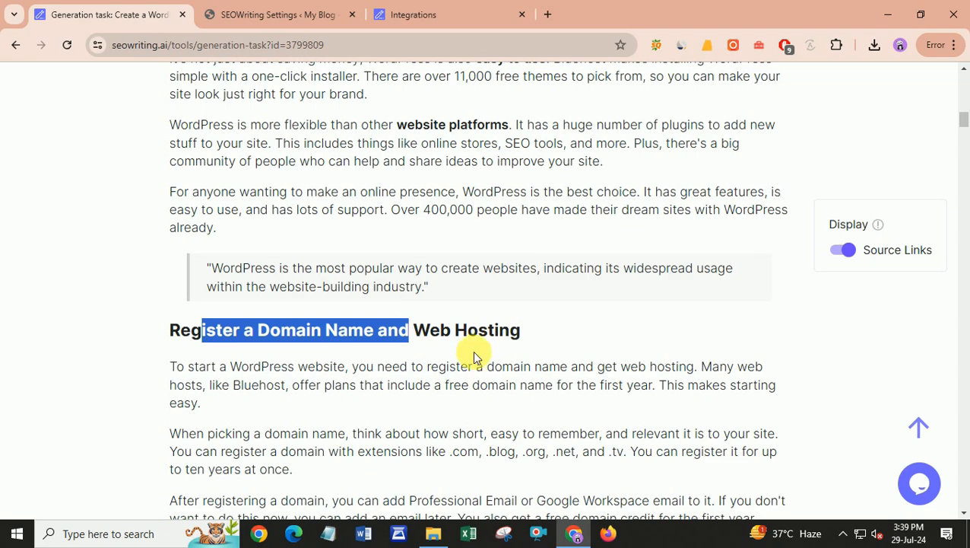
pyautogui.click(429, 351)
pyautogui.scroll(-5, 425, 346)
pyautogui.scroll(-6, 425, 342)
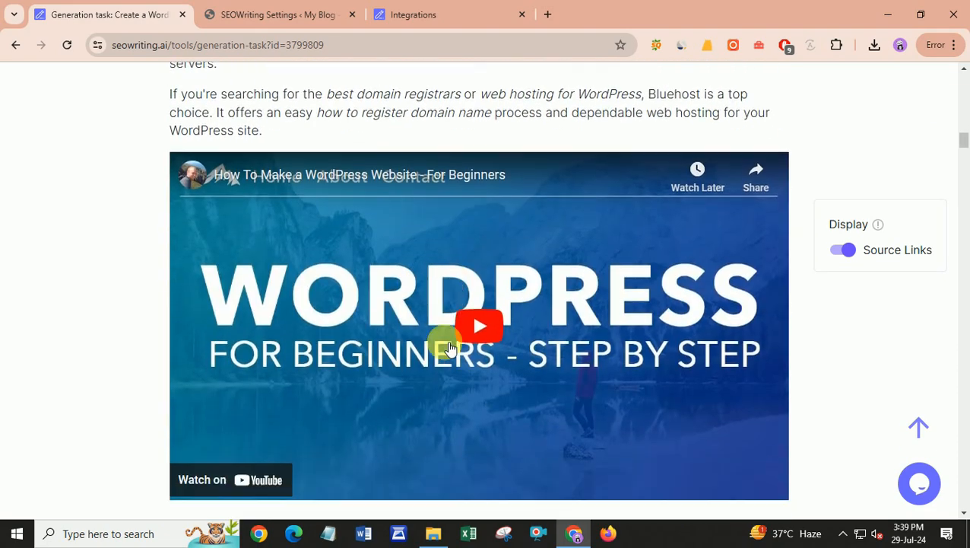
pyautogui.scroll(-10, 455, 288)
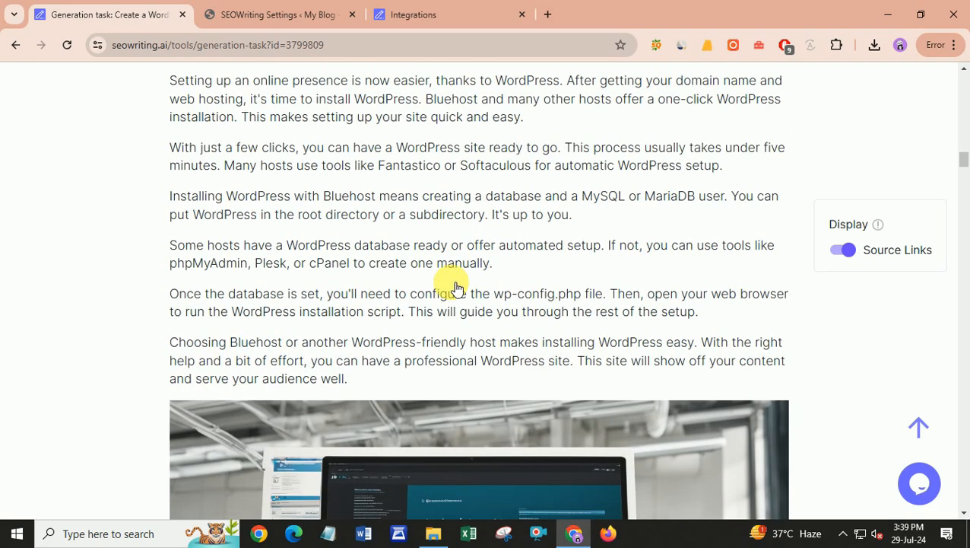
pyautogui.scroll(3, 452, 283)
pyautogui.scroll(-4, 455, 362)
pyautogui.scroll(-8, 388, 346)
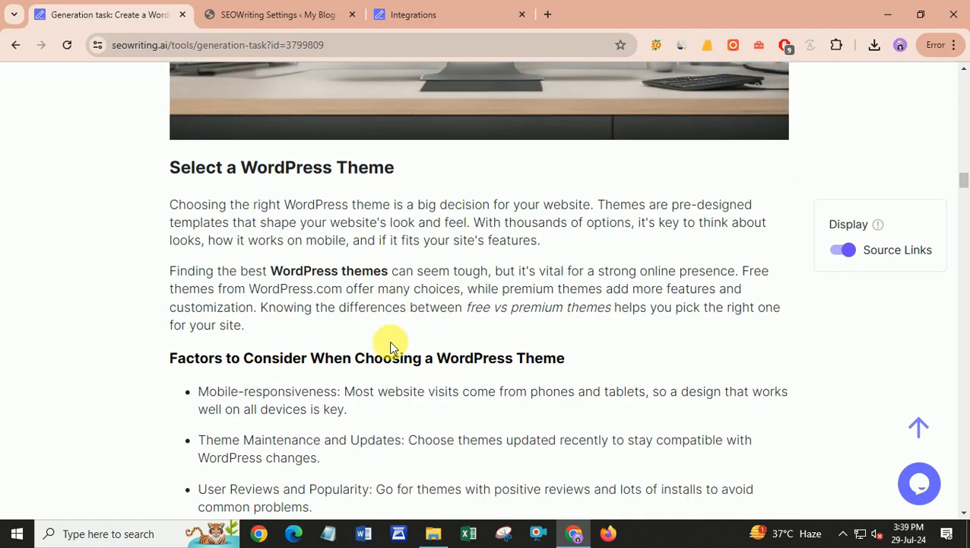
# Examine the installation image, the WordPress theme selection factors, and the customization section with its feature table and video
pyautogui.scroll(11, 386, 350)
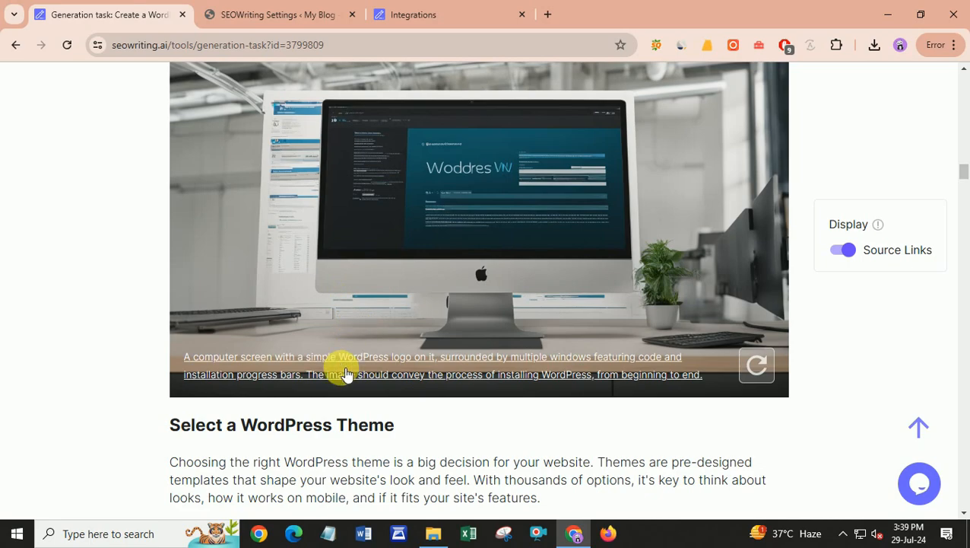
pyautogui.scroll(-3, 449, 399)
pyautogui.scroll(-14, 452, 411)
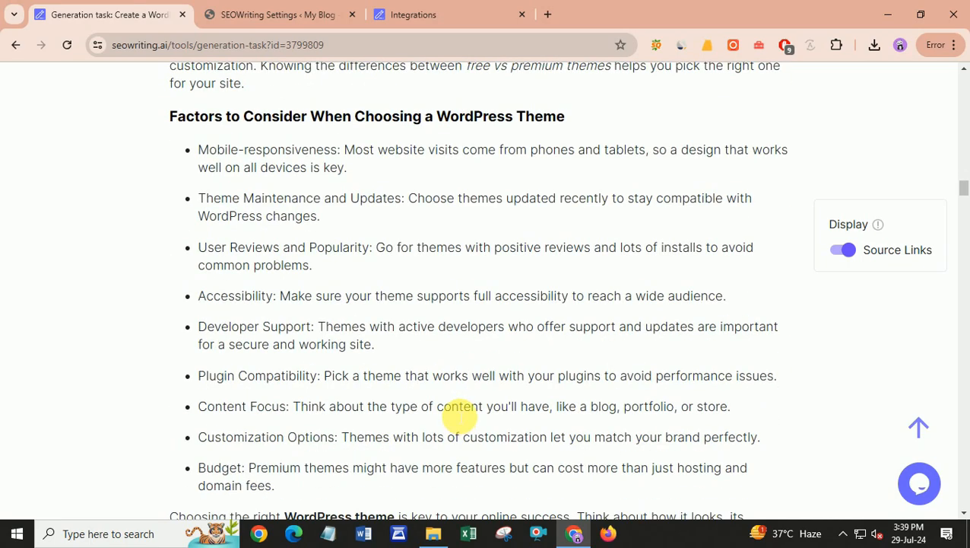
pyautogui.scroll(-3, 453, 408)
pyautogui.scroll(5, 454, 411)
pyautogui.scroll(-2, 390, 364)
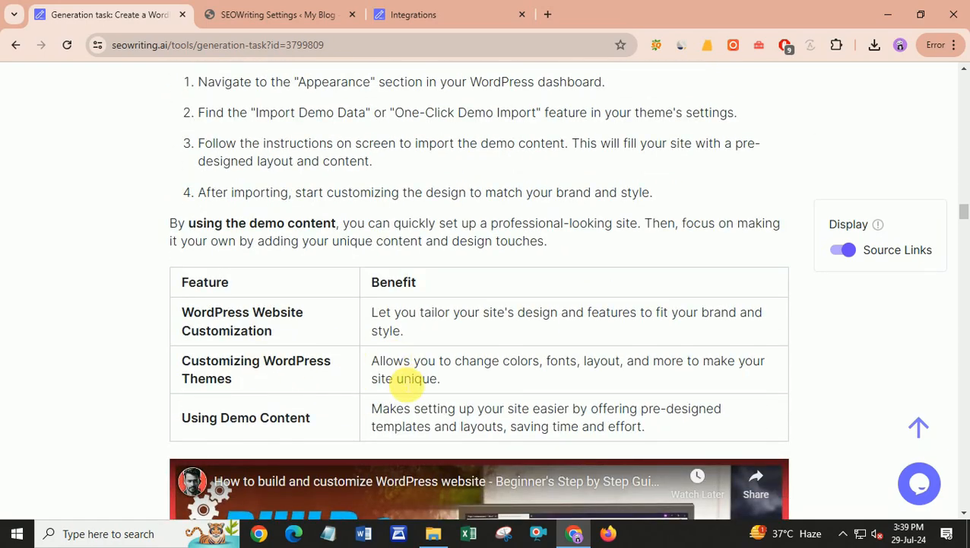
pyautogui.scroll(-5, 477, 386)
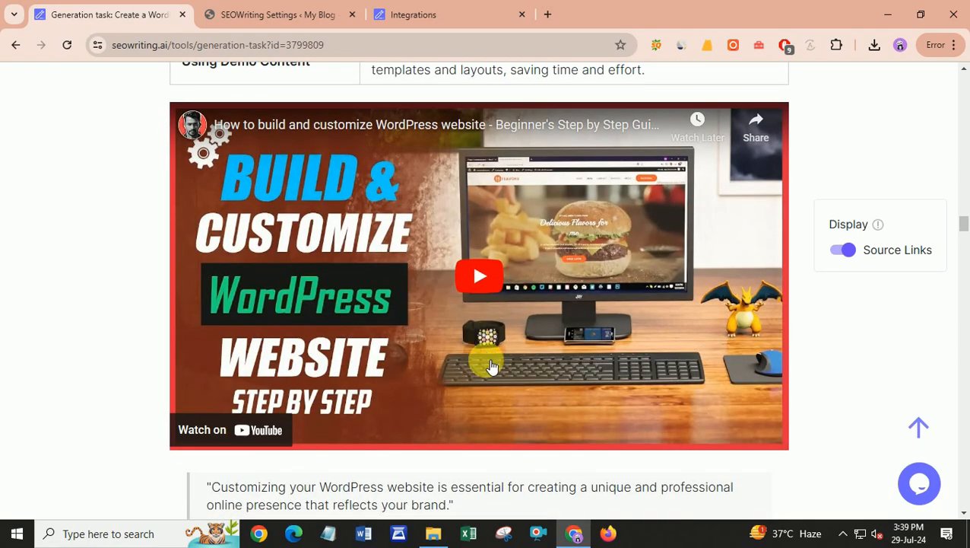
# Review the article's remaining sections, from WordPress settings and web pages through navigation menus and blog posts to the FAQ
pyautogui.scroll(-13, 491, 366)
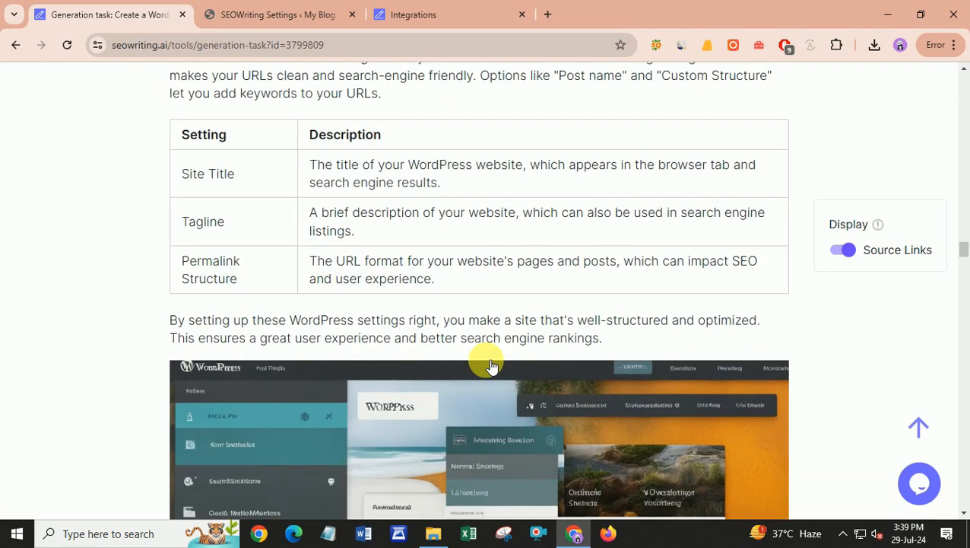
pyautogui.scroll(-10, 490, 350)
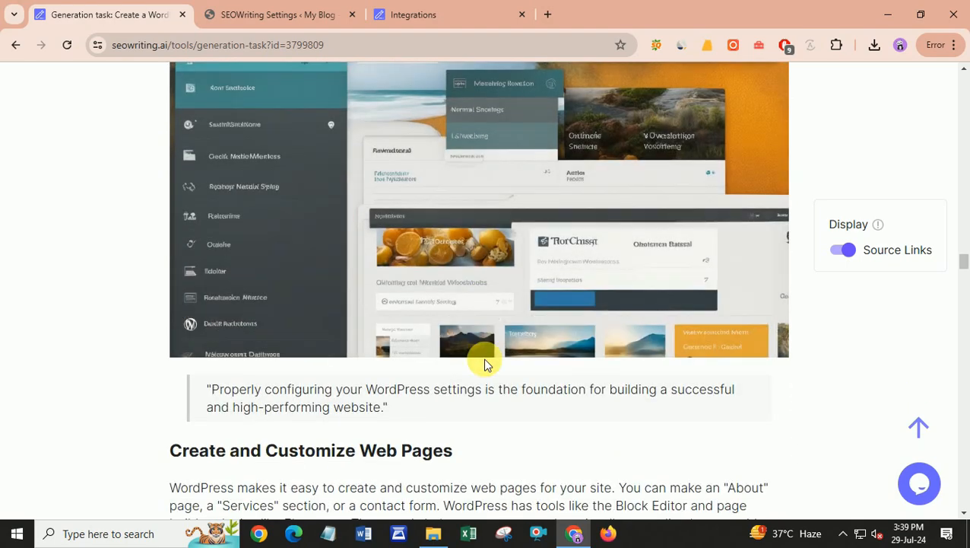
pyautogui.scroll(-10, 485, 364)
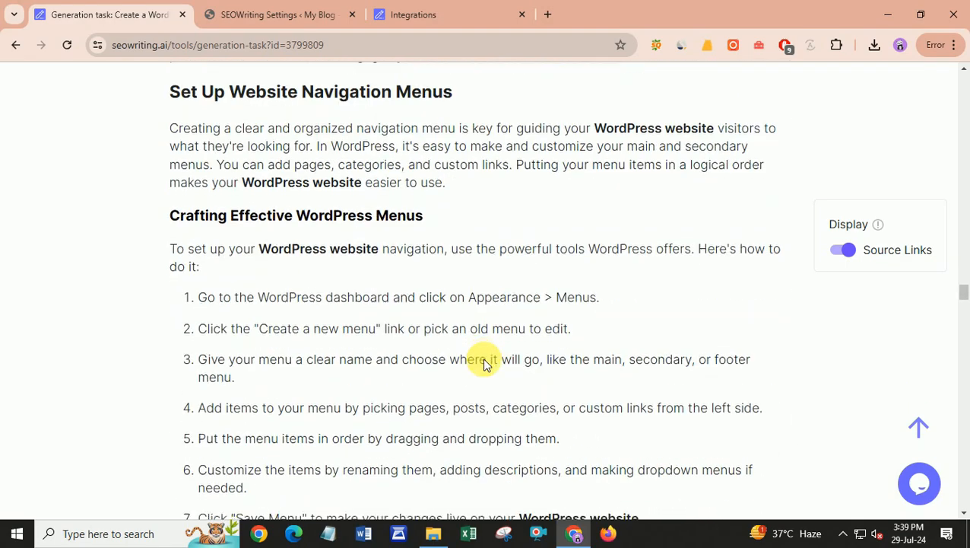
pyautogui.scroll(-8, 485, 364)
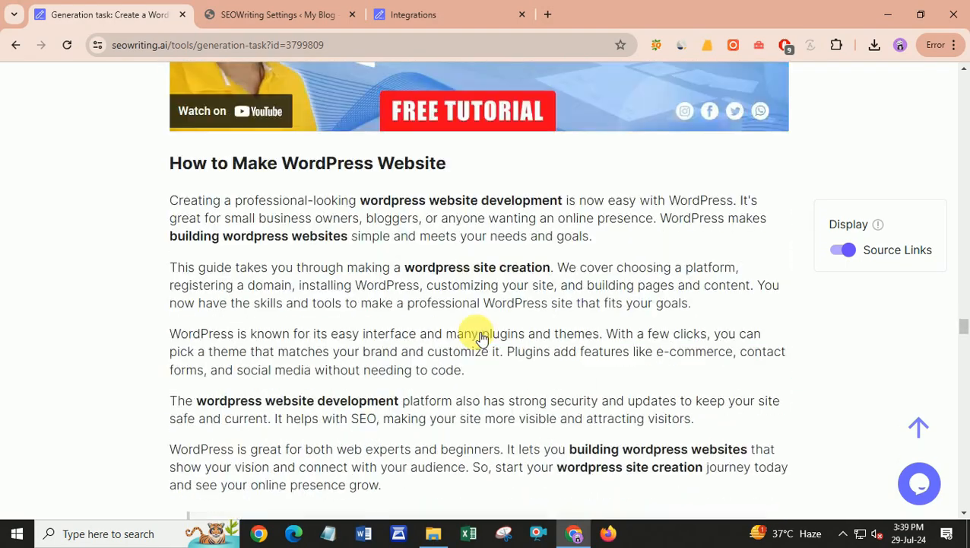
pyautogui.scroll(-10, 480, 337)
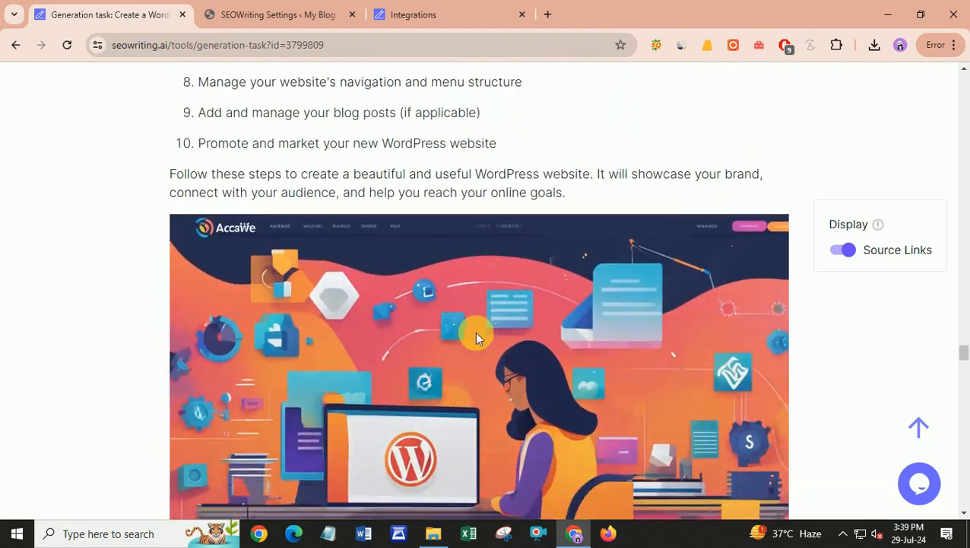
pyautogui.scroll(-10, 456, 327)
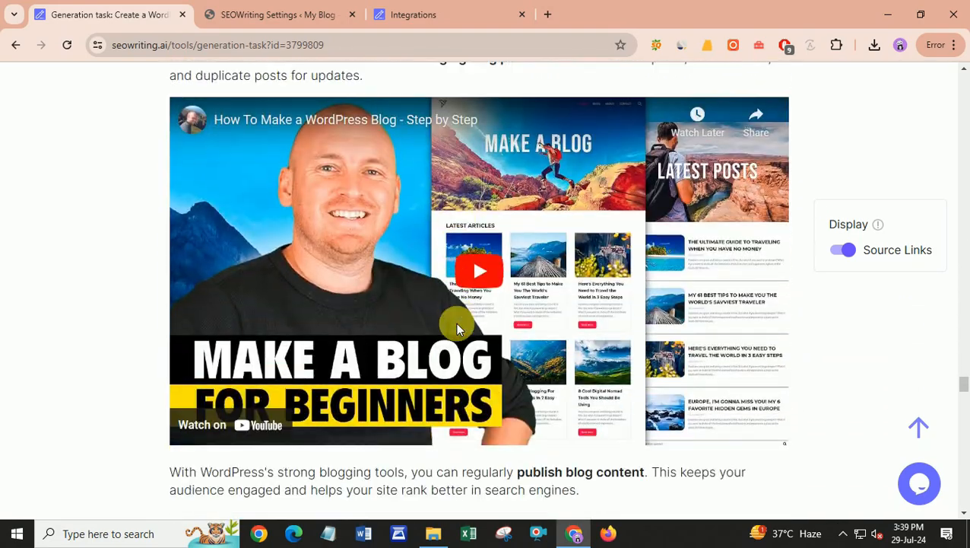
pyautogui.scroll(-10, 456, 327)
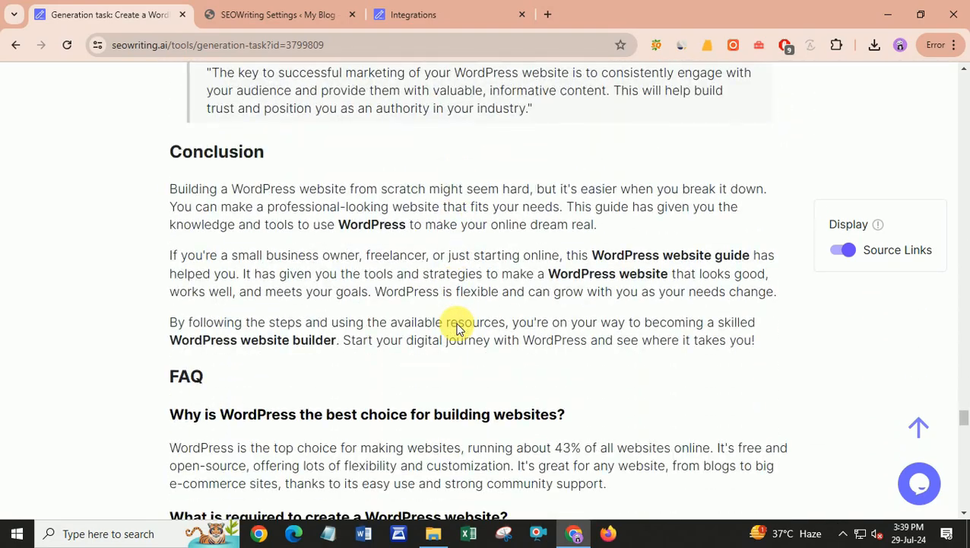
pyautogui.scroll(-5, 456, 327)
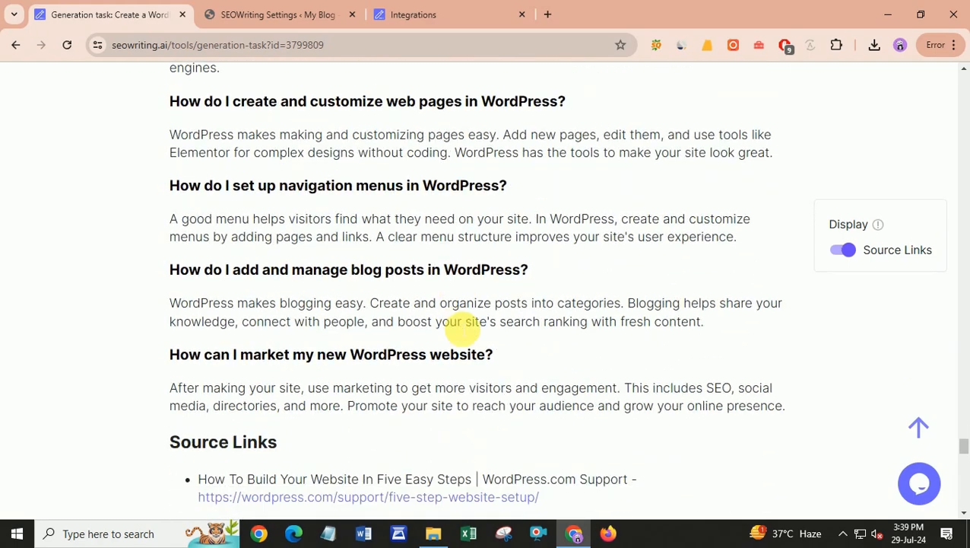
# Review the article's Conclusion, its FAQ entries and the list of source links at the end
pyautogui.scroll(12, 456, 327)
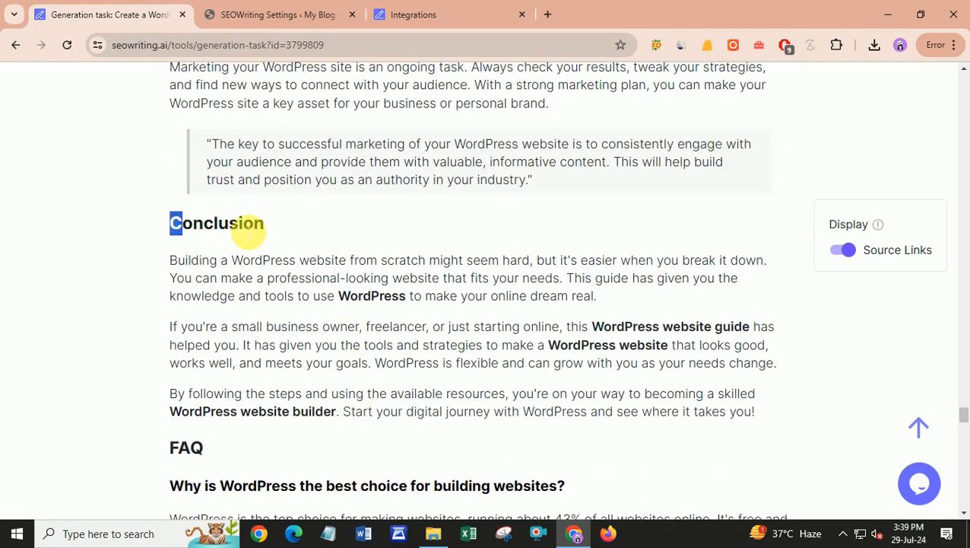
pyautogui.scroll(-3, 158, 247)
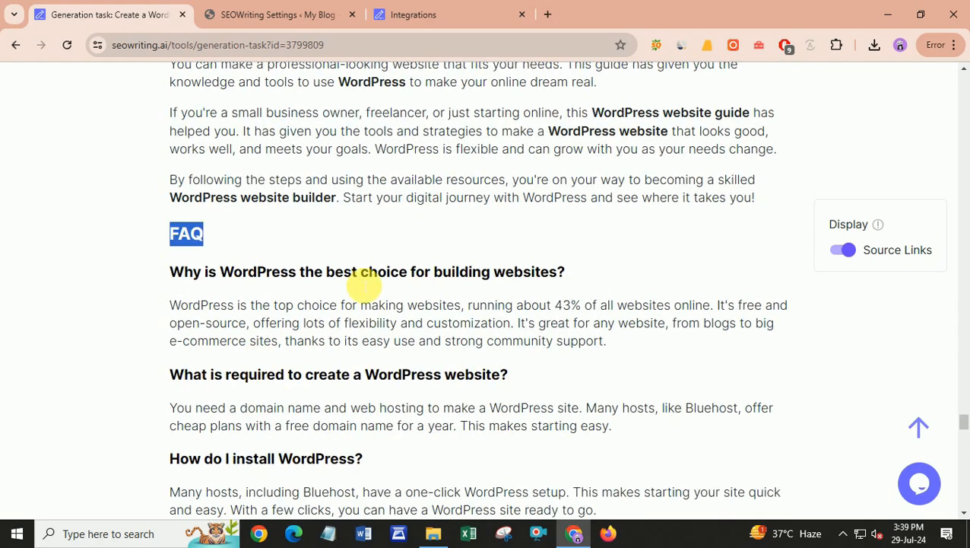
pyautogui.scroll(-18, 644, 385)
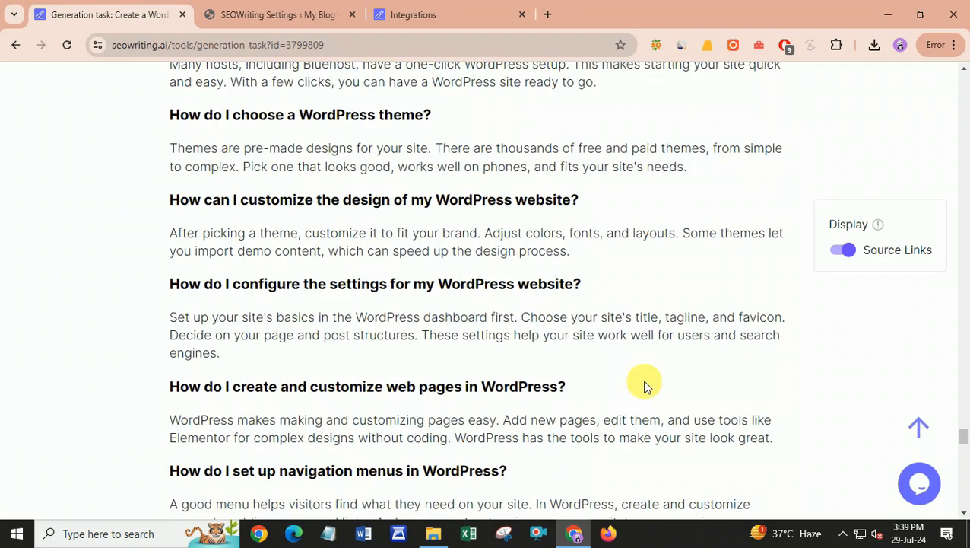
pyautogui.scroll(-10, 458, 390)
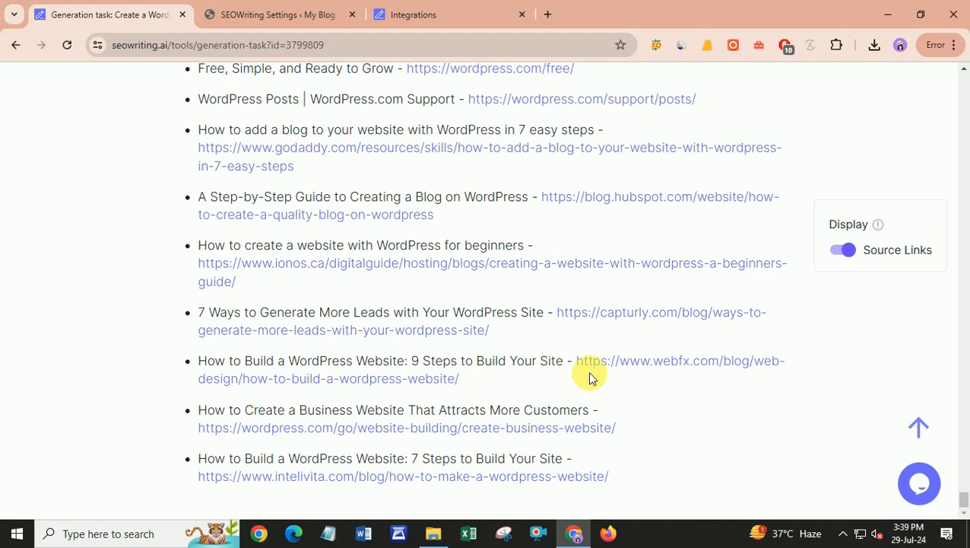
# Turn off the display of Source Links in the article and return to its beginning
pyautogui.click(841, 249)
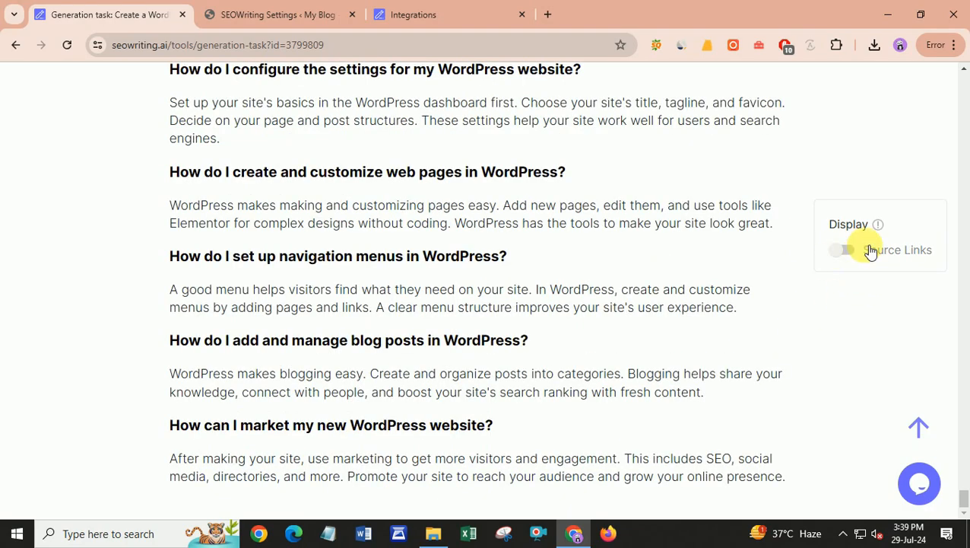
pyautogui.moveTo(963, 505); pyautogui.dragTo(964, 313)
pyautogui.moveTo(964, 176); pyautogui.dragTo(964, 78)
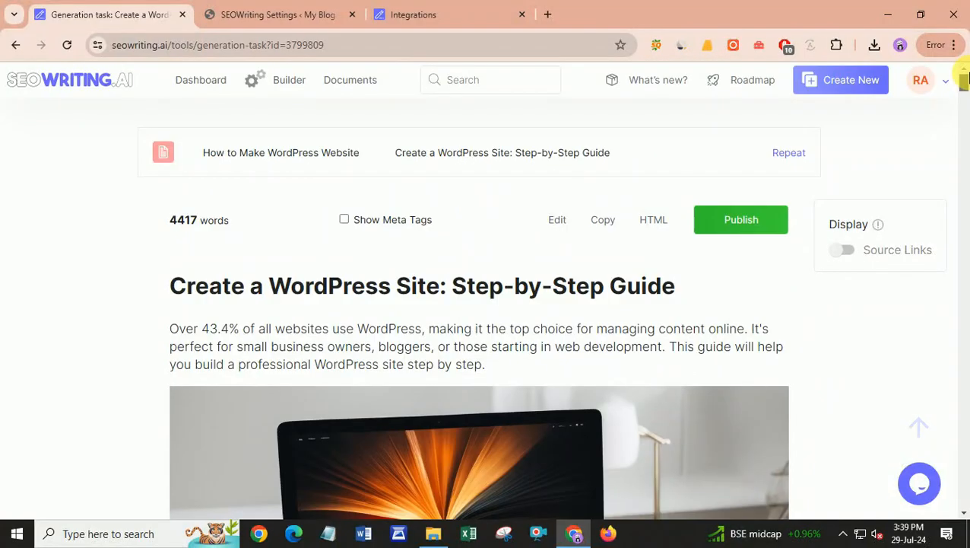
pyautogui.click(740, 219)
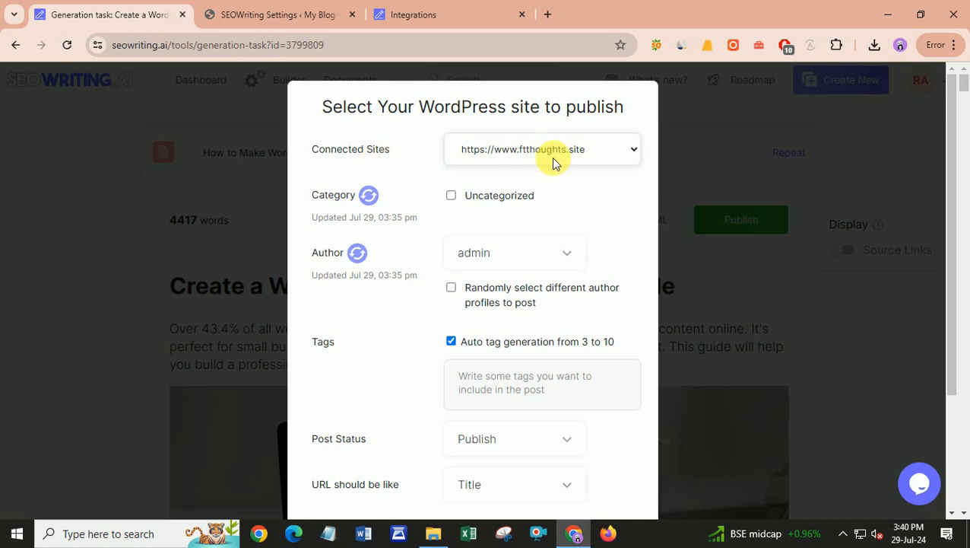
pyautogui.click(451, 196)
pyautogui.click(535, 257)
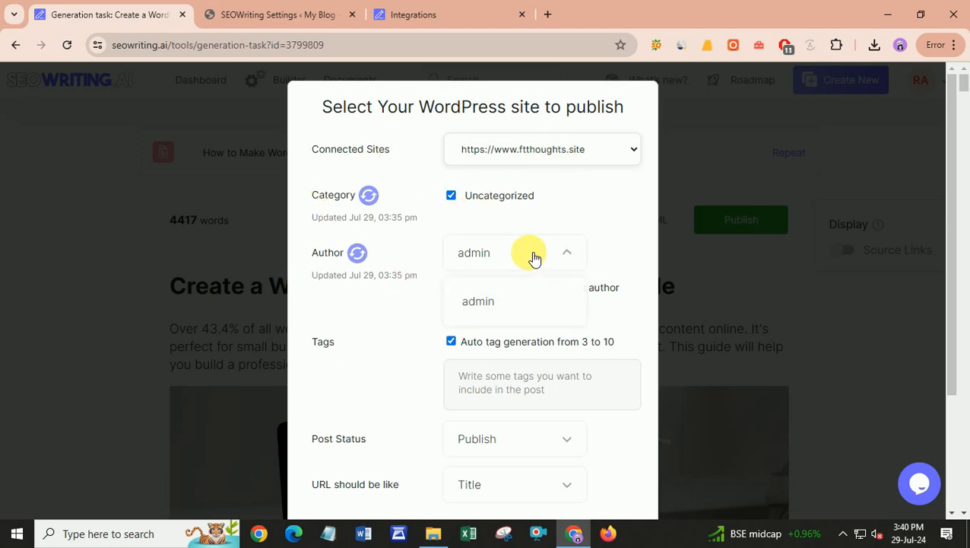
pyautogui.click(494, 302)
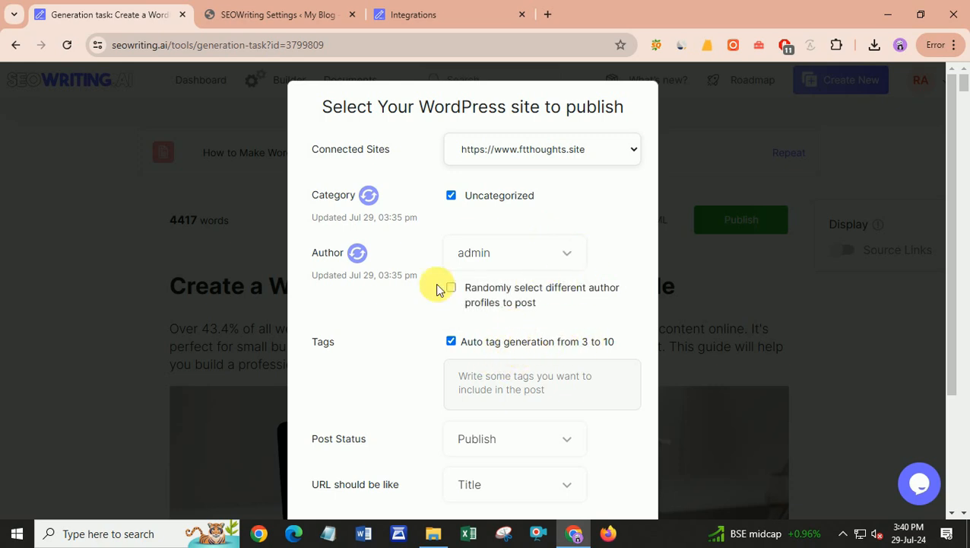
# Try Main Keyword as the basis for the post's URL and switch it back to Title
pyautogui.scroll(-2, 498, 331)
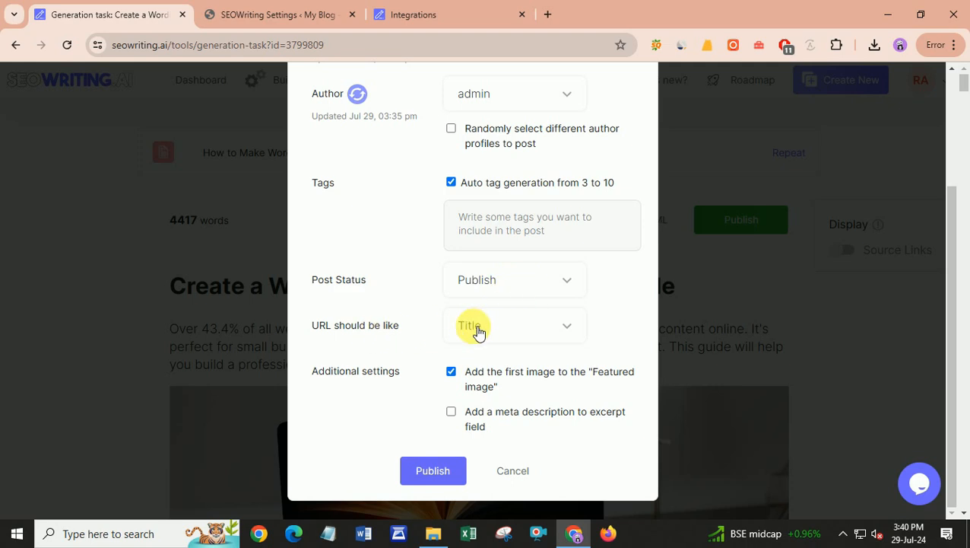
pyautogui.click(515, 329)
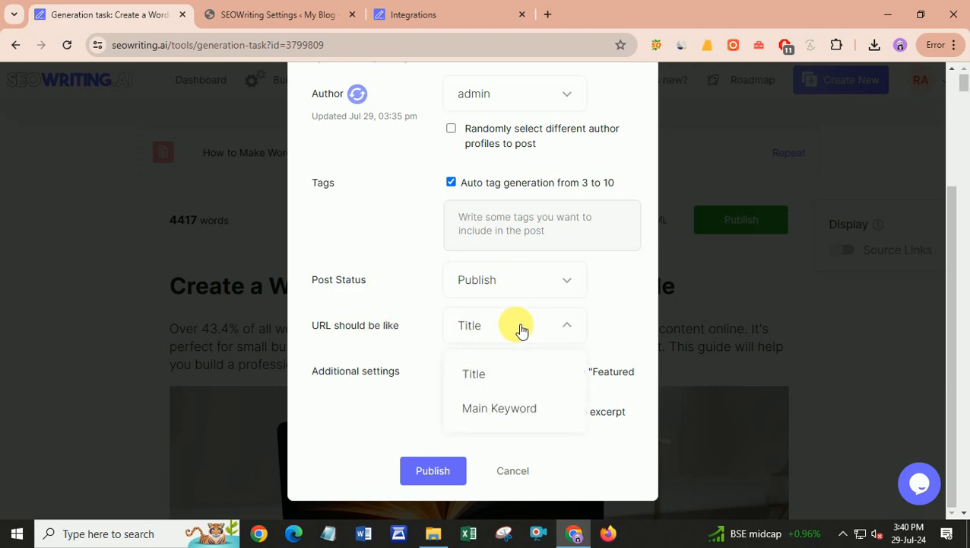
pyautogui.click(509, 401)
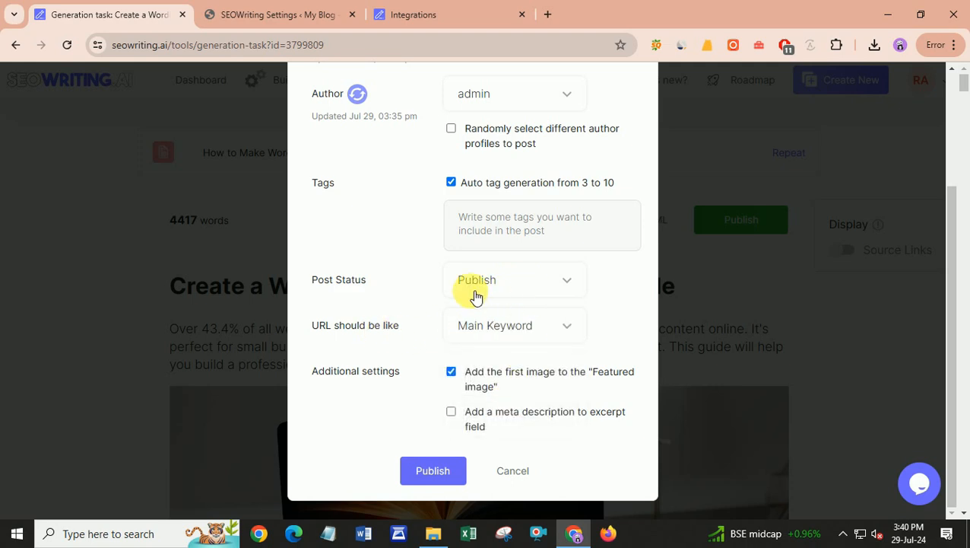
pyautogui.click(530, 332)
pyautogui.click(491, 375)
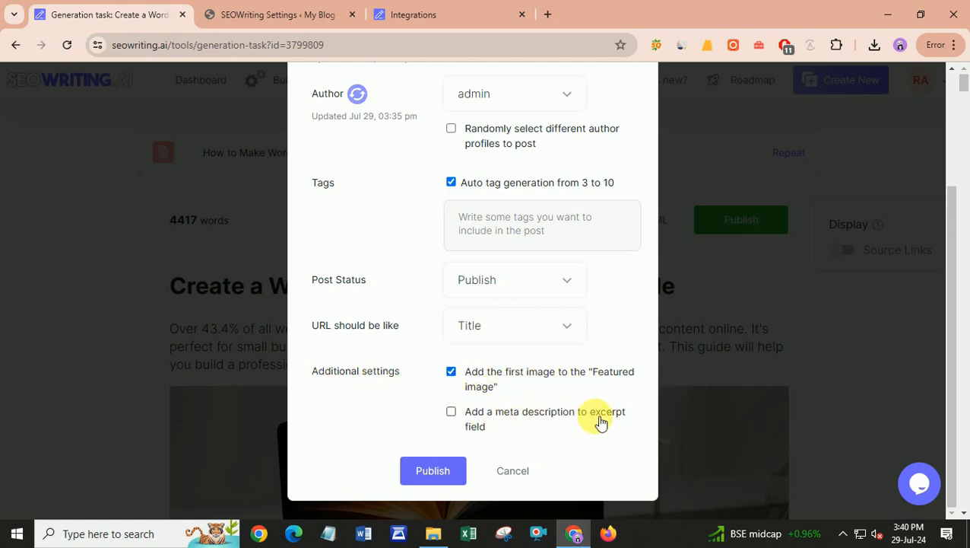
# Publish the article to the connected WordPress site and open the published post in a new browser tab
pyautogui.click(432, 470)
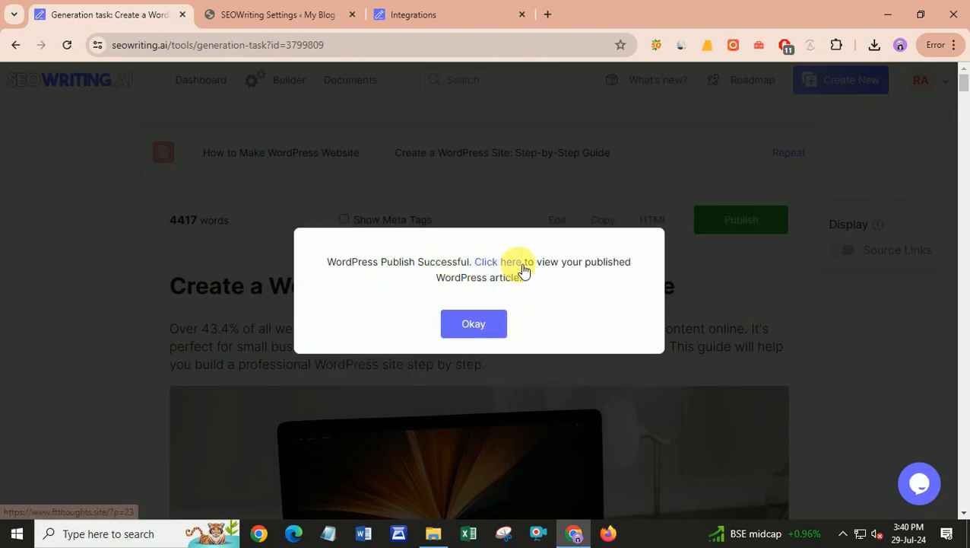
pyautogui.rightClick(491, 261)
pyautogui.click(540, 272)
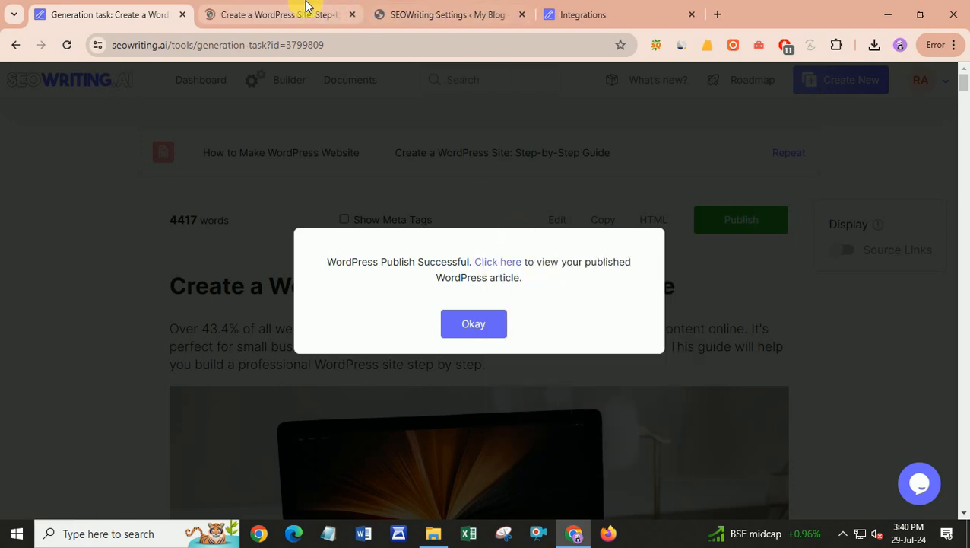
# Examine the published post's text, tables, images and embedded video down to the navigation menus section, and return to its beginning
pyautogui.click(277, 15)
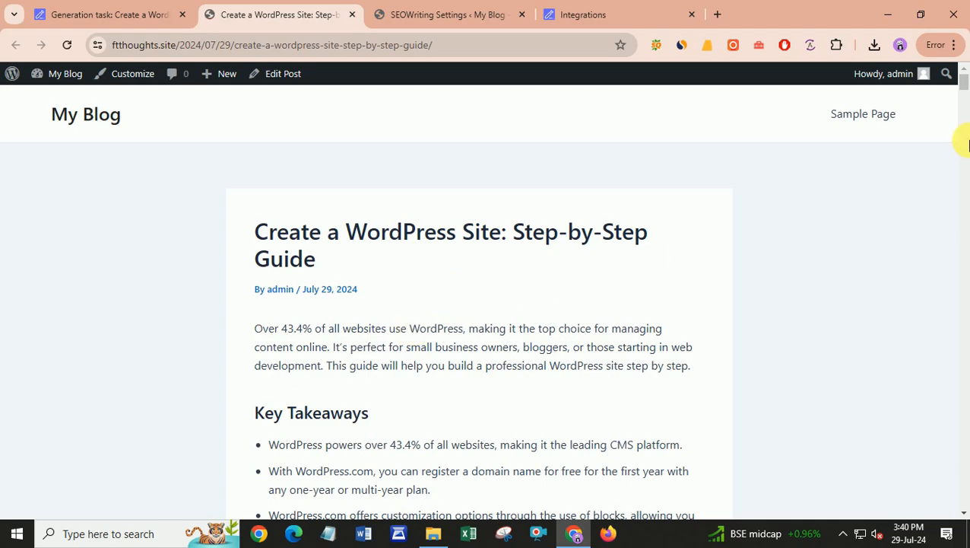
pyautogui.scroll(-9, 673, 269)
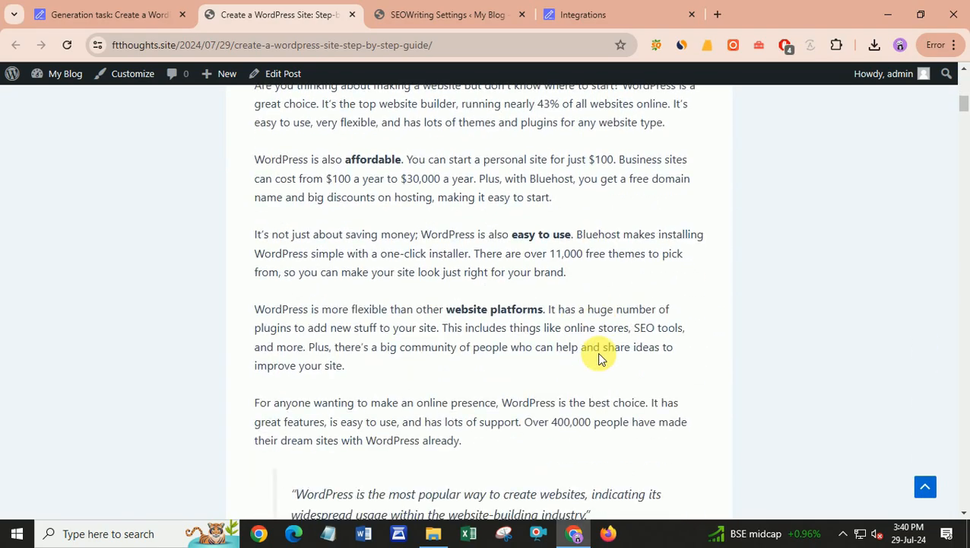
pyautogui.scroll(-3, 597, 352)
pyautogui.scroll(-6, 597, 353)
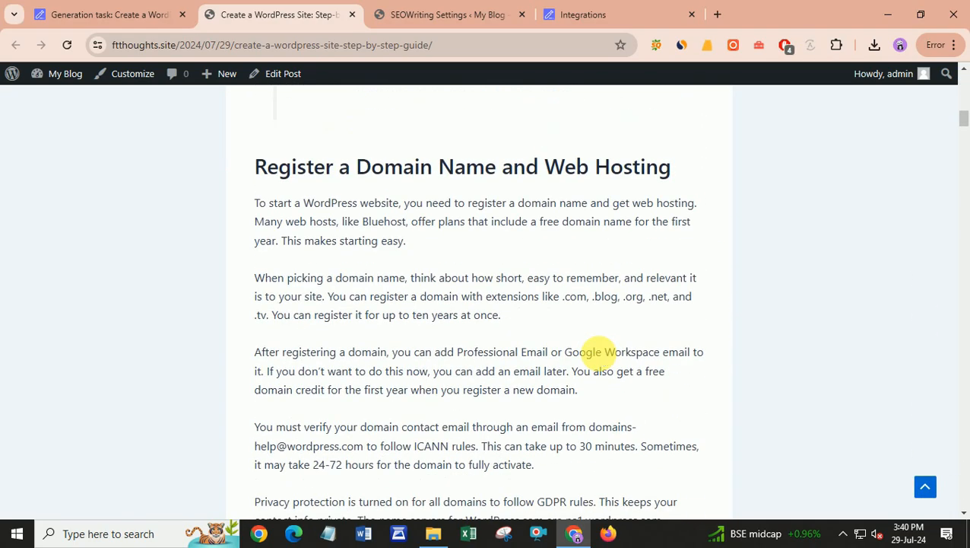
pyautogui.scroll(-12, 606, 359)
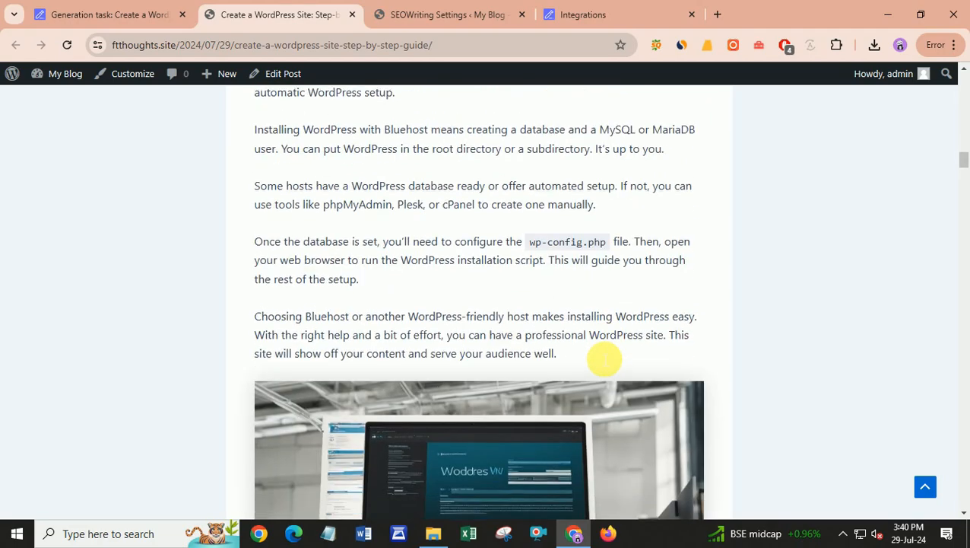
pyautogui.scroll(-15, 605, 360)
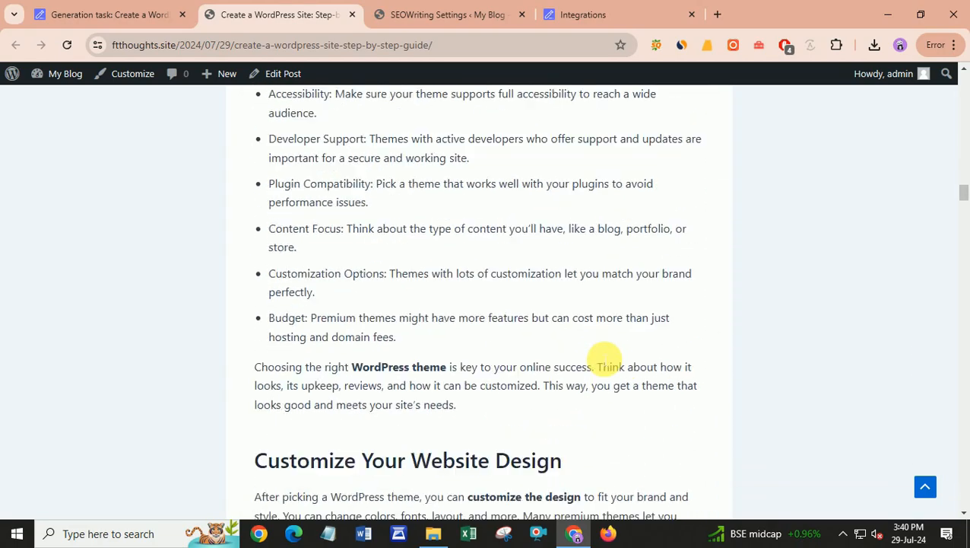
pyautogui.scroll(-5, 604, 356)
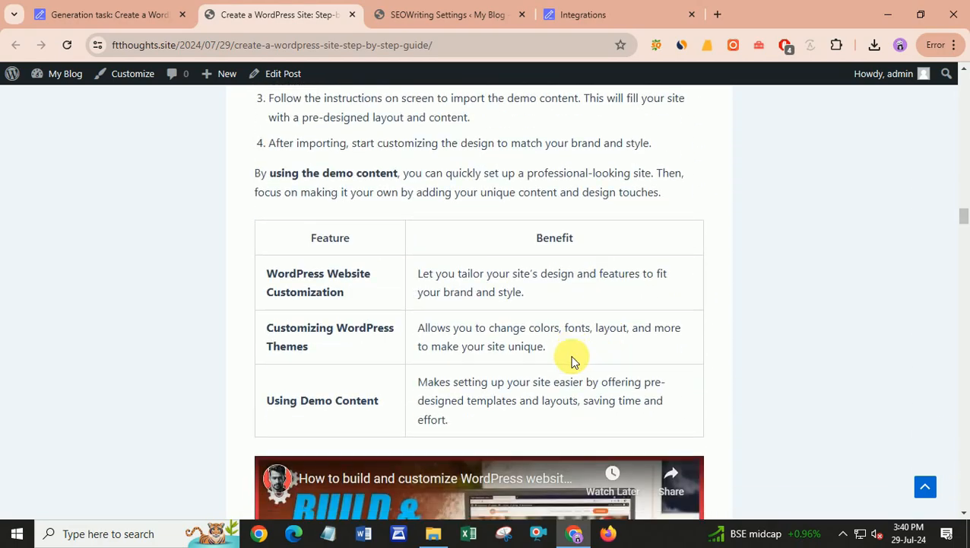
pyautogui.moveTo(394, 232); pyautogui.dragTo(526, 288)
pyautogui.click(628, 335)
pyautogui.scroll(-6, 595, 347)
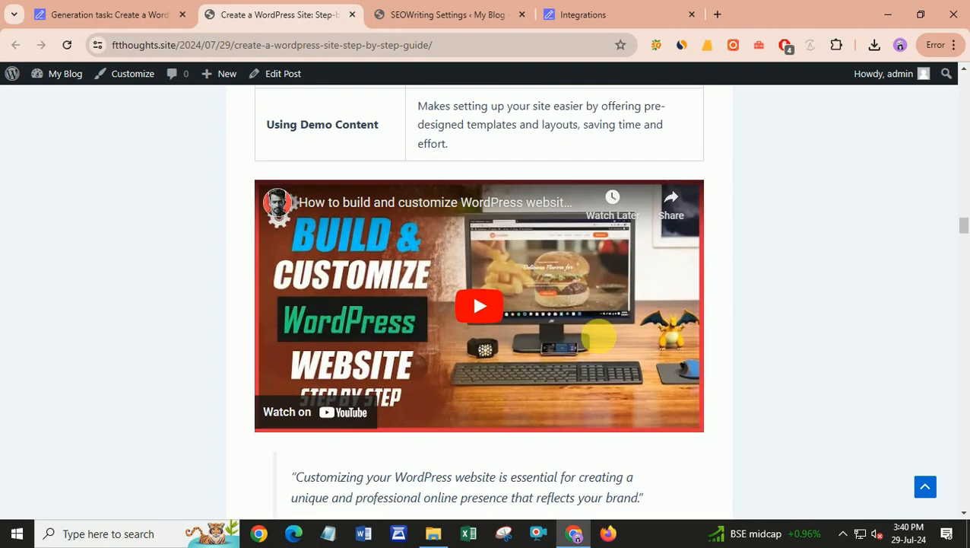
pyautogui.scroll(-14, 595, 347)
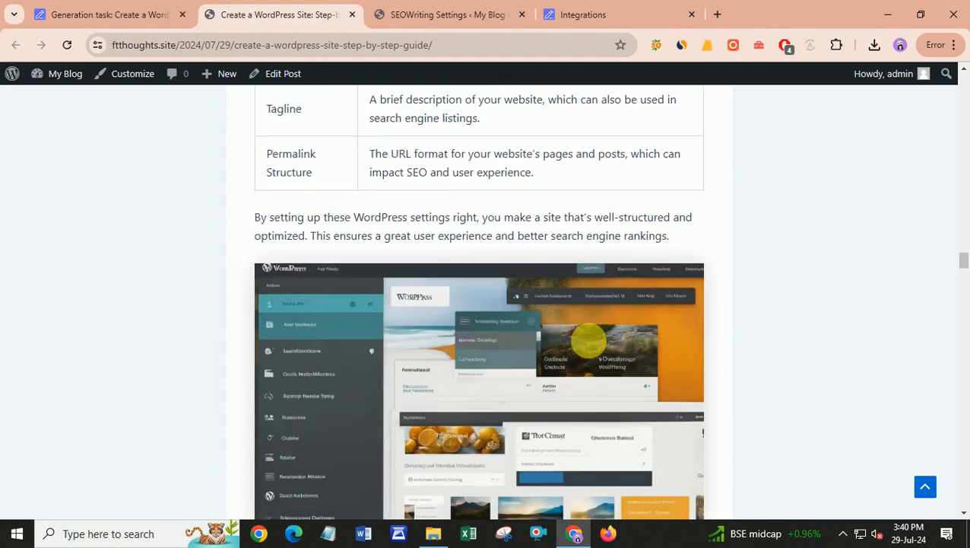
pyautogui.scroll(-12, 595, 347)
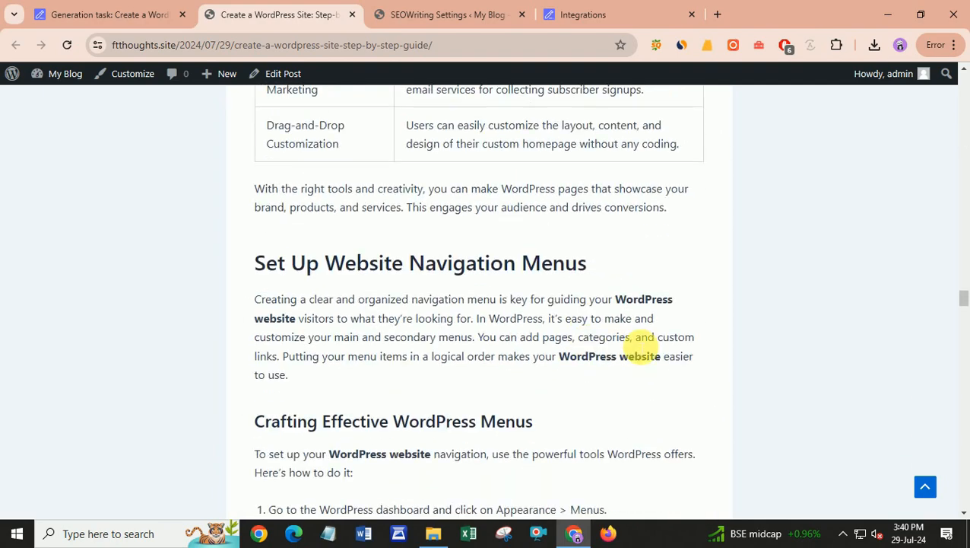
pyautogui.moveTo(964, 301); pyautogui.dragTo(964, 76)
# Open the WordPress dashboard in a separate browser tab and check the new post's author, category, tags and date in the posts list
pyautogui.rightClick(76, 96)
pyautogui.click(113, 107)
pyautogui.click(365, 9)
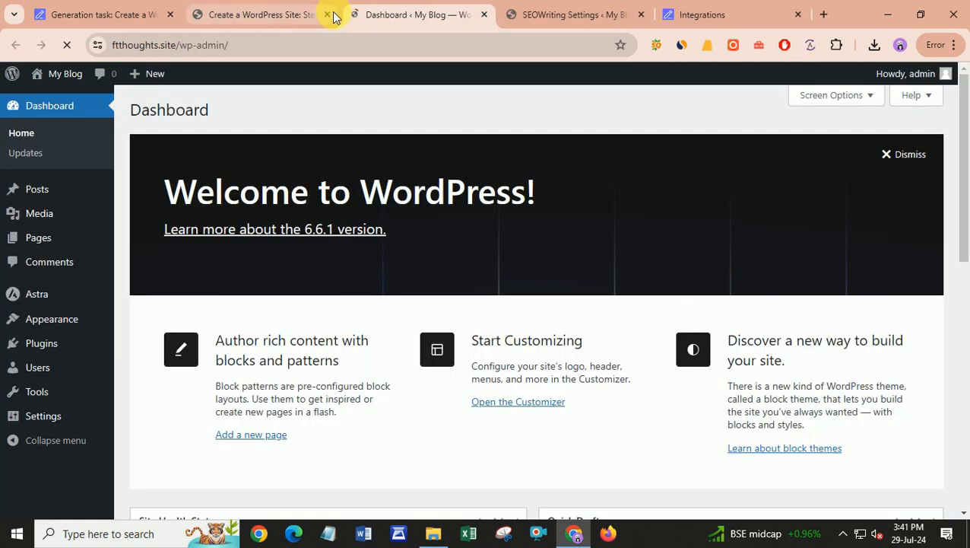
pyautogui.click(44, 190)
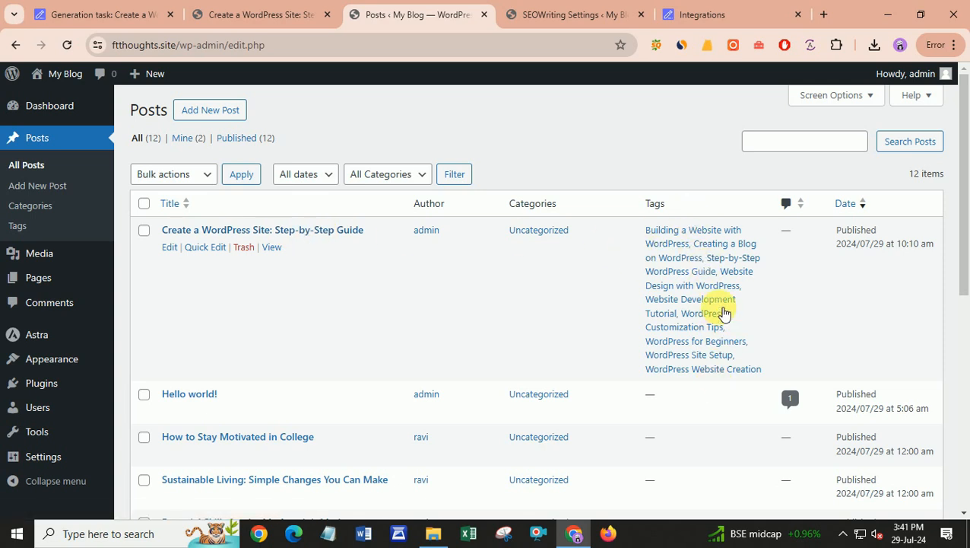
pyautogui.scroll(-3, 708, 316)
pyautogui.scroll(2, 704, 314)
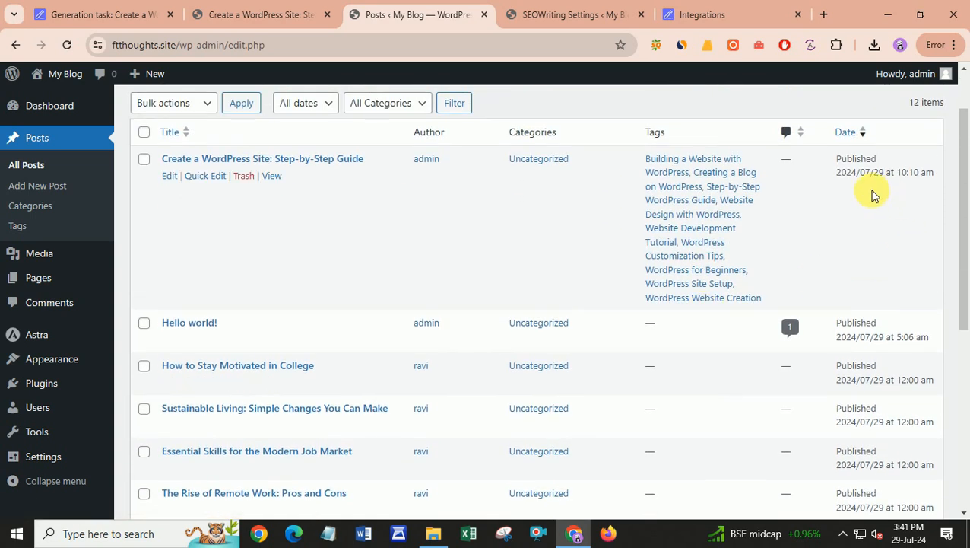
pyautogui.scroll(1, 429, 239)
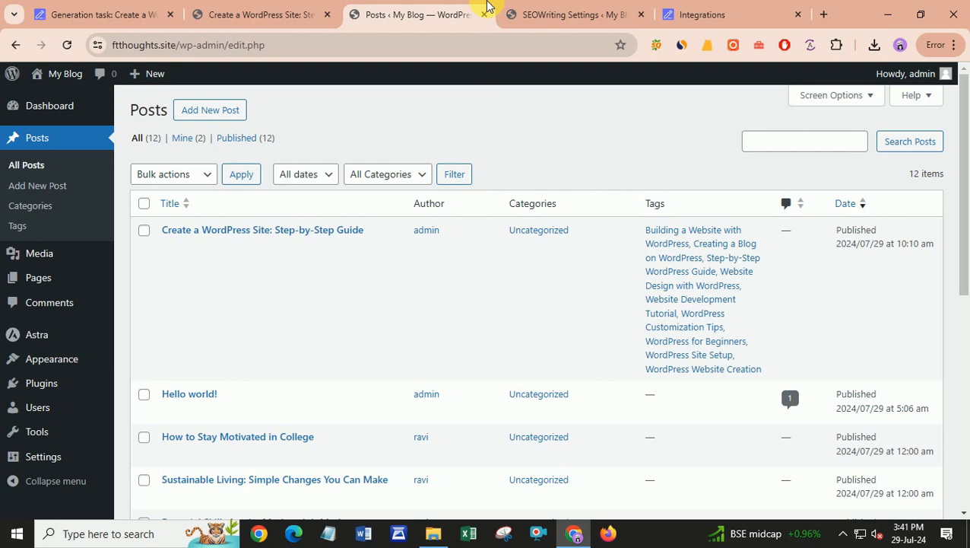
# Close the posts list, SEOWriting Settings, Integrations and published post pages, and dismiss the publishing confirmation on the generated article
pyautogui.click(485, 15)
pyautogui.click(485, 14)
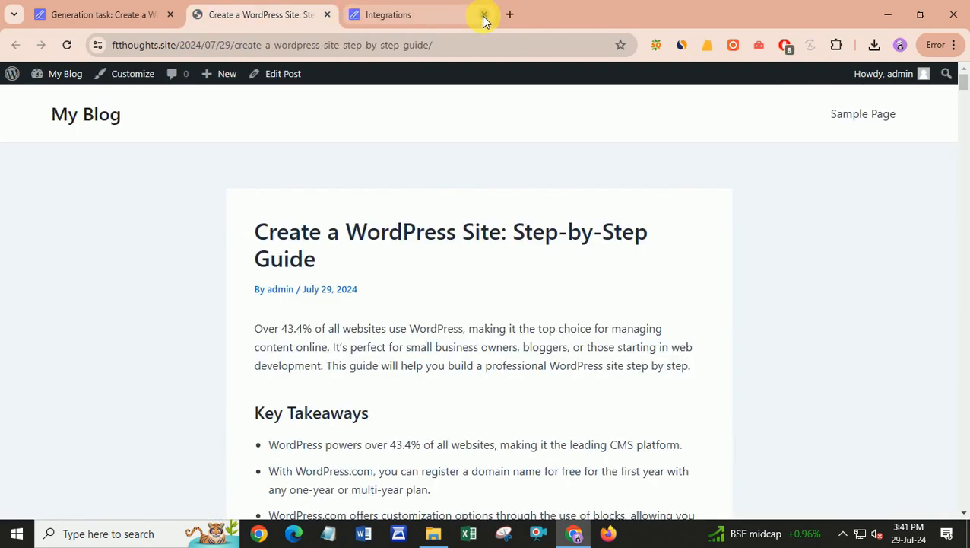
pyautogui.click(484, 15)
pyautogui.click(354, 16)
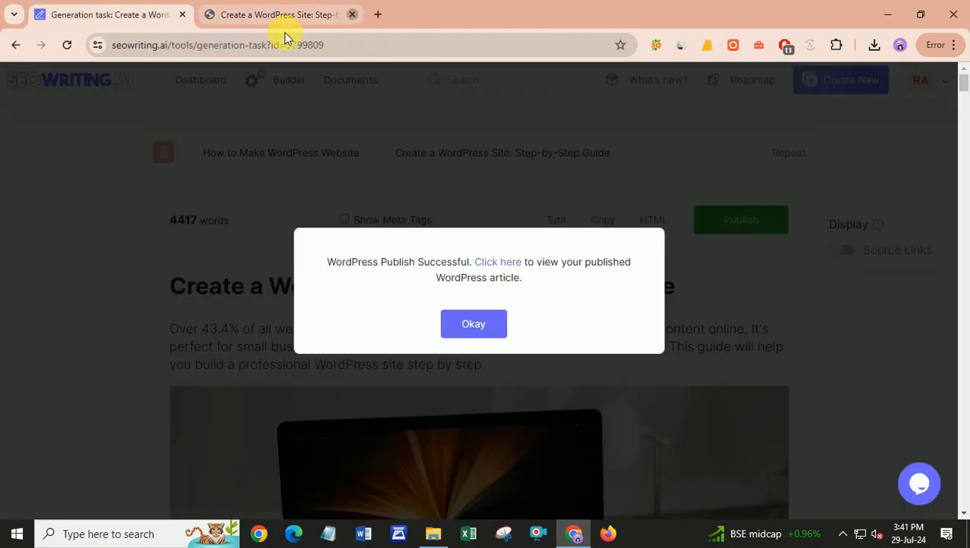
pyautogui.click(473, 323)
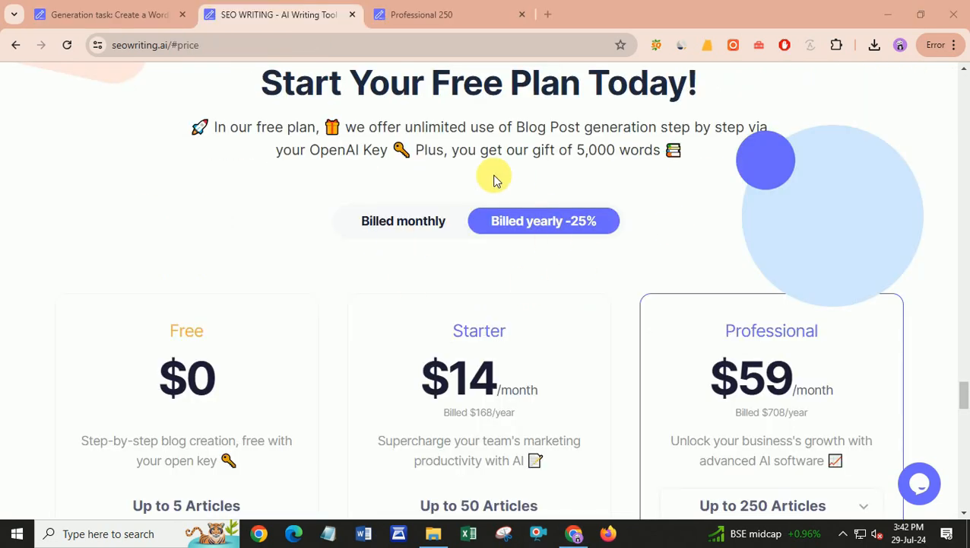
# Compare yearly and monthly billing on the pricing page, ending on Billed monthly, and examine the Free, Starter and Professional prices
pyautogui.scroll(1, 502, 152)
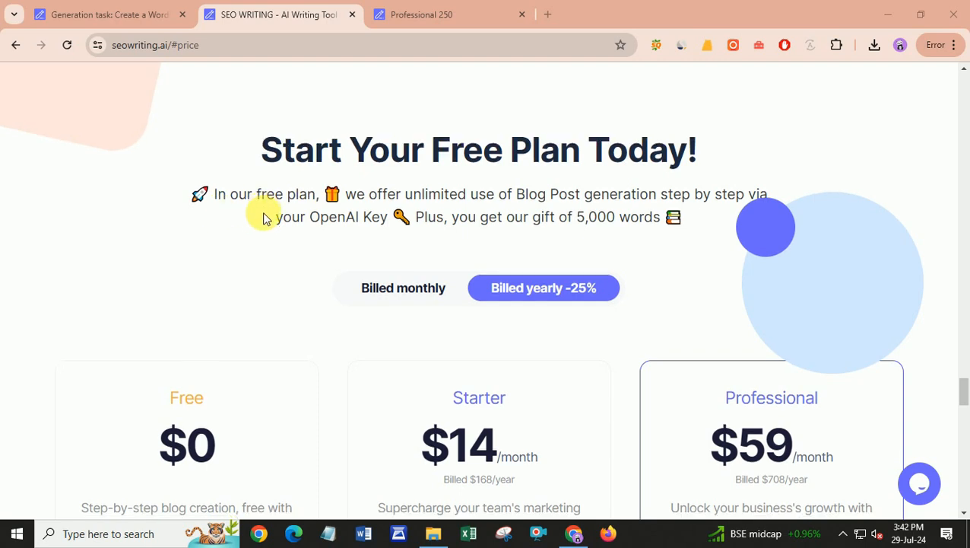
pyautogui.scroll(-1, 342, 224)
pyautogui.click(430, 222)
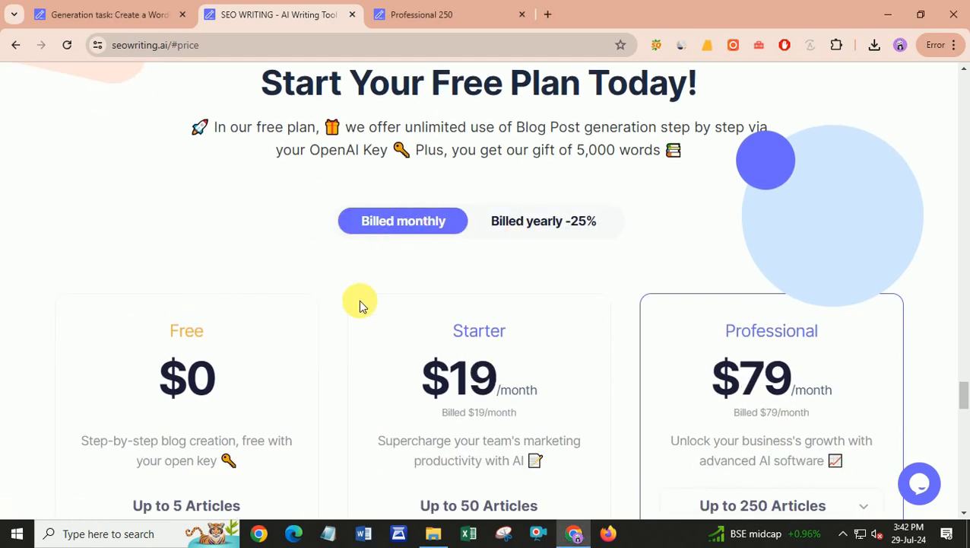
pyautogui.click(545, 225)
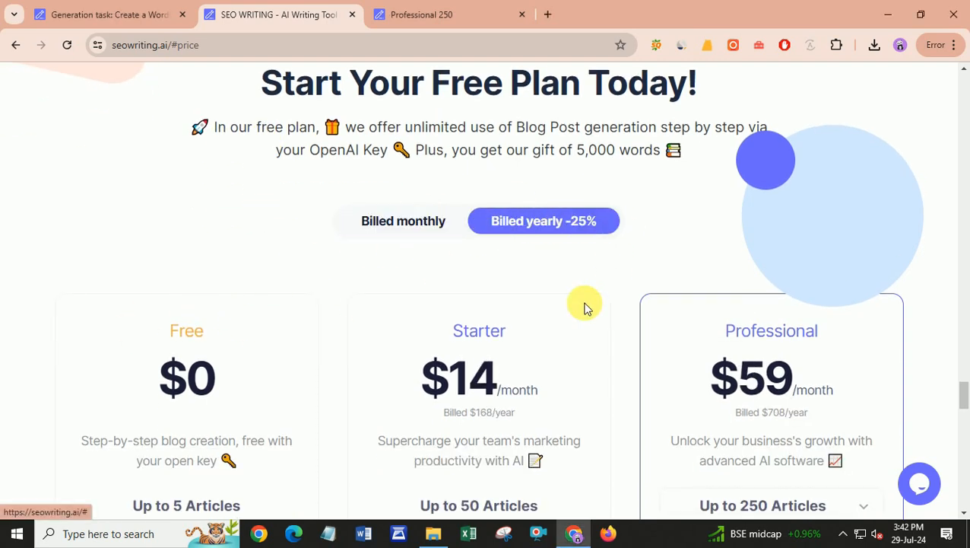
pyautogui.click(409, 228)
pyautogui.moveTo(172, 373); pyautogui.dragTo(210, 379)
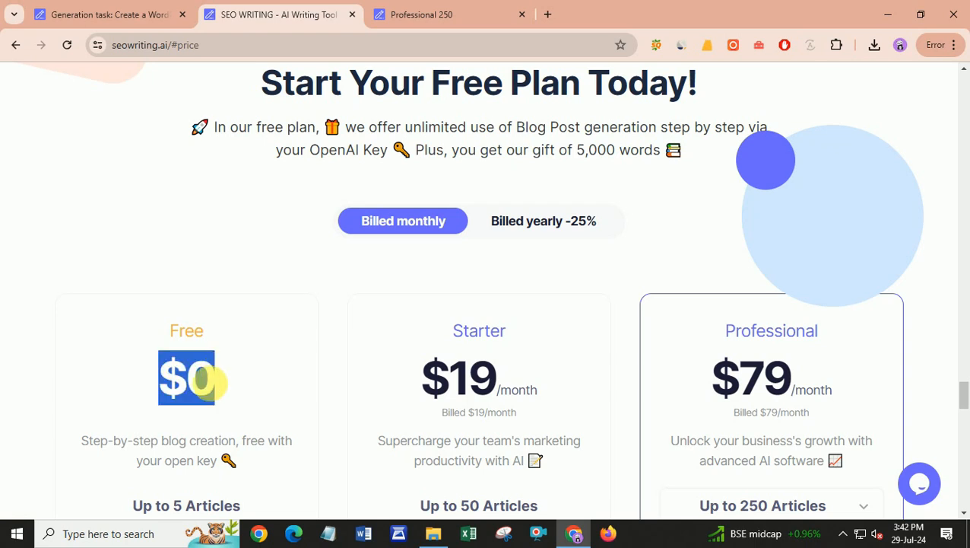
pyautogui.moveTo(426, 372); pyautogui.dragTo(525, 380)
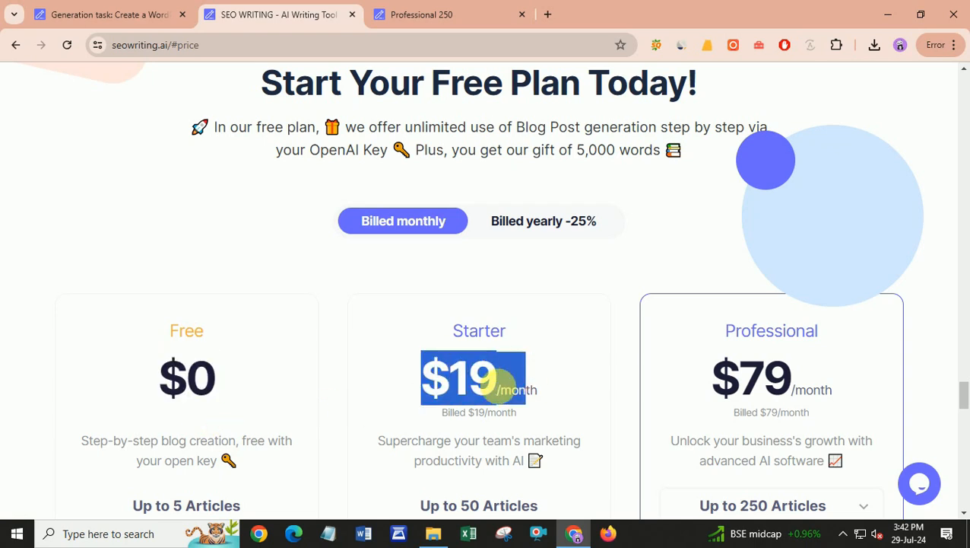
pyautogui.moveTo(726, 378); pyautogui.dragTo(833, 384)
# Examine the Free plan's article limit, generations, word allowance, Humanize Text and Auto Citations features
pyautogui.scroll(-2, 297, 344)
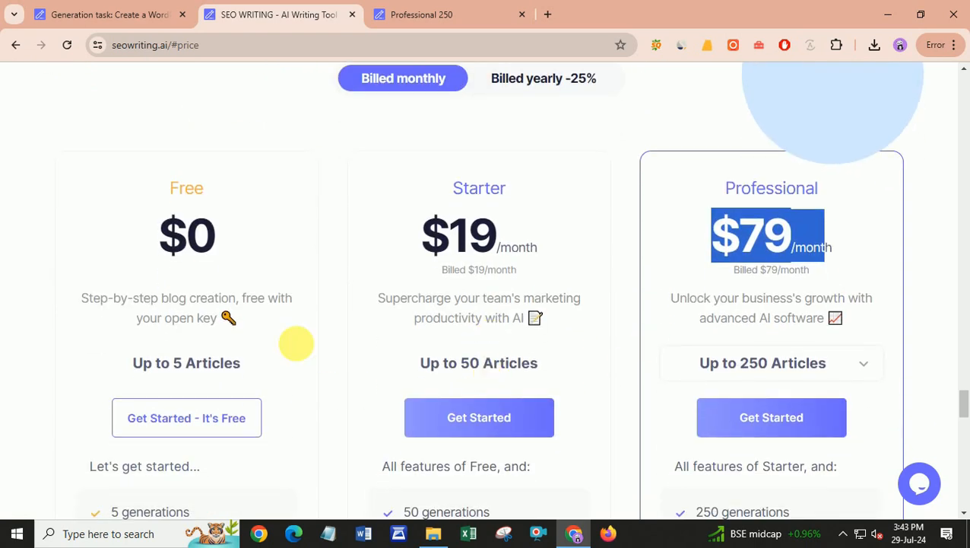
pyautogui.scroll(-1, 156, 335)
pyautogui.click(174, 299)
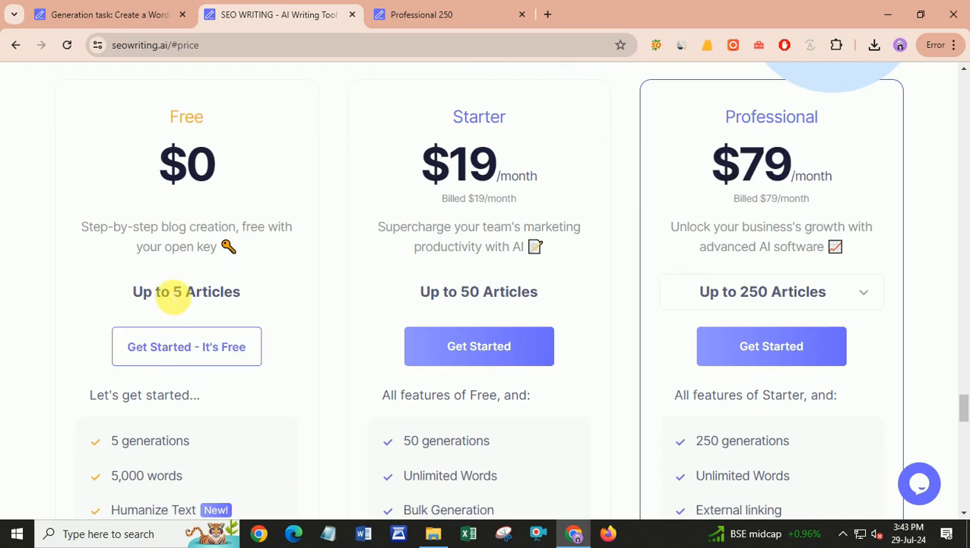
pyautogui.moveTo(173, 299); pyautogui.dragTo(243, 286)
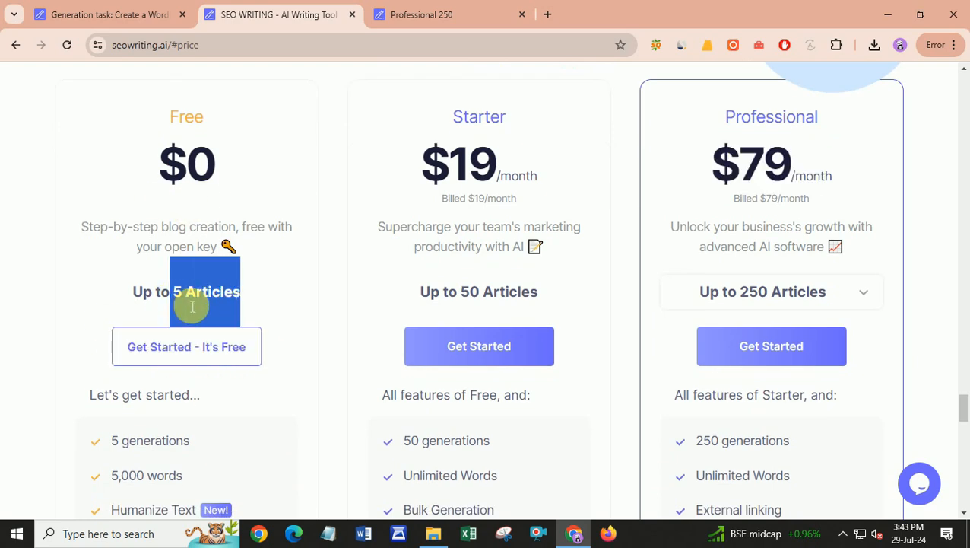
pyautogui.scroll(-1, 151, 373)
pyautogui.moveTo(112, 370); pyautogui.dragTo(165, 371)
pyautogui.moveTo(112, 406); pyautogui.dragTo(180, 408)
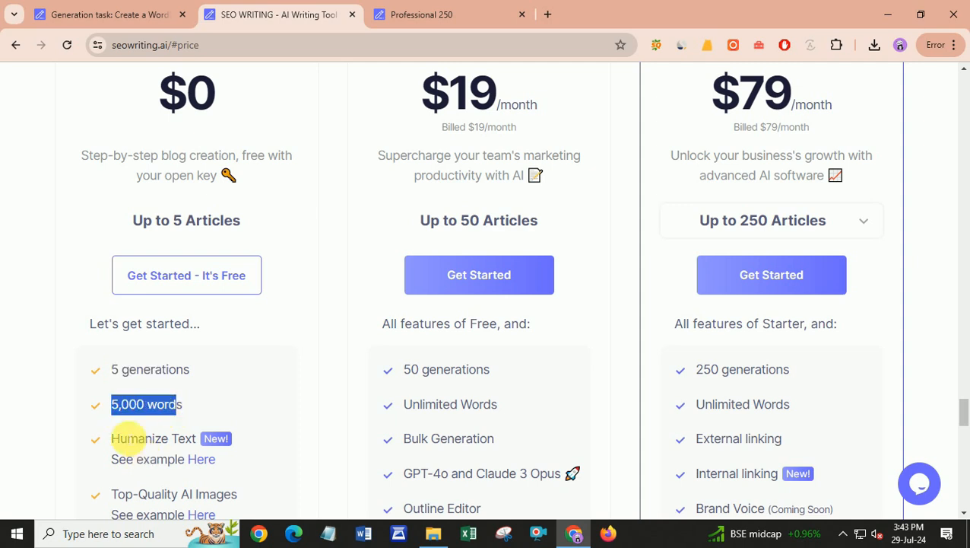
pyautogui.moveTo(113, 439); pyautogui.dragTo(197, 437)
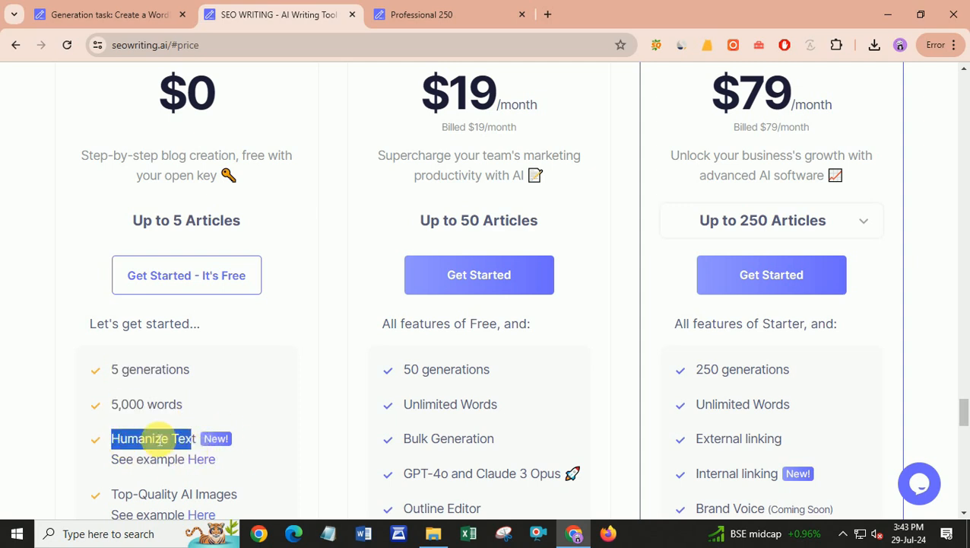
pyautogui.scroll(-1, 160, 440)
pyautogui.moveTo(112, 479); pyautogui.dragTo(164, 477)
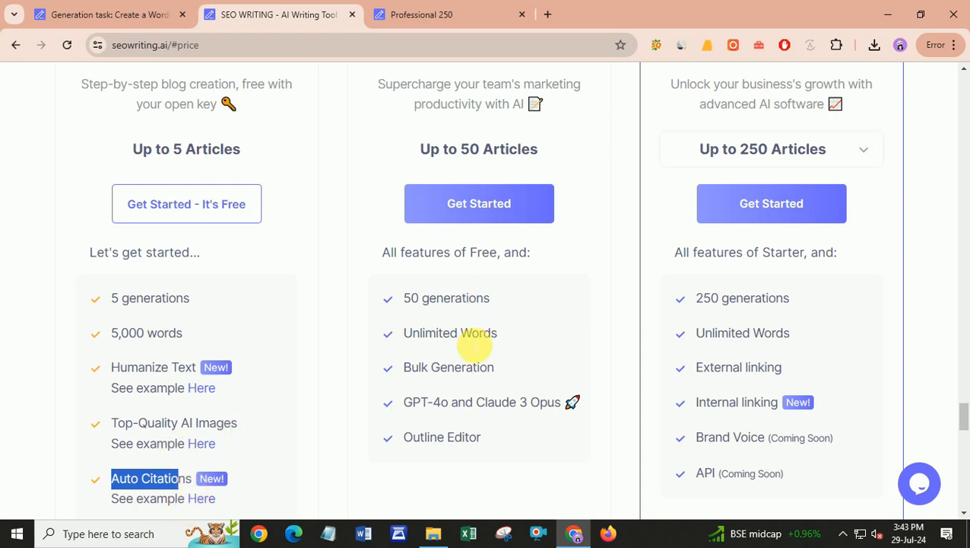
# Examine the Starter plan's monthly price, article limit and feature list from generations through Outline Editor
pyautogui.scroll(2, 472, 342)
pyautogui.moveTo(435, 163); pyautogui.dragTo(516, 164)
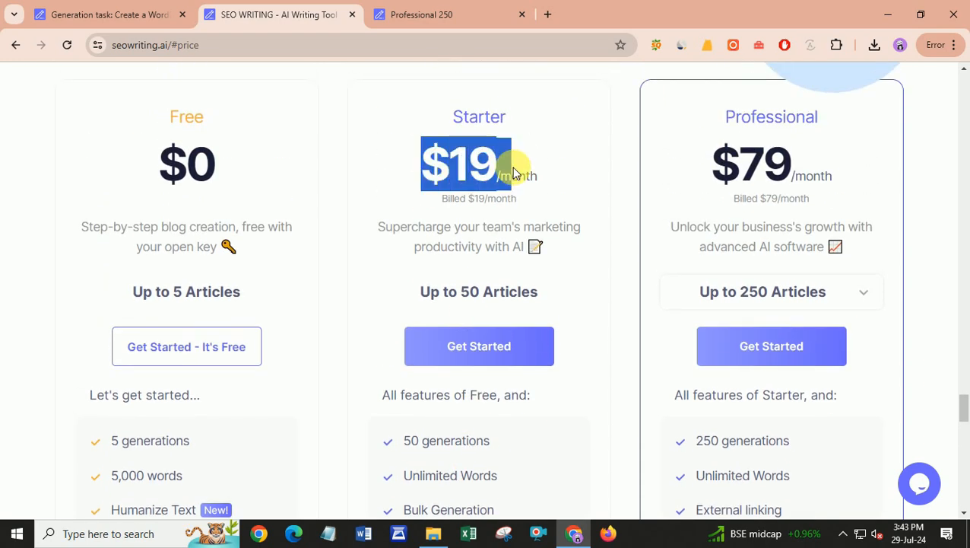
pyautogui.moveTo(423, 292); pyautogui.dragTo(536, 298)
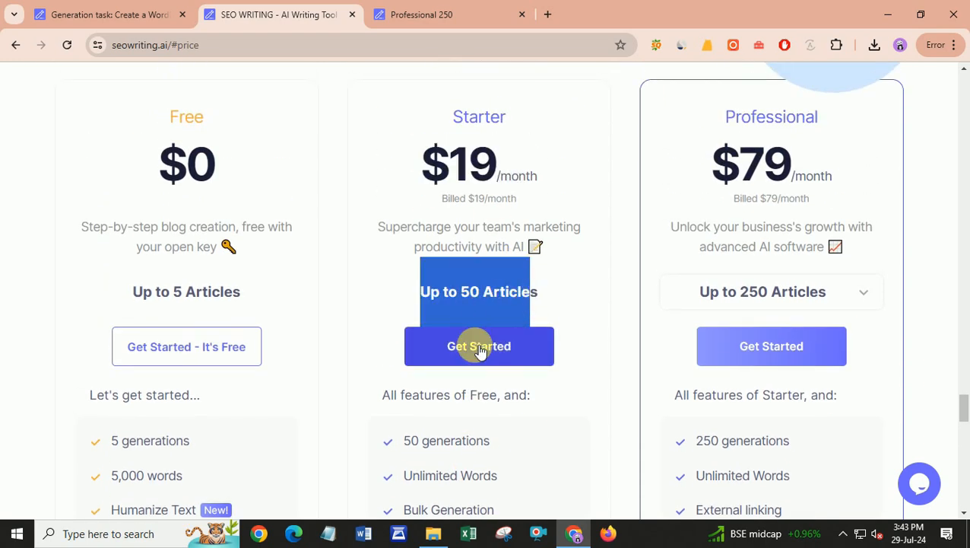
pyautogui.moveTo(391, 403); pyautogui.dragTo(456, 407)
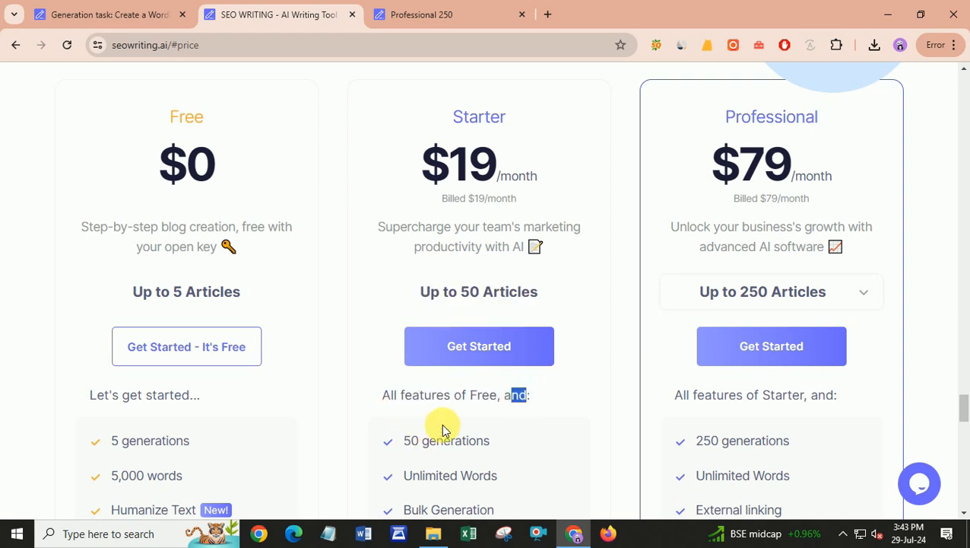
pyautogui.scroll(-2, 434, 381)
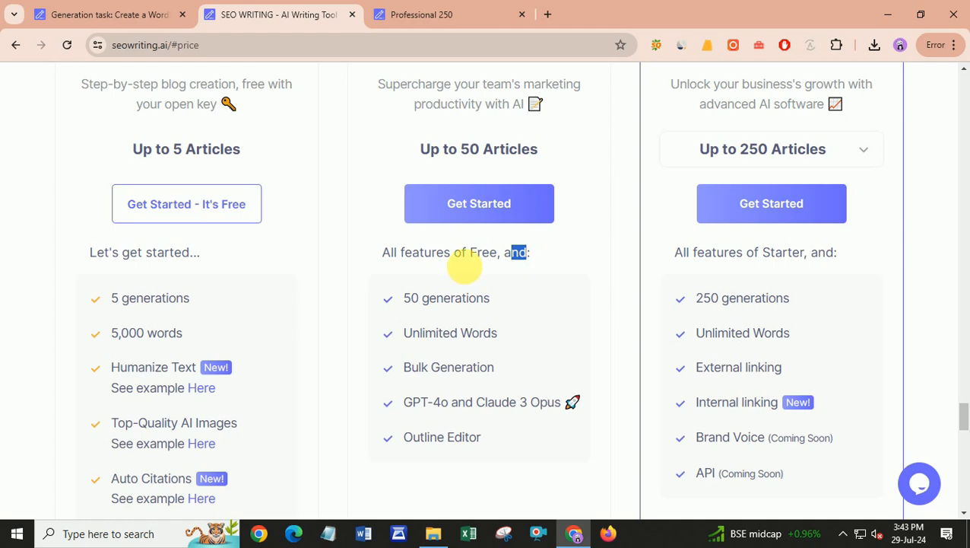
pyautogui.moveTo(399, 299); pyautogui.dragTo(481, 299)
pyautogui.moveTo(403, 333); pyautogui.dragTo(471, 334)
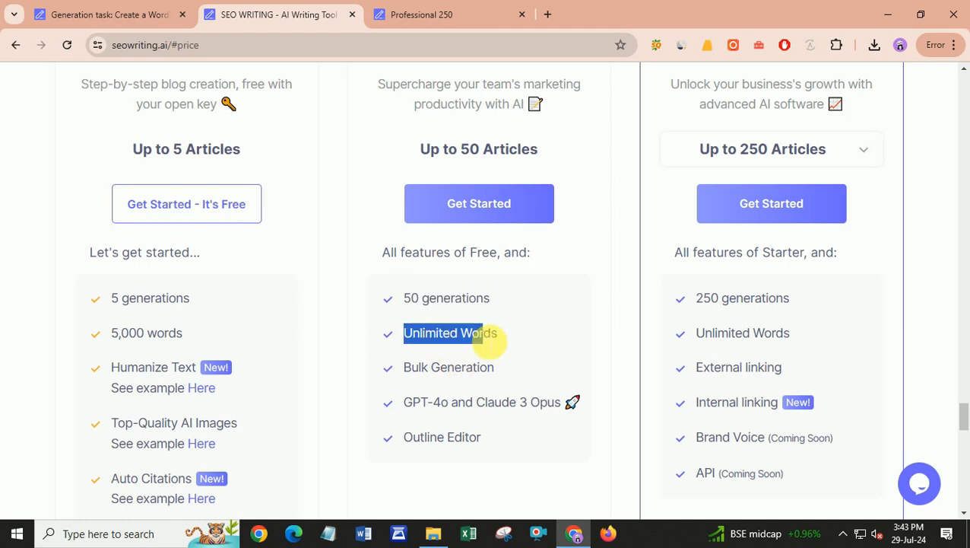
pyautogui.moveTo(419, 371); pyautogui.dragTo(505, 372)
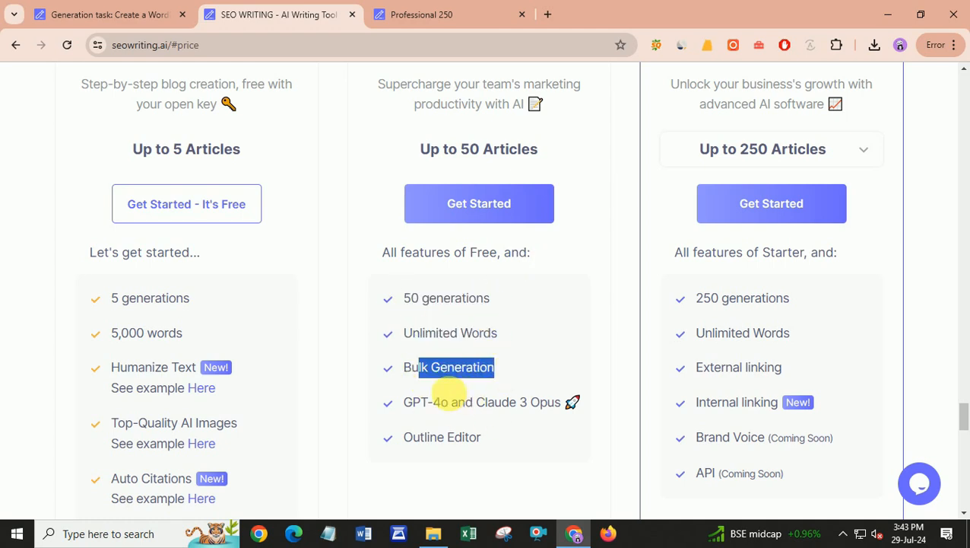
pyautogui.moveTo(413, 403); pyautogui.dragTo(549, 408)
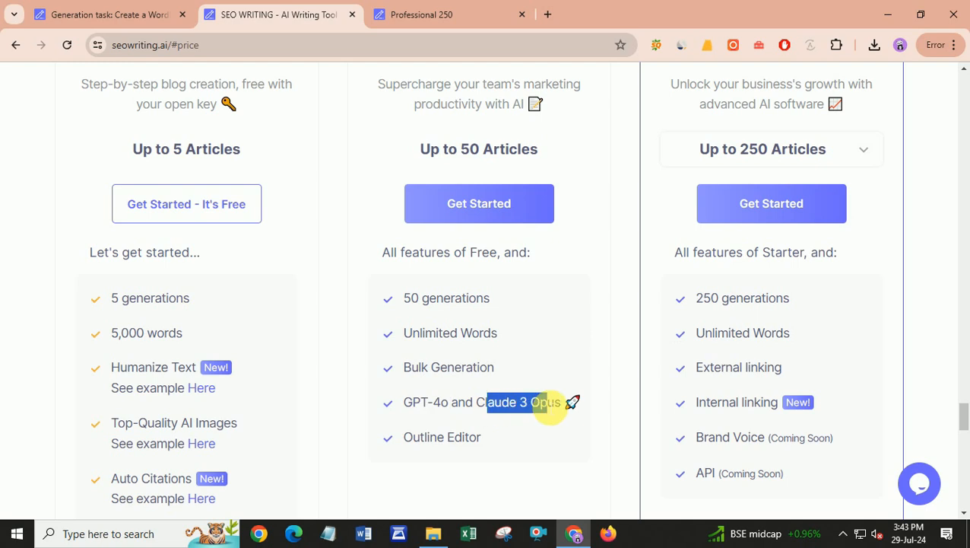
pyautogui.moveTo(404, 447); pyautogui.dragTo(481, 444)
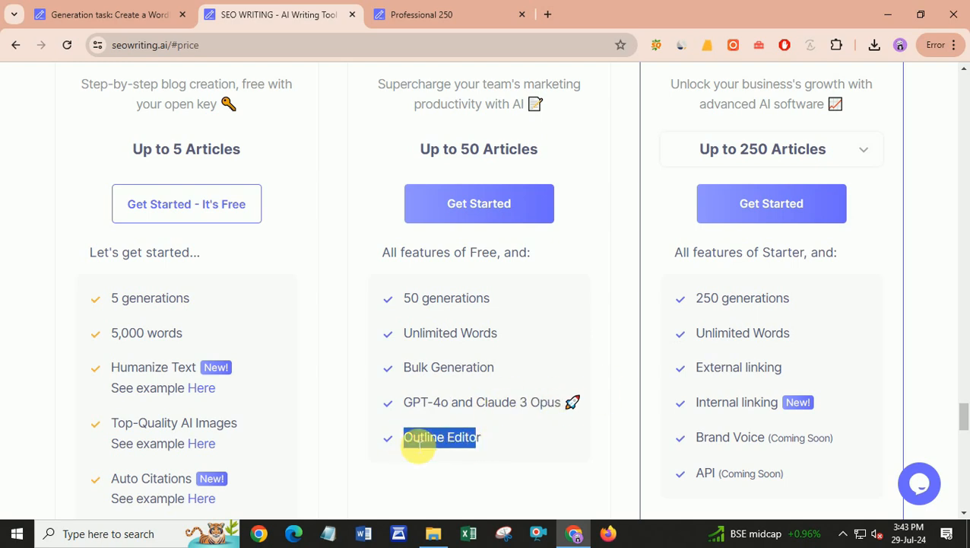
# Compare the Professional plan's yearly and monthly prices on the pricing page, ending on Billed monthly
pyautogui.scroll(2, 494, 404)
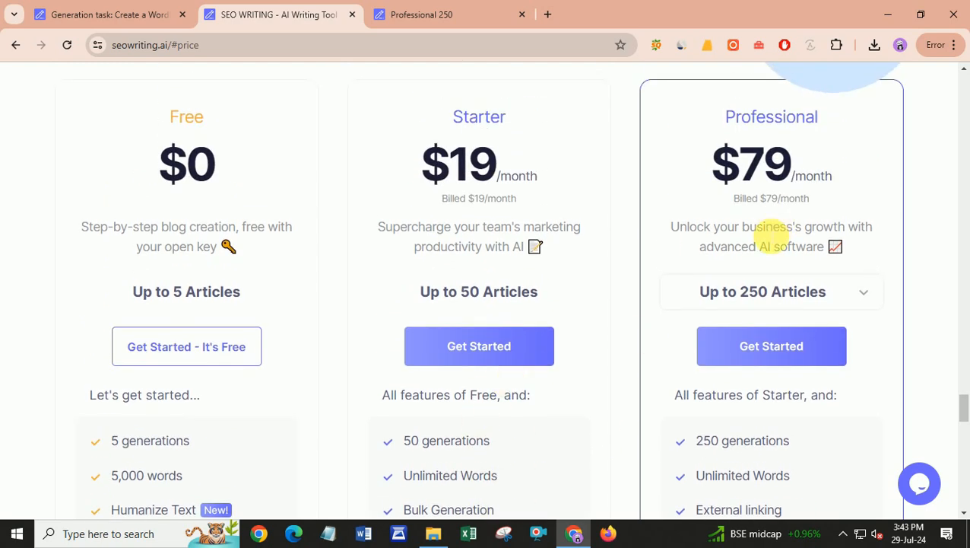
pyautogui.scroll(1, 772, 237)
pyautogui.click(535, 85)
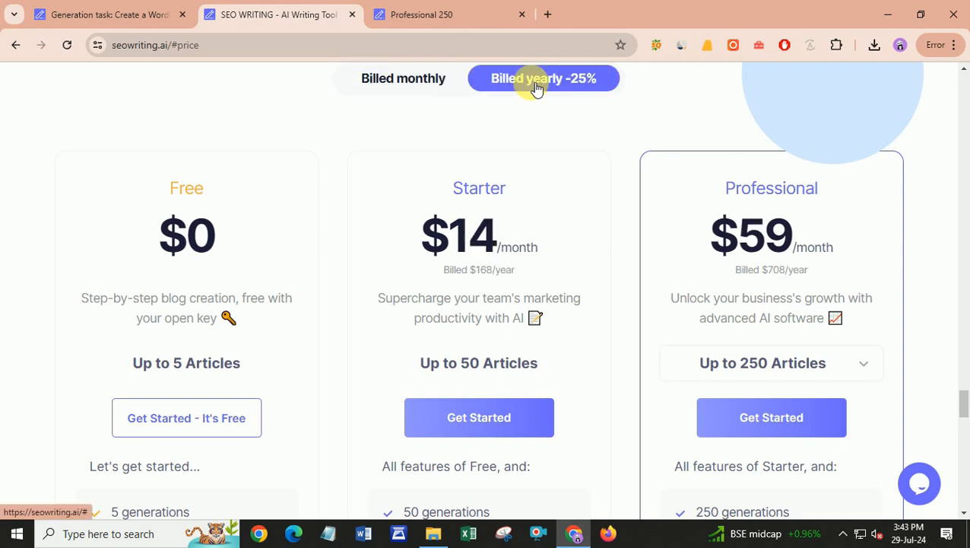
pyautogui.moveTo(710, 232); pyautogui.dragTo(825, 251)
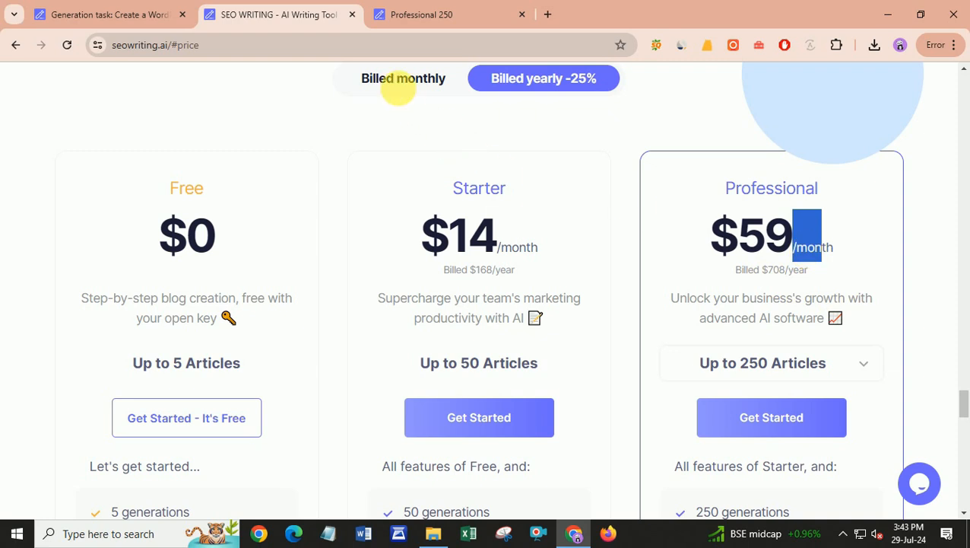
pyautogui.click(397, 81)
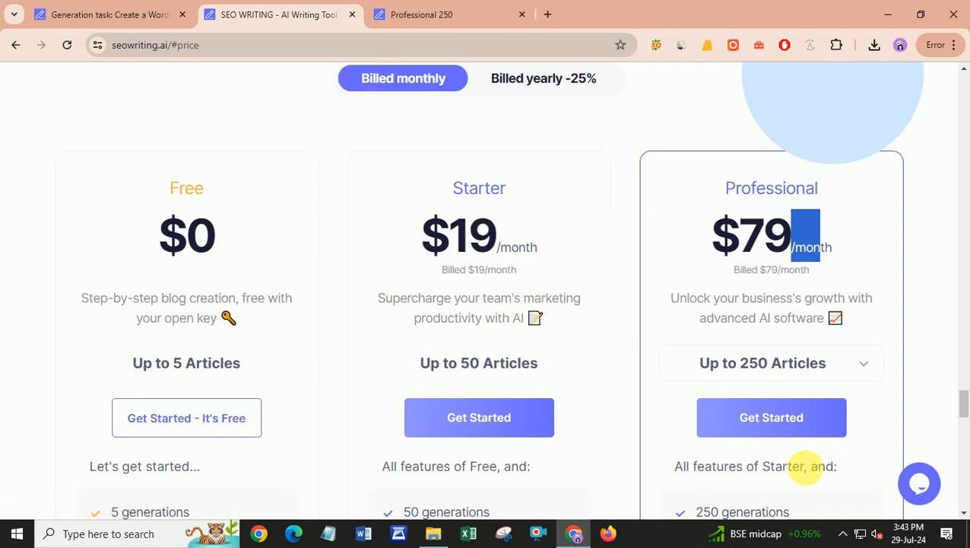
# Get started with the Professional plan for up to 250 articles and switch to the Professional 250 checkout page
pyautogui.click(791, 431)
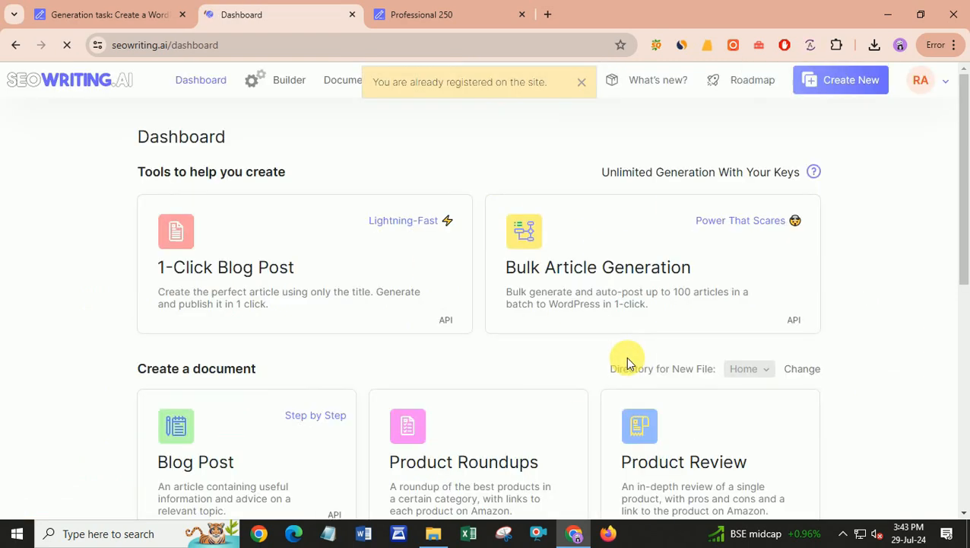
pyautogui.scroll(-6, 762, 362)
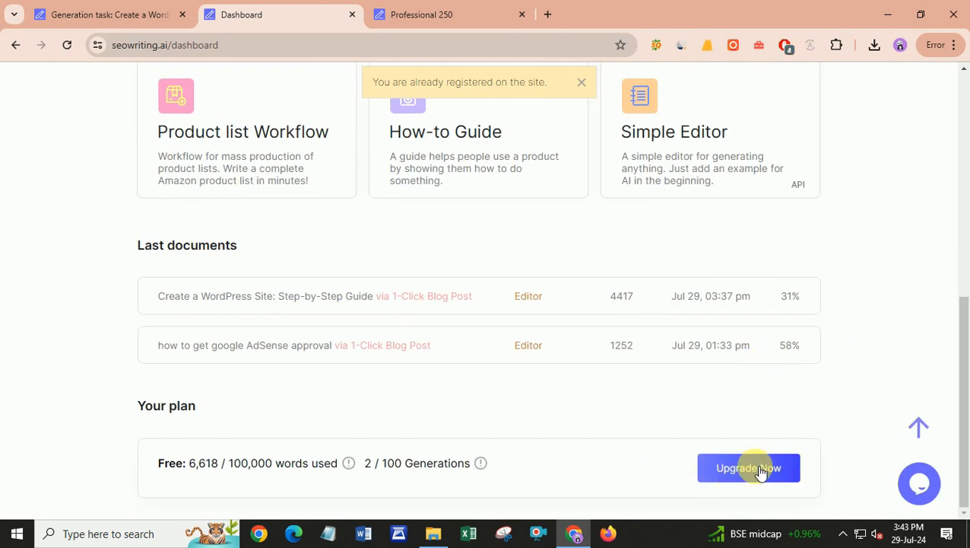
pyautogui.click(467, 6)
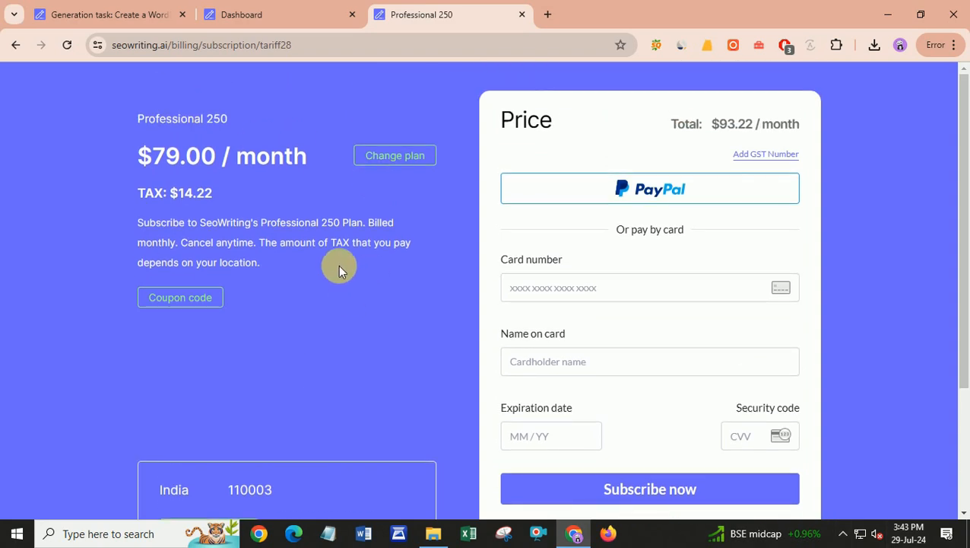
# Apply the coupon code THOUGHTS to the Professional 250 monthly subscription
pyautogui.click(204, 300)
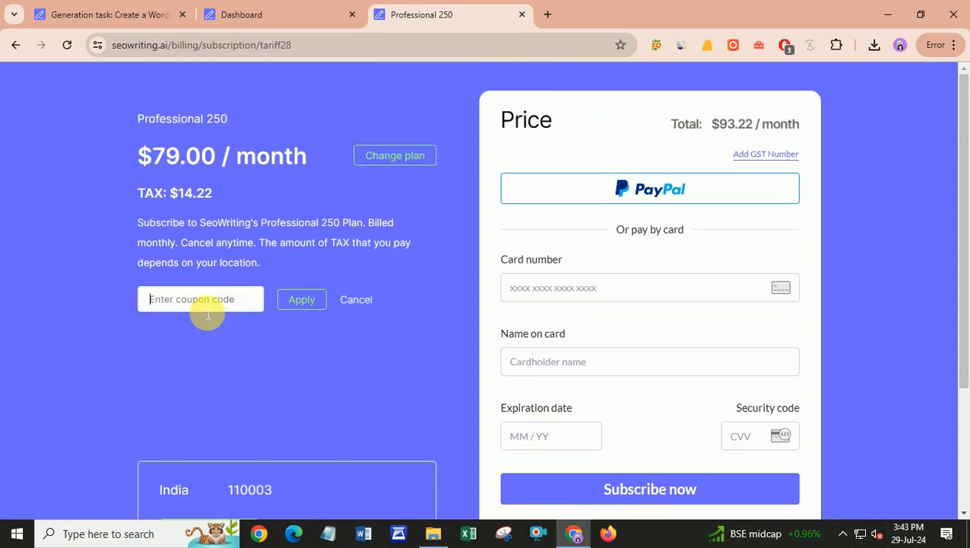
pyautogui.write('THOUGHTS')
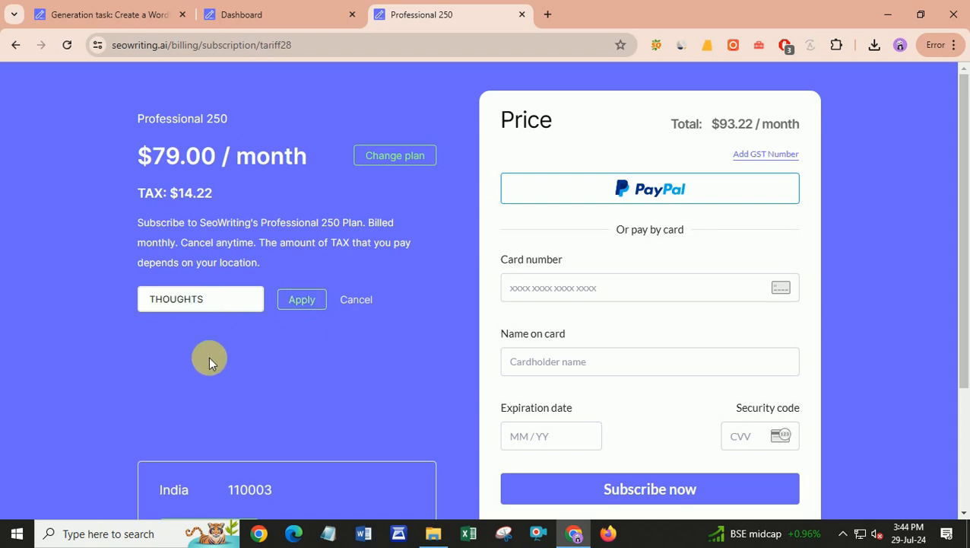
pyautogui.moveTo(191, 299); pyautogui.dragTo(221, 303)
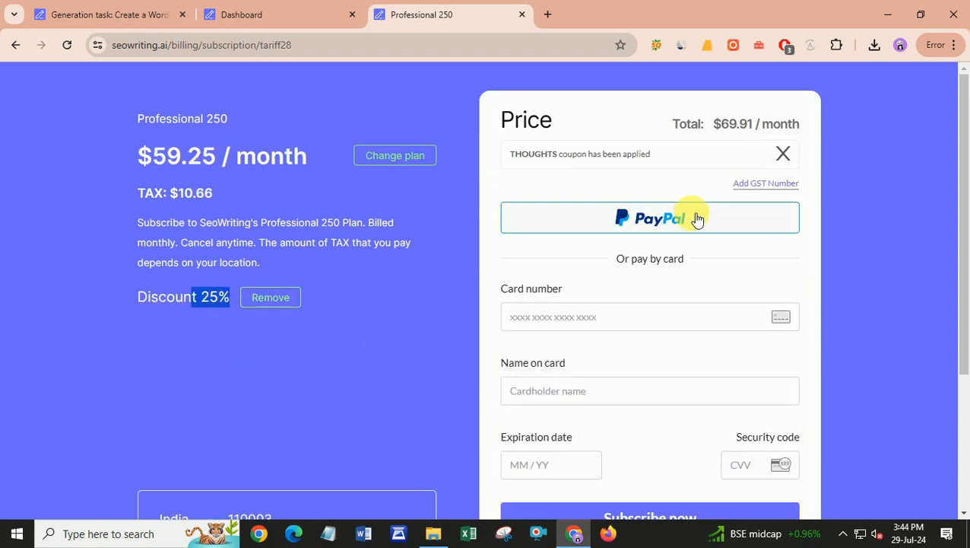
# Examine the checkout's discounted monthly total, applied-coupon notice, card payment fields and billing location
pyautogui.scroll(-3, 664, 272)
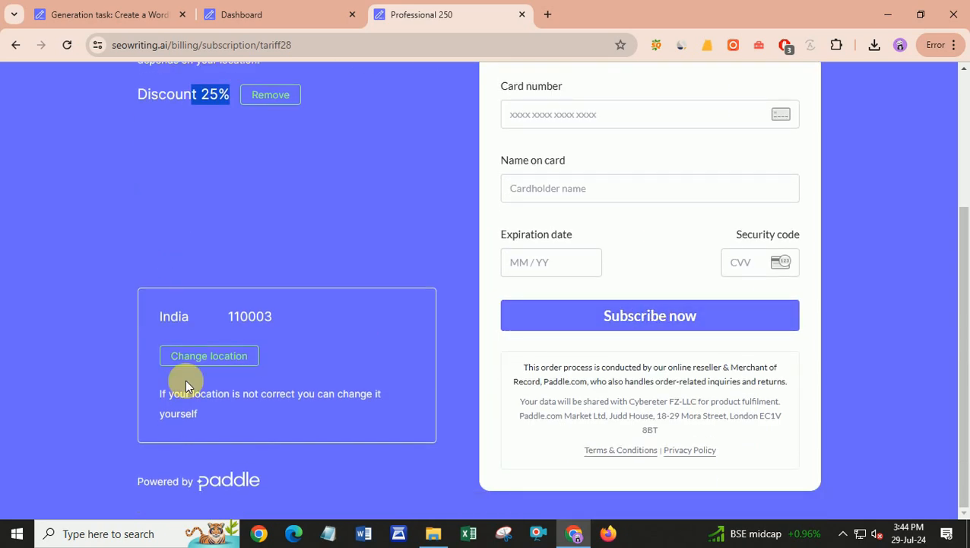
pyautogui.scroll(3, 635, 317)
pyautogui.moveTo(721, 126); pyautogui.dragTo(755, 125)
pyautogui.click(496, 162)
pyautogui.moveTo(496, 162); pyautogui.dragTo(623, 156)
pyautogui.scroll(-2, 741, 336)
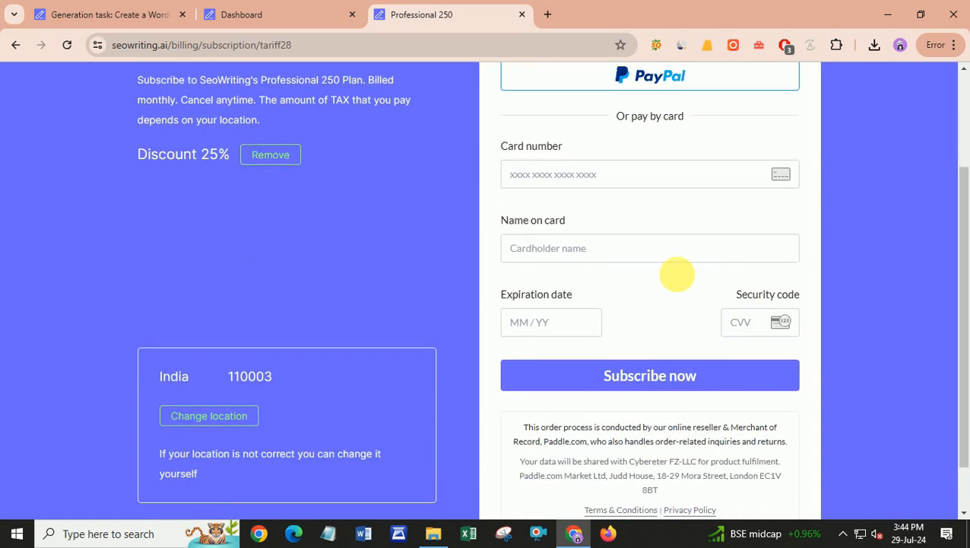
pyautogui.scroll(-1, 677, 395)
pyautogui.scroll(3, 676, 394)
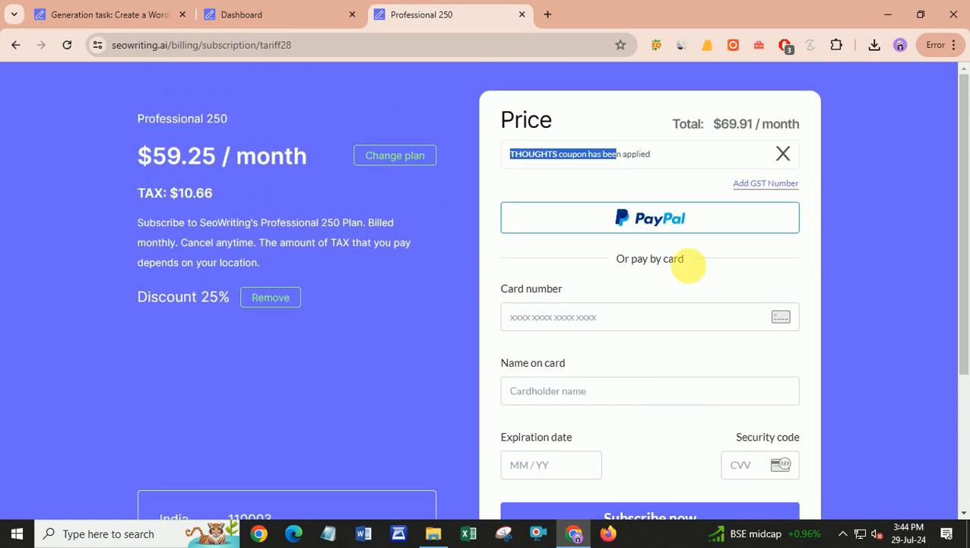
# Close the Professional 250 checkout, Dashboard and generated article pages, and open ftthoughts.site/2024/07/29/create-a-wordpress-site-step-by-step-guide/ in a new tab
pyautogui.click(523, 15)
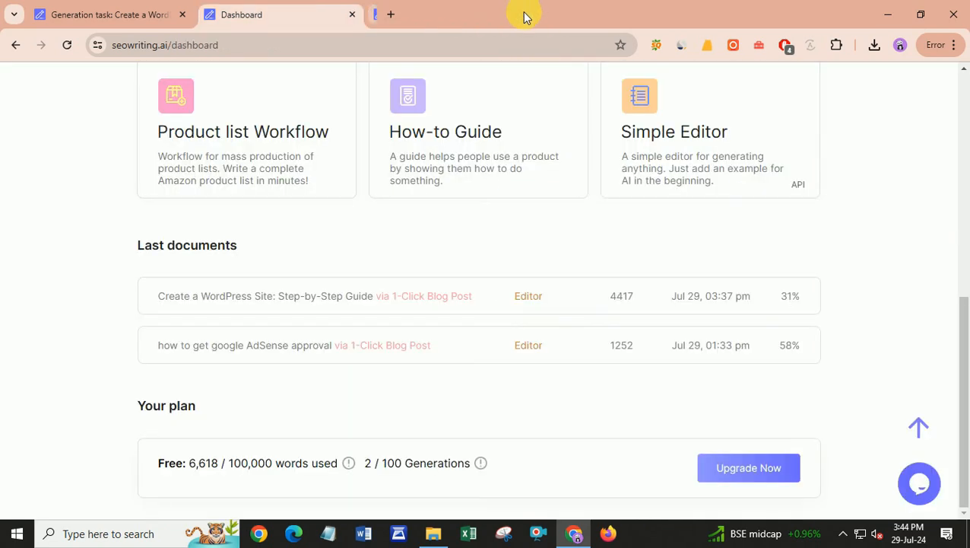
pyautogui.click(353, 15)
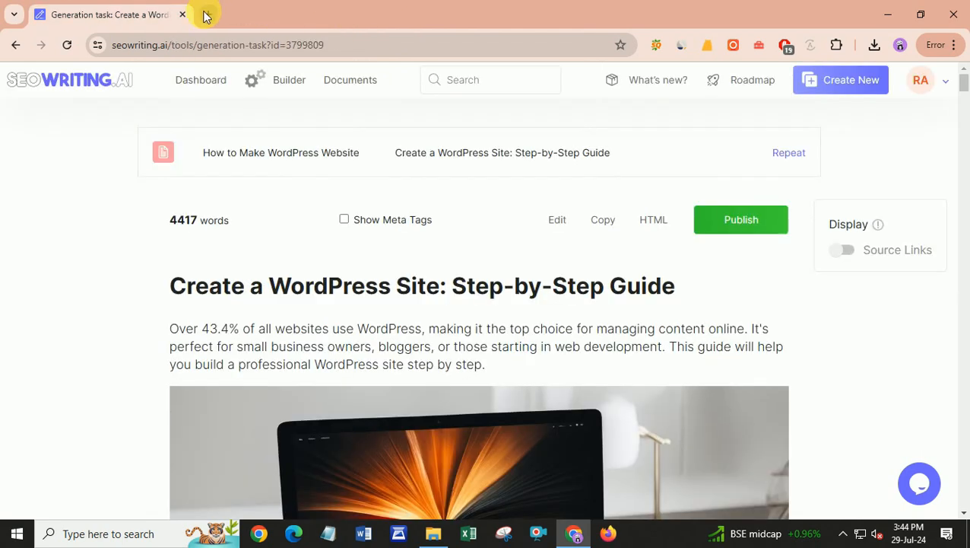
pyautogui.click(205, 16)
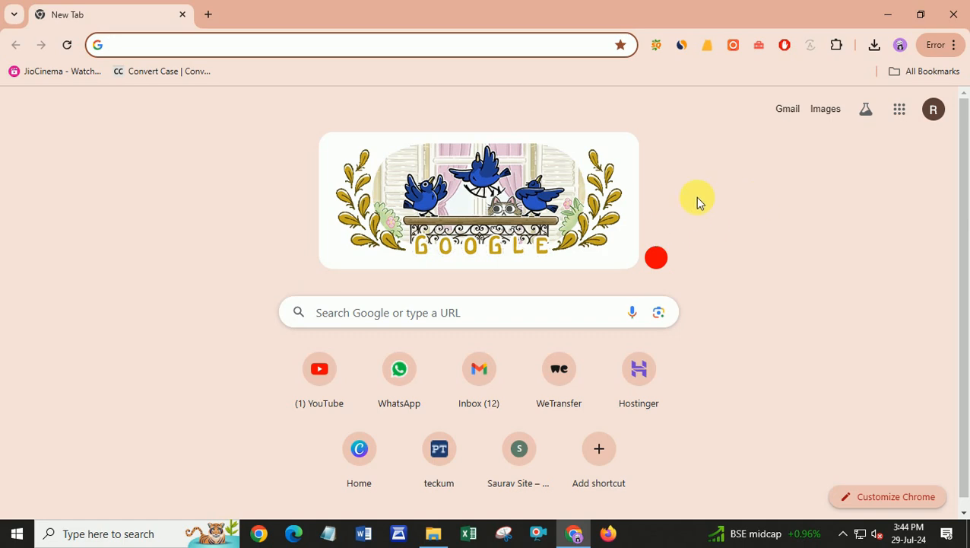
pyautogui.hotkey('ctrl', 'v')
pyautogui.press('Return')
# Examine the published WordPress guide's headings, embedded videos, feature tables and images through "How to Make WordPress Website", ending back at its title
pyautogui.moveTo(267, 232); pyautogui.dragTo(340, 262)
pyautogui.click(491, 372)
pyautogui.moveTo(963, 85); pyautogui.dragTo(961, 137)
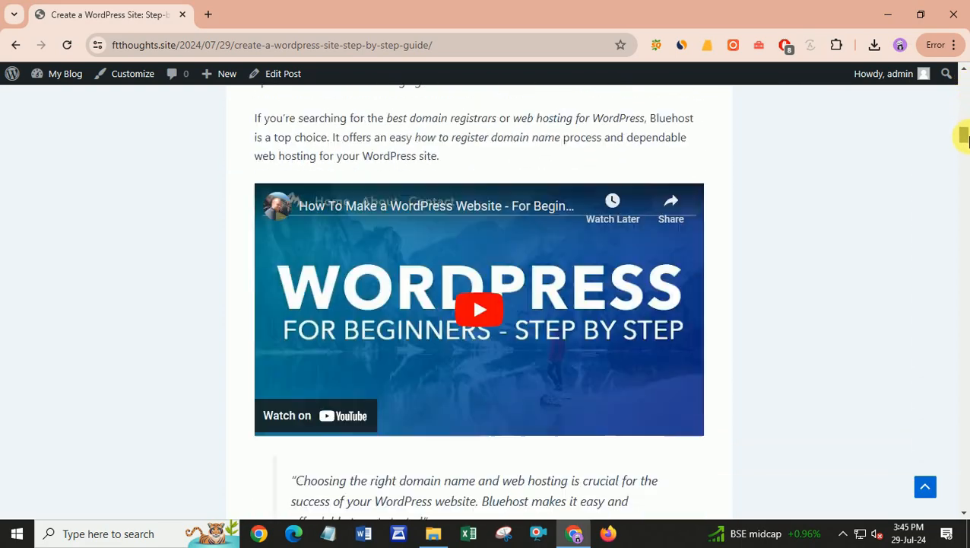
pyautogui.scroll(-20, 553, 410)
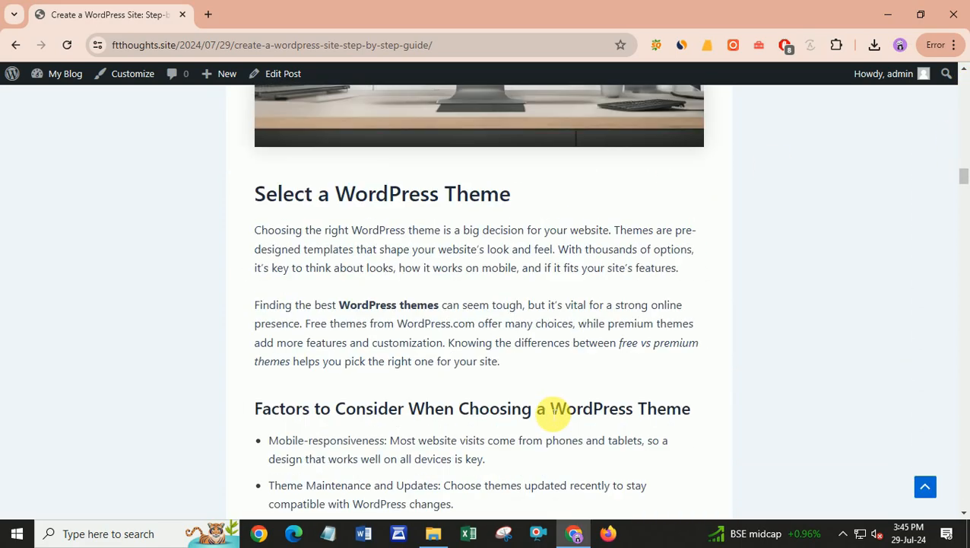
pyautogui.scroll(-2, 532, 396)
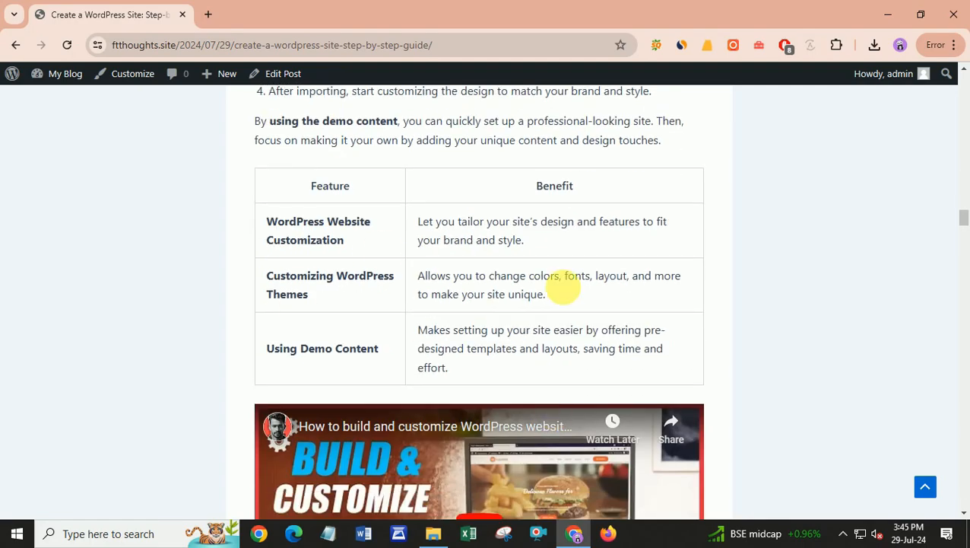
pyautogui.scroll(-10, 444, 321)
pyautogui.scroll(-8, 460, 331)
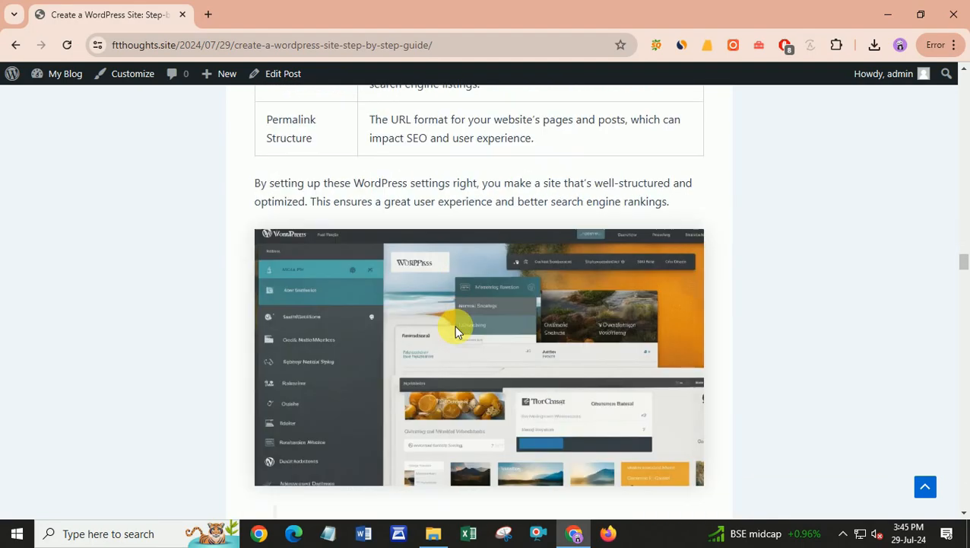
pyautogui.scroll(-15, 453, 357)
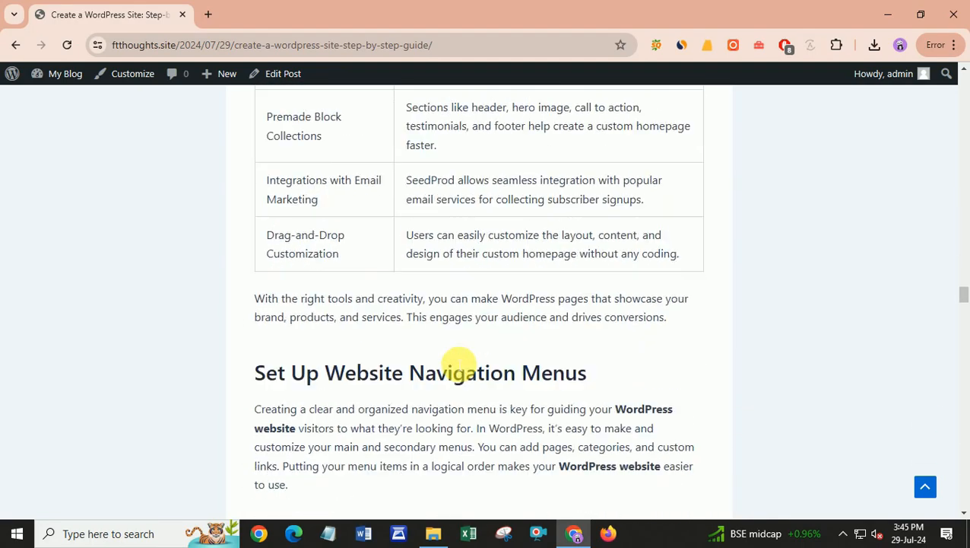
pyautogui.scroll(-10, 459, 366)
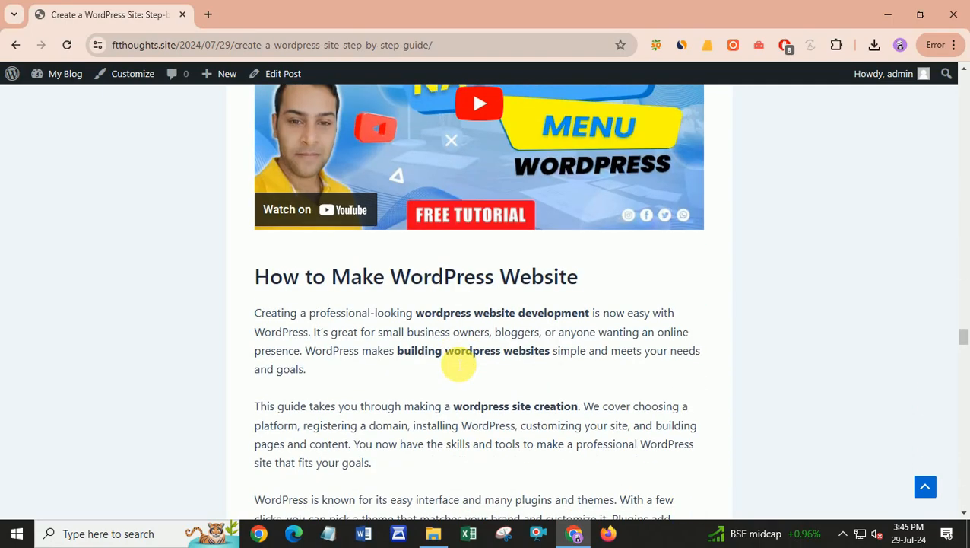
pyautogui.moveTo(963, 357); pyautogui.dragTo(960, 76)
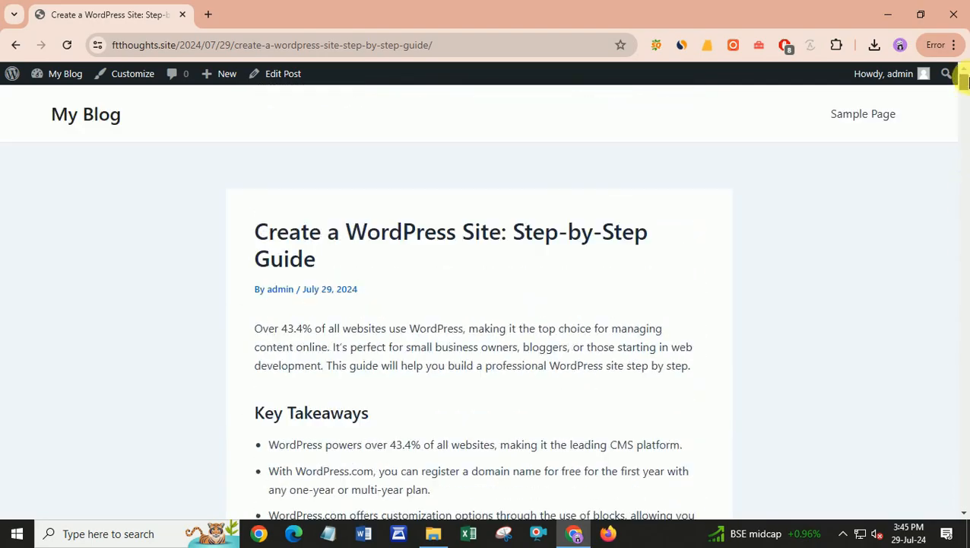